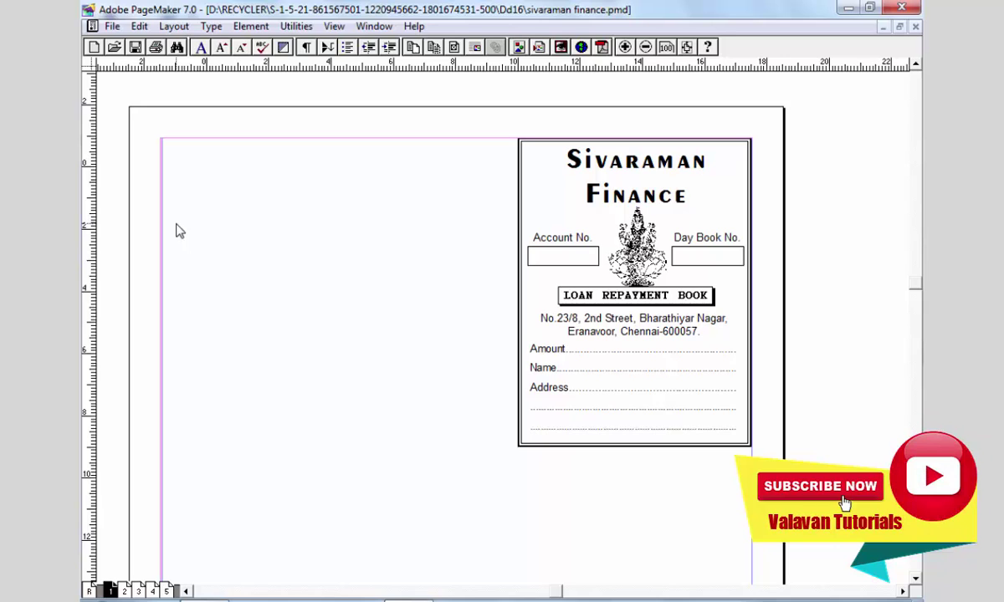
- Zoom out and fit page 1 of sivaraman finance.pmd in the window with Ctrl+0
key(ctrl+minus)
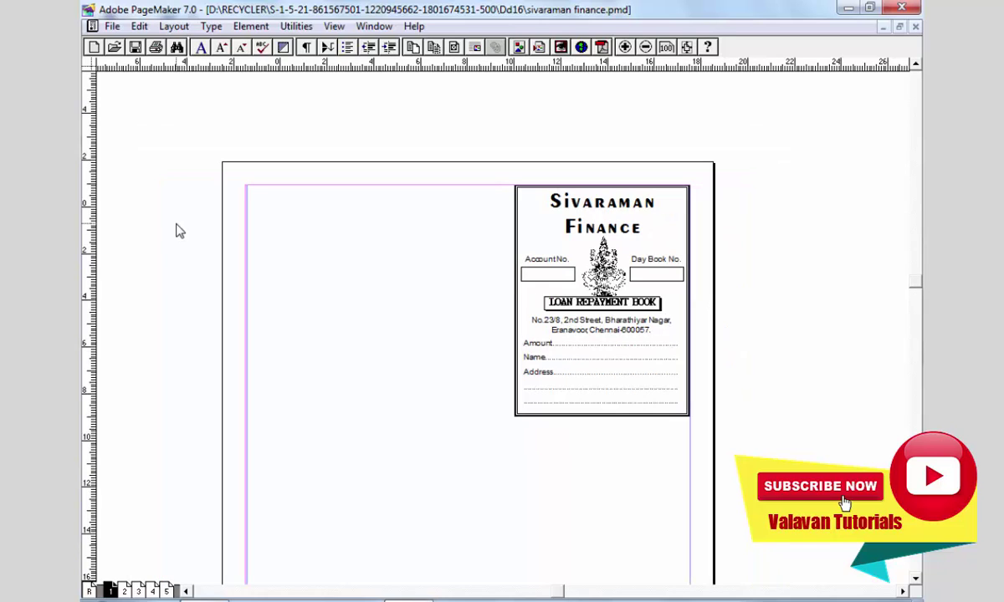
key(ctrl+0)
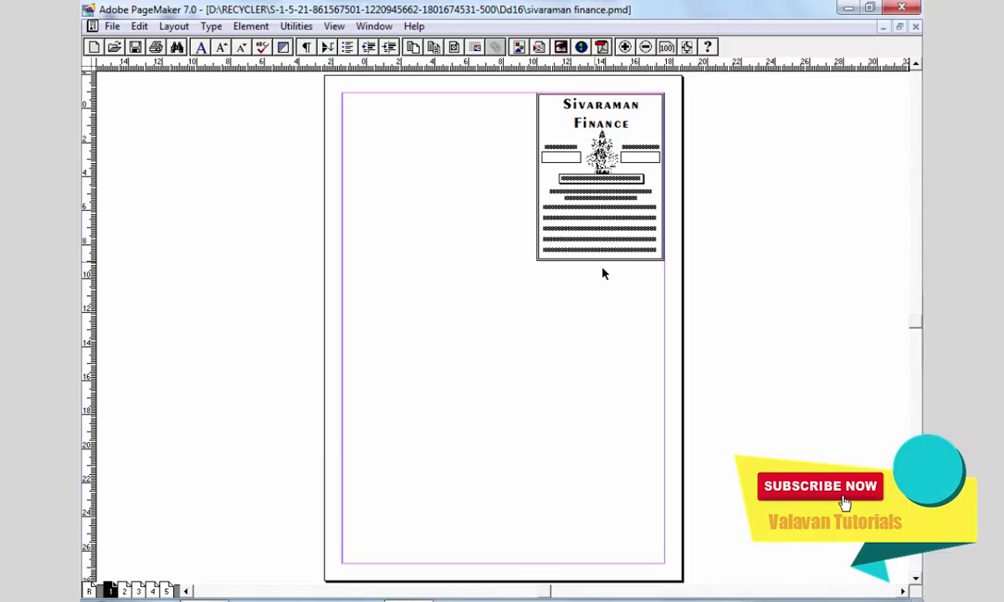
click(374, 26)
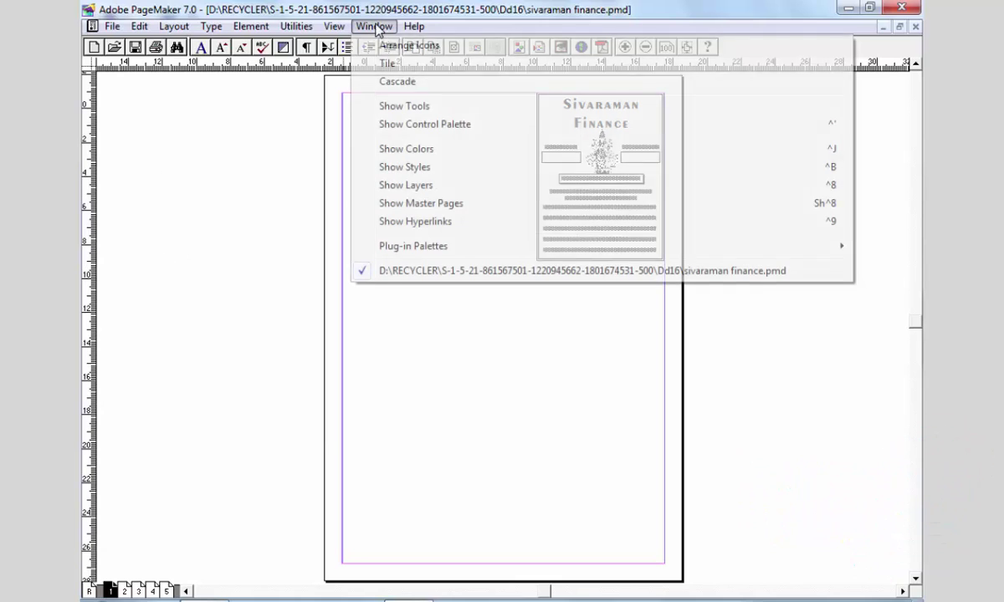
- Show the Tools palette and zoom in on the Sivaraman Finance card
click(420, 107)
click(149, 264)
drag(688, 290, 321, 81)
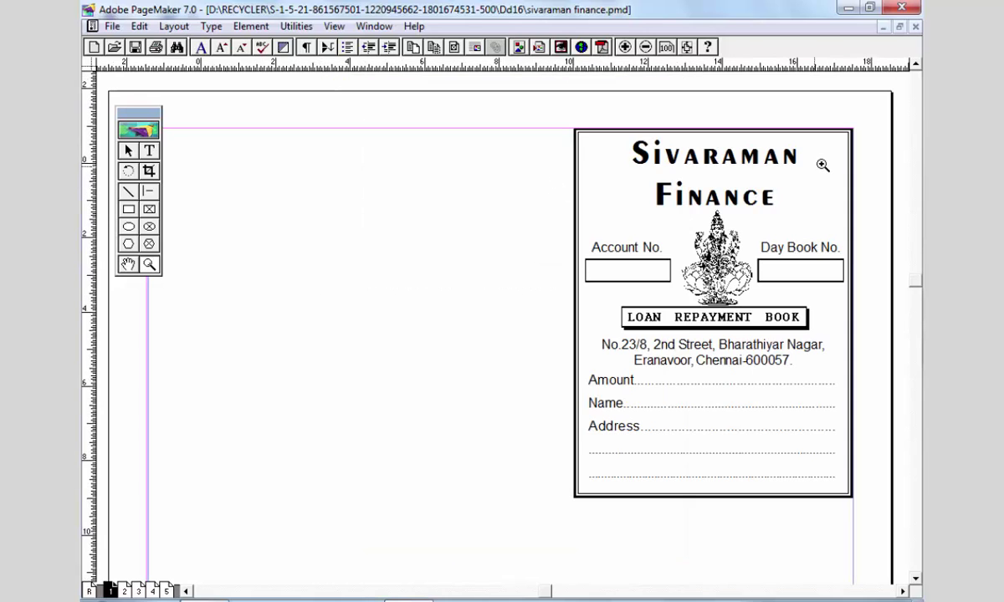
click(128, 152)
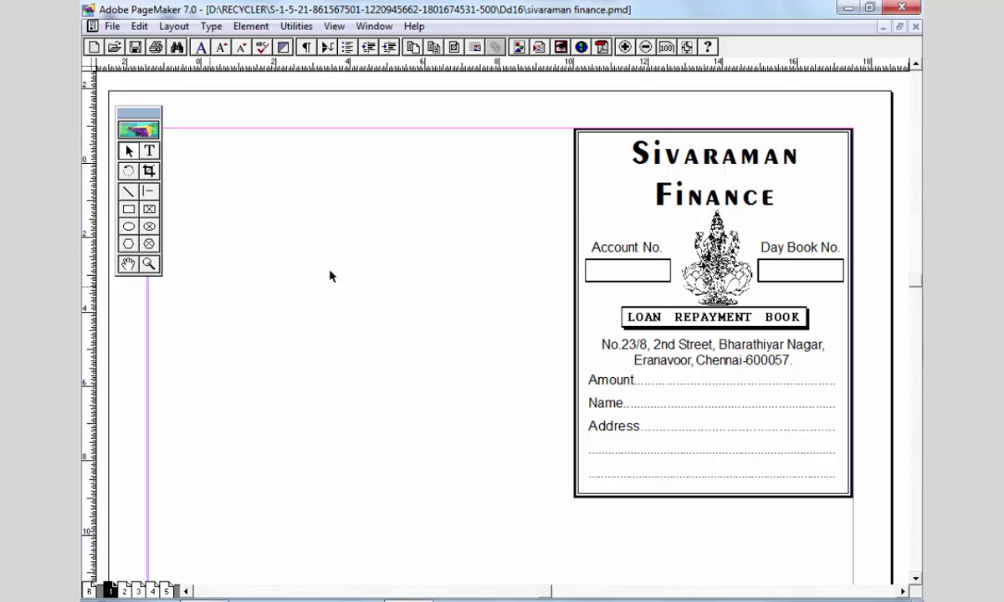
key(ctrl+a)
- Show the Control Palette and select the card's outer border rectangle
click(374, 26)
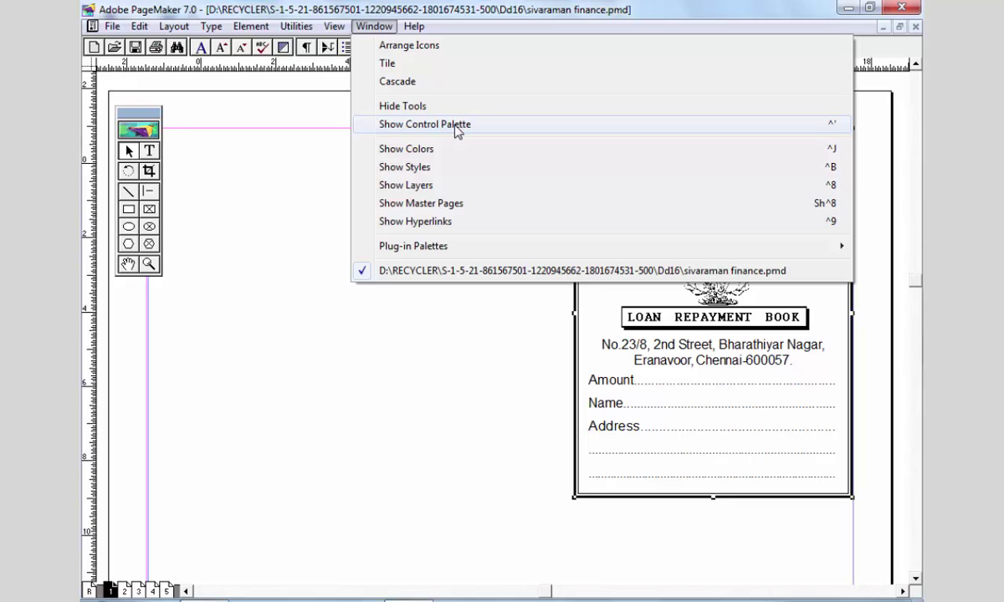
click(831, 124)
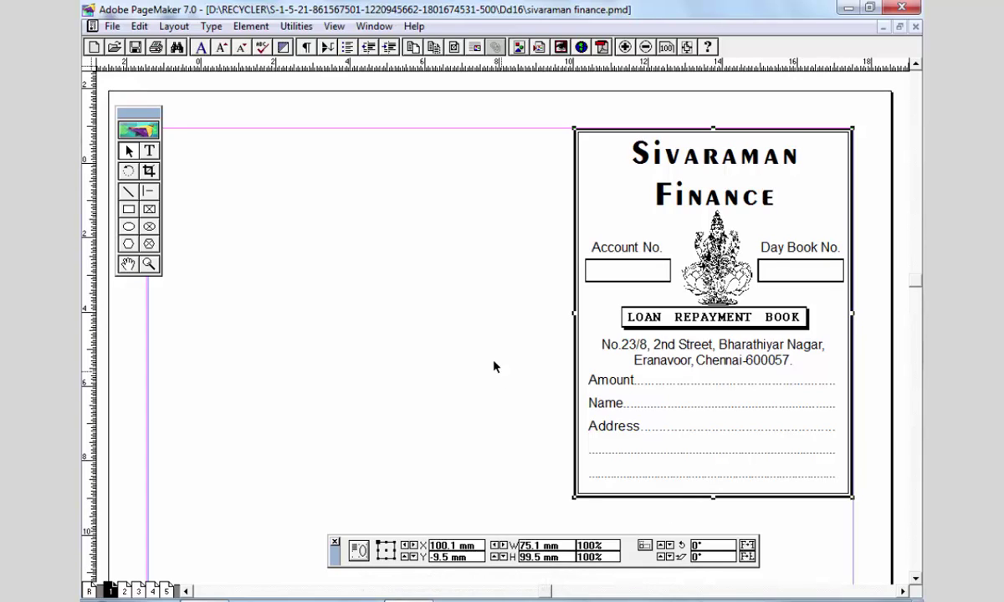
click(462, 339)
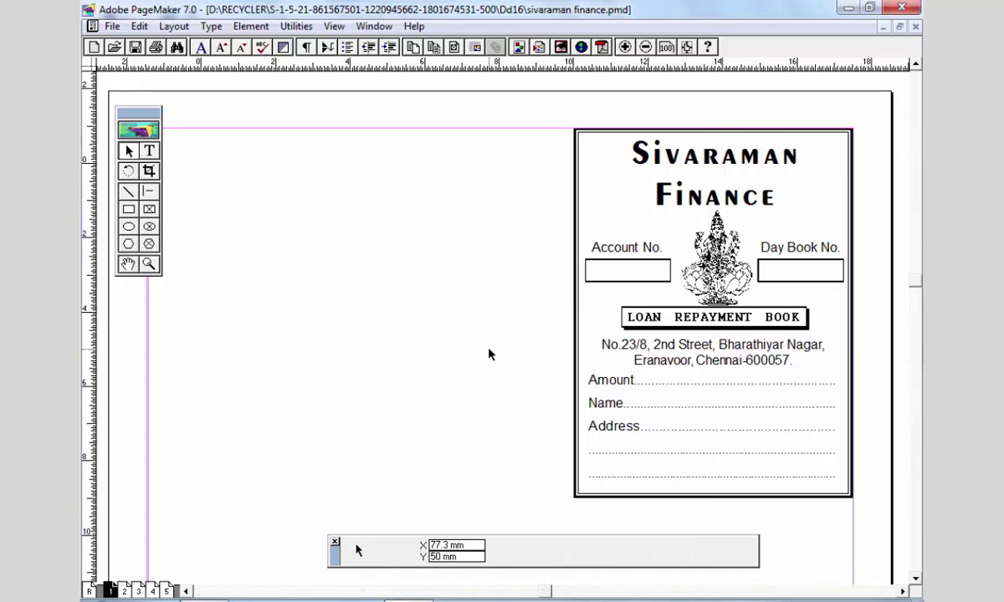
click(625, 435)
drag(554, 107, 879, 526)
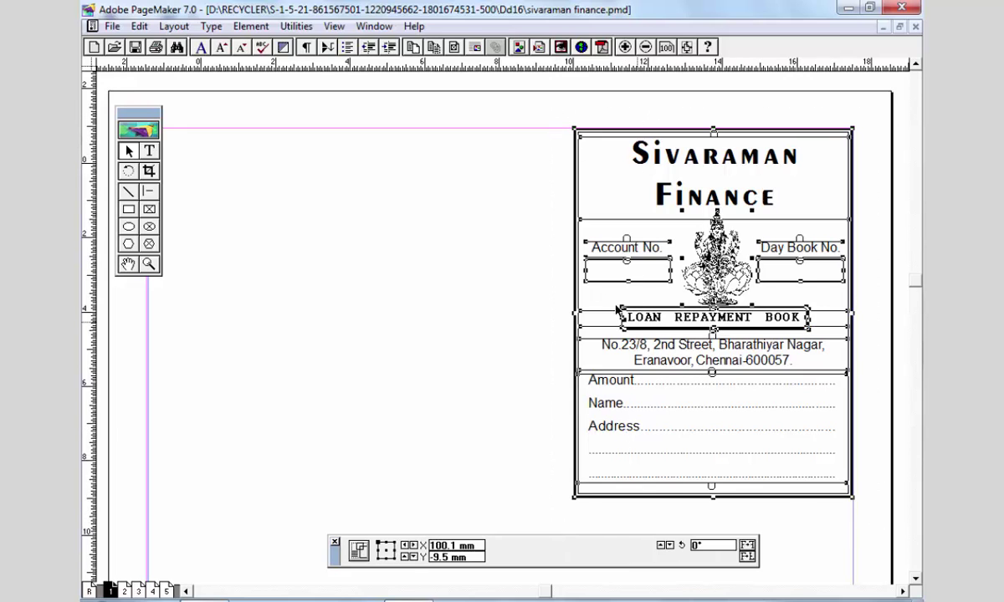
click(517, 236)
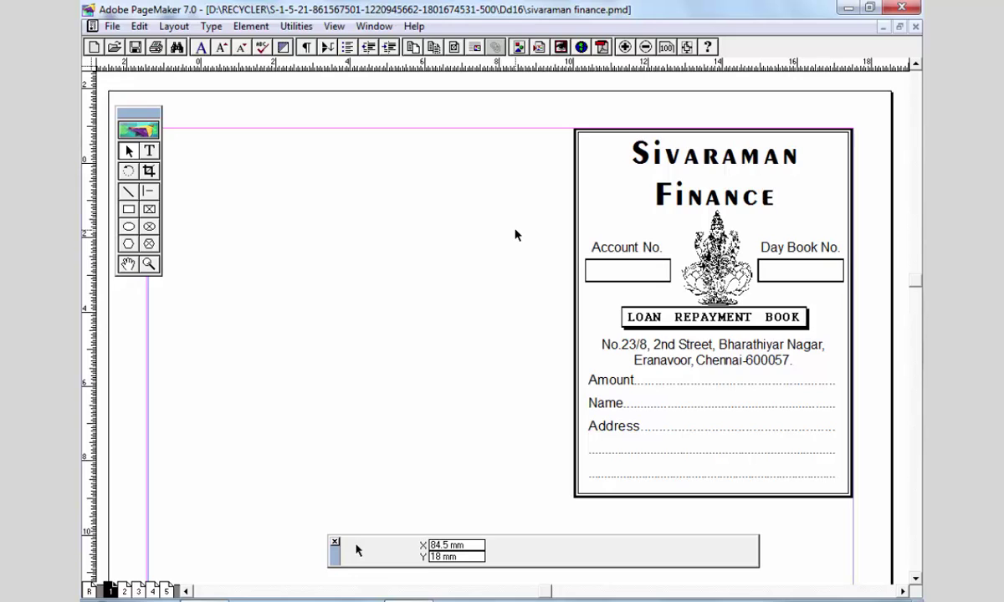
click(576, 159)
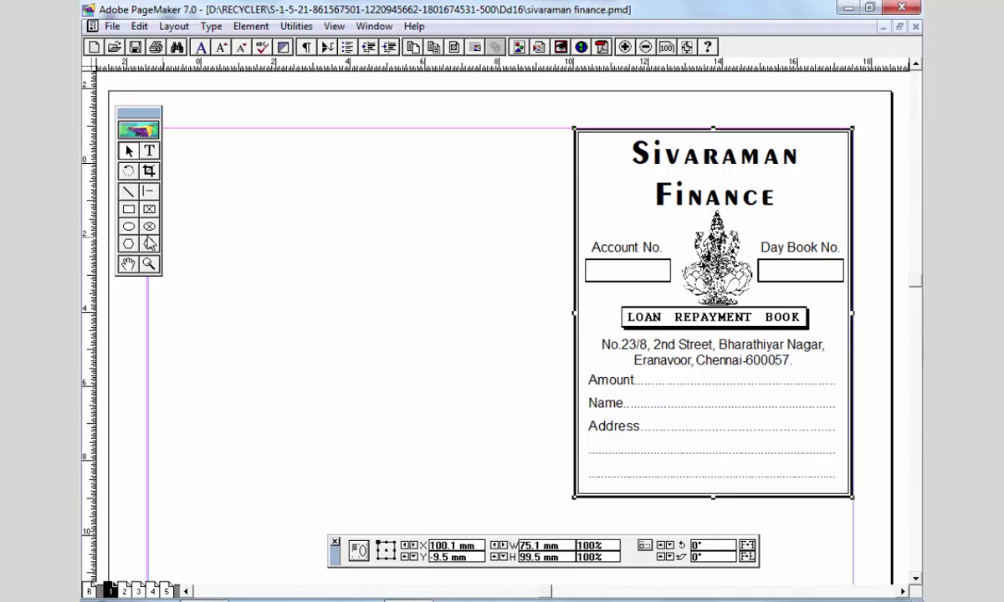
- Draw an empty rectangle in the left half of the page
click(131, 214)
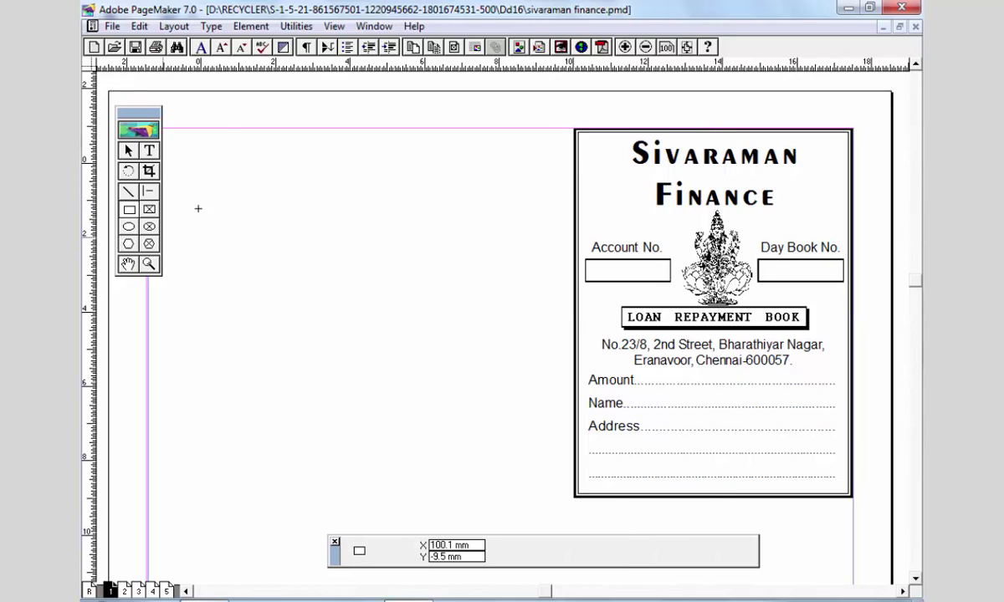
mouse_move(227, 128)
mouse_down()
mouse_move(410, 365)
mouse_move(447, 433)
mouse_up()
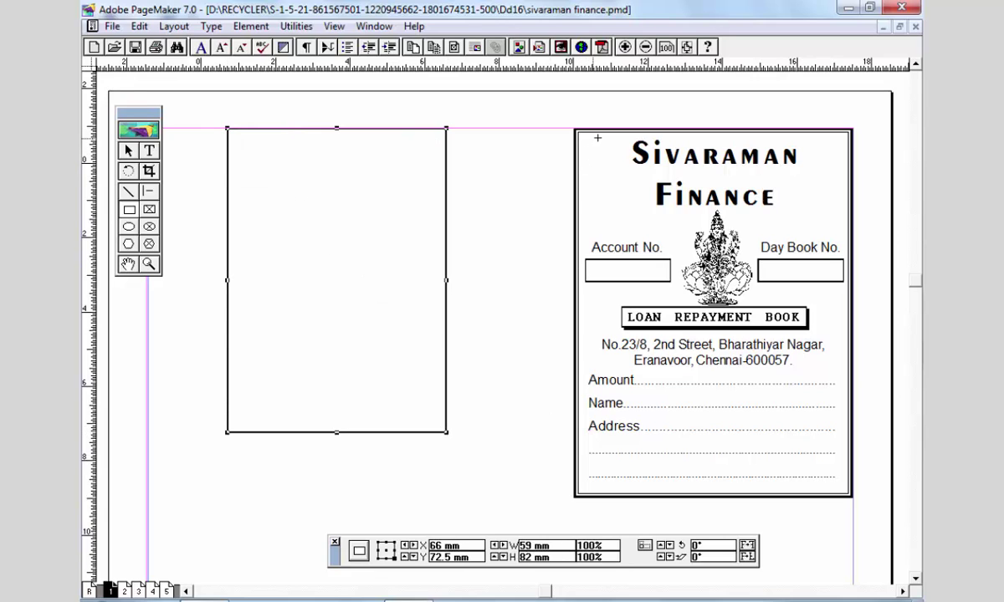
click(128, 150)
click(577, 144)
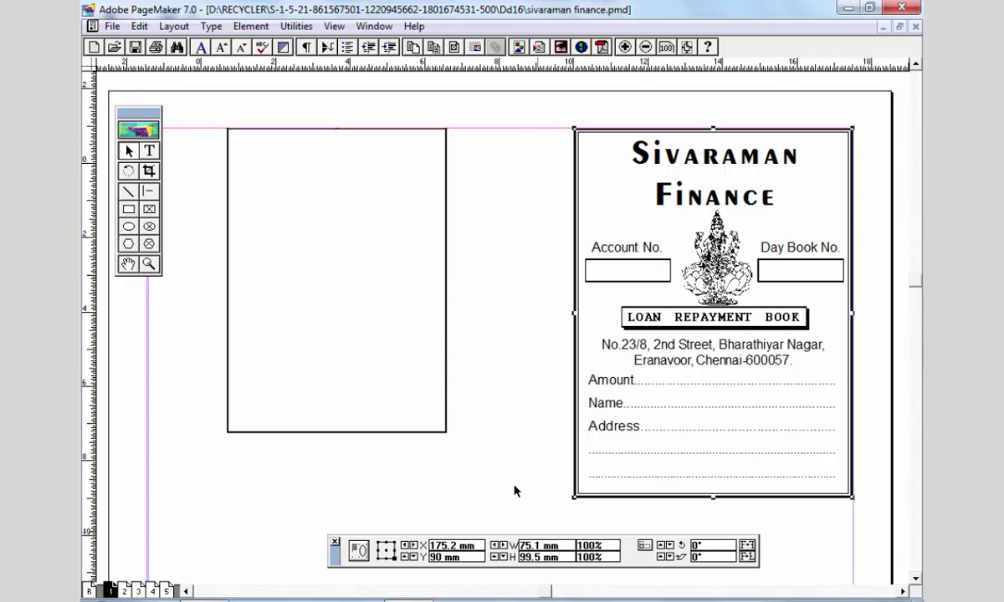
click(446, 271)
- Size the new rectangle to 75 mm wide and 99.5 mm high
double_click(564, 545)
text(75)
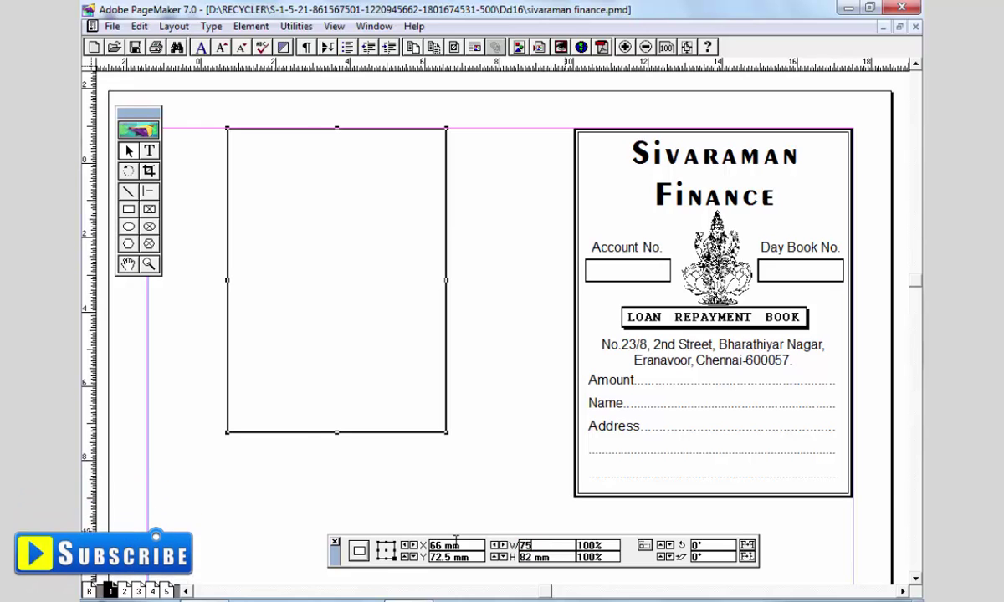
key(Return)
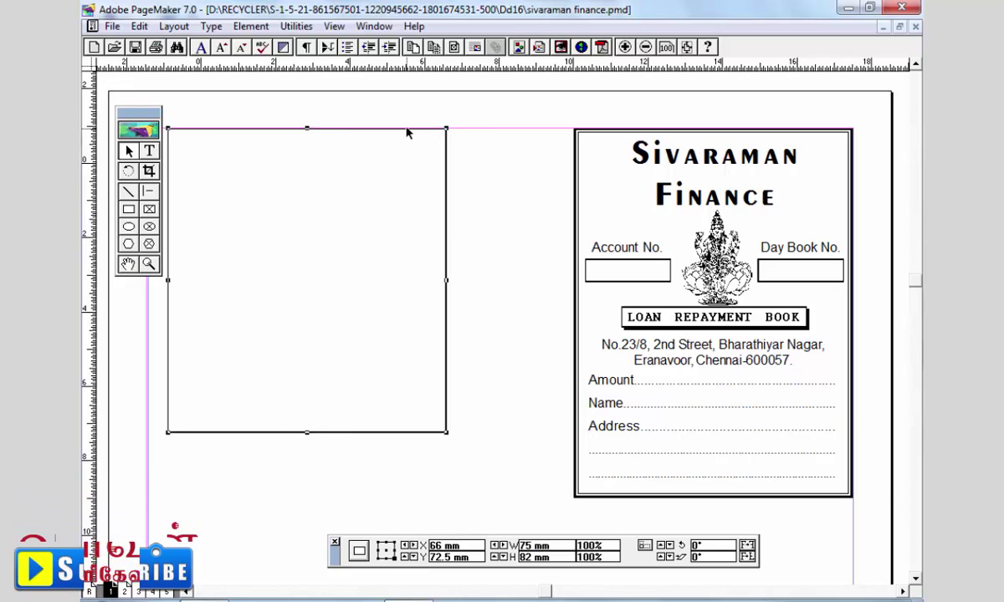
drag(408, 132, 425, 134)
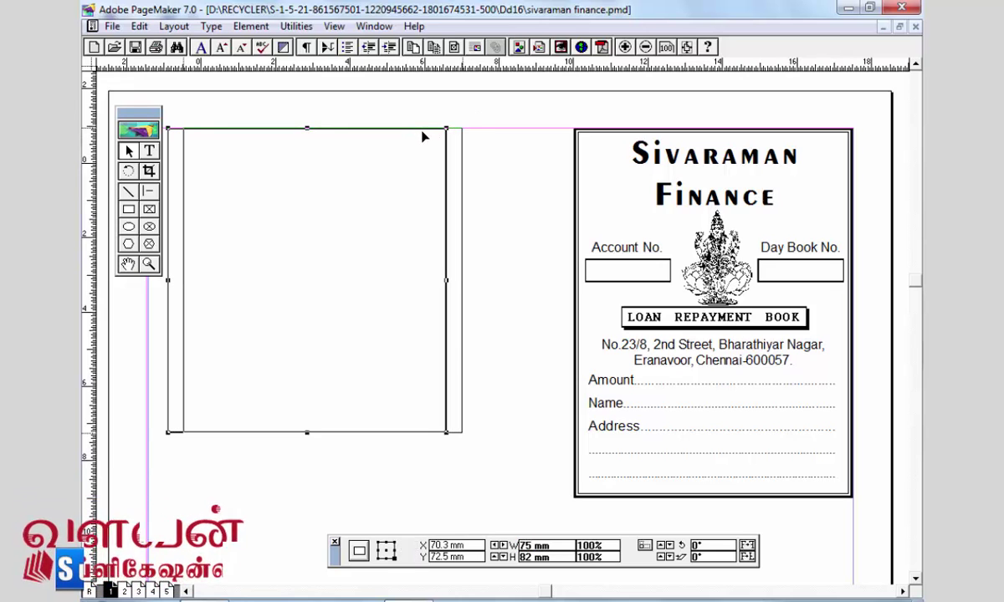
click(575, 226)
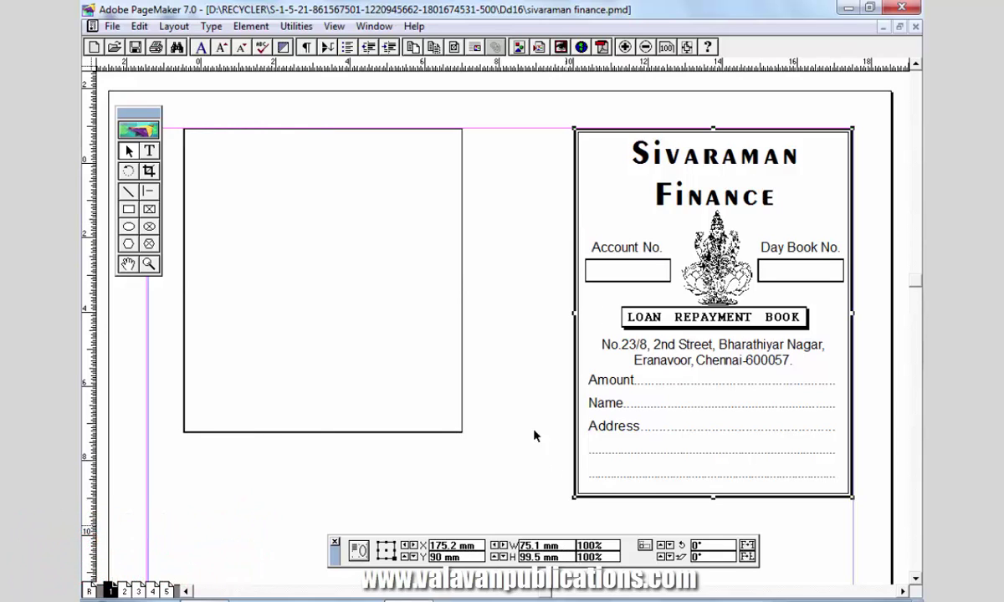
click(463, 430)
drag(551, 557, 441, 548)
text(99.5)
key(Return)
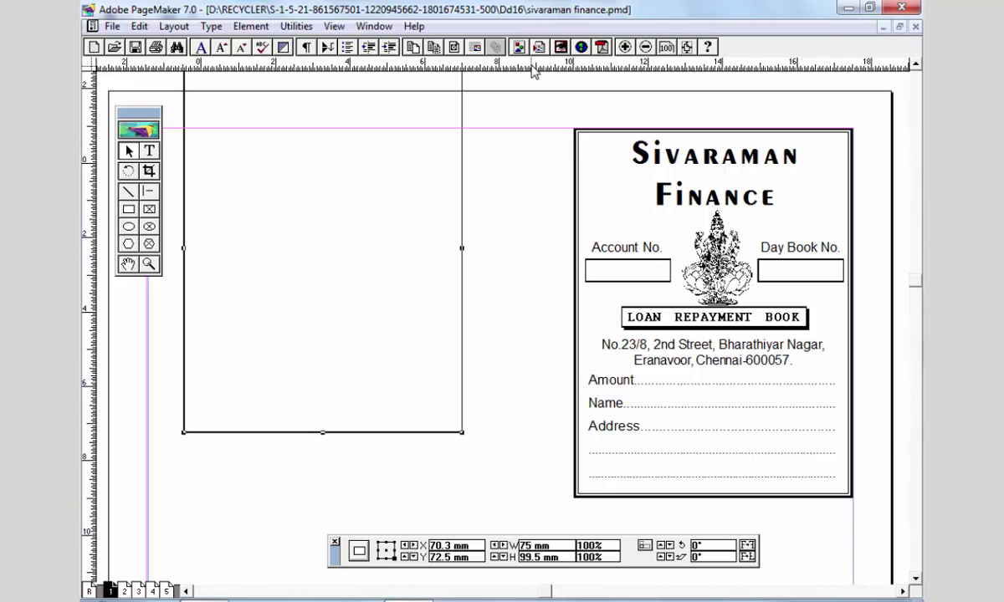
- Move the rectangle down level with the card, to X 73 mm, Y 90 mm
right_click(532, 71)
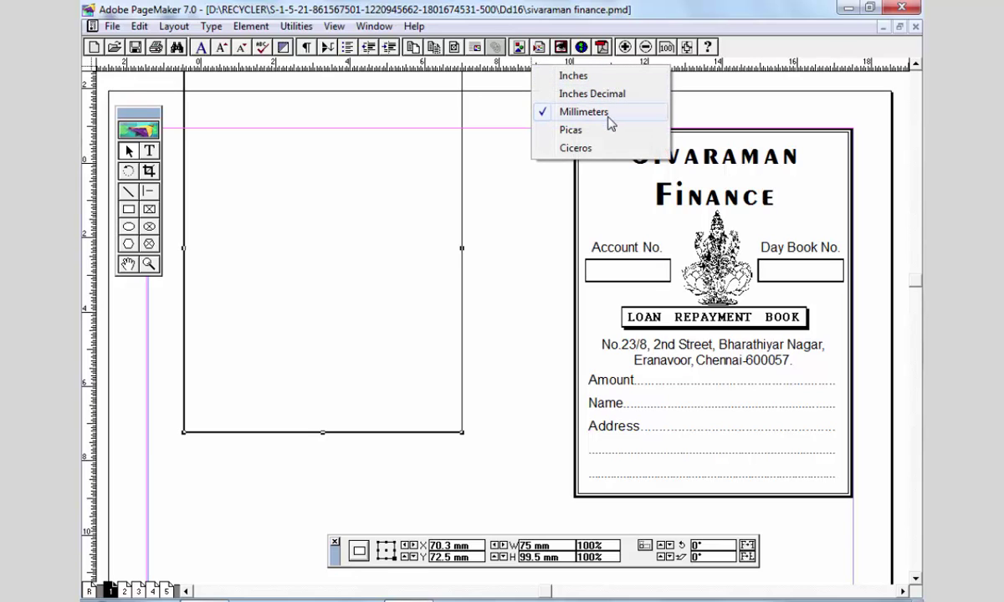
right_click(91, 362)
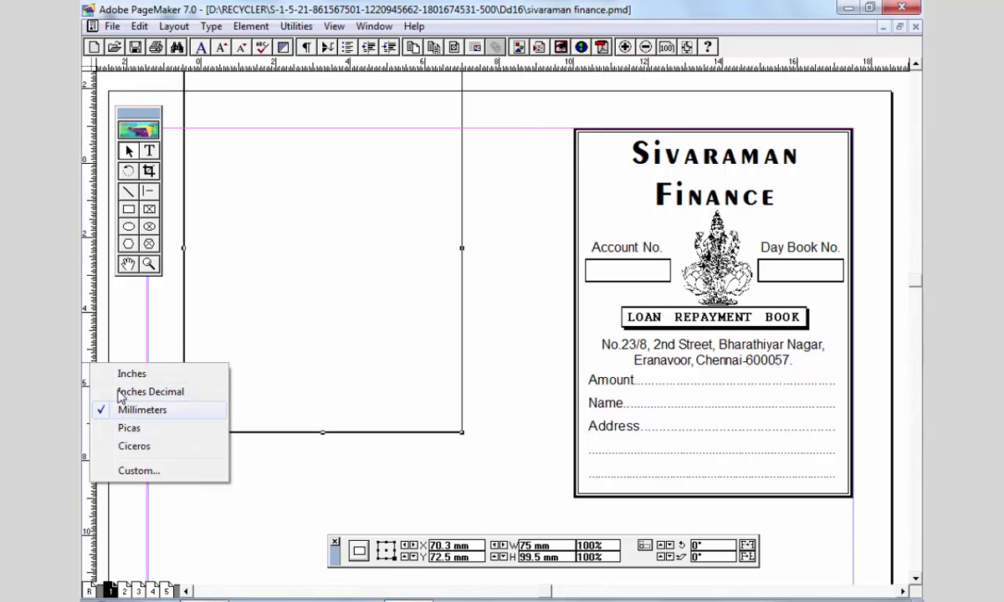
click(374, 300)
click(461, 160)
drag(462, 160, 472, 225)
mouse_move(562, 342)
mouse_down()
mouse_move(553, 303)
mouse_move(558, 332)
mouse_up()
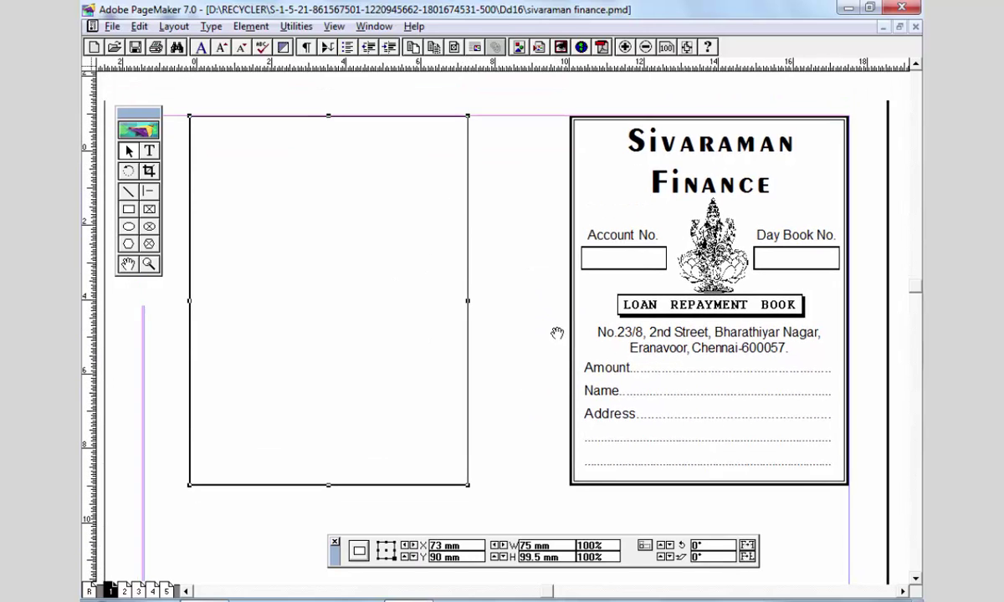
click(565, 206)
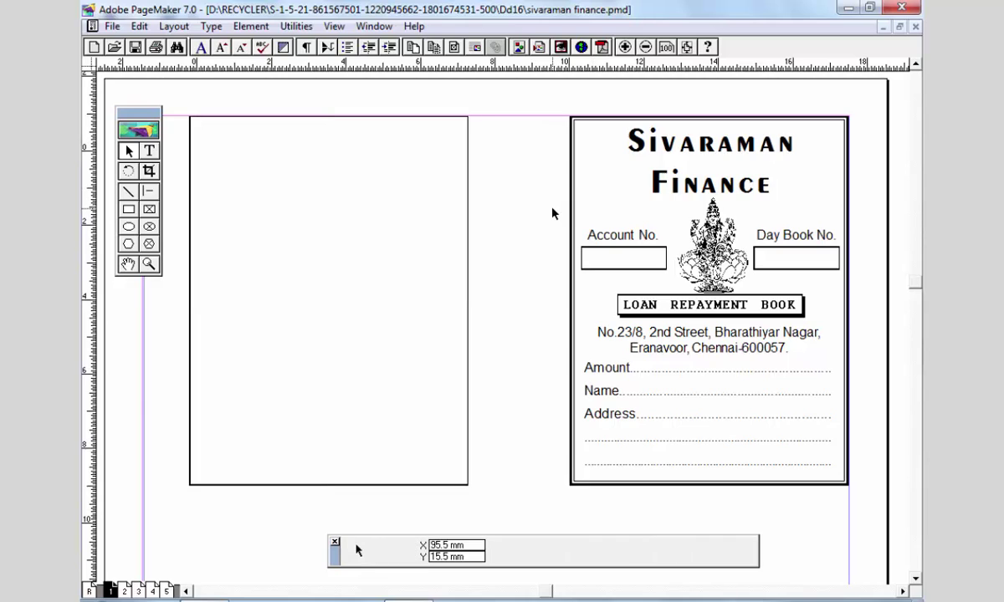
click(469, 138)
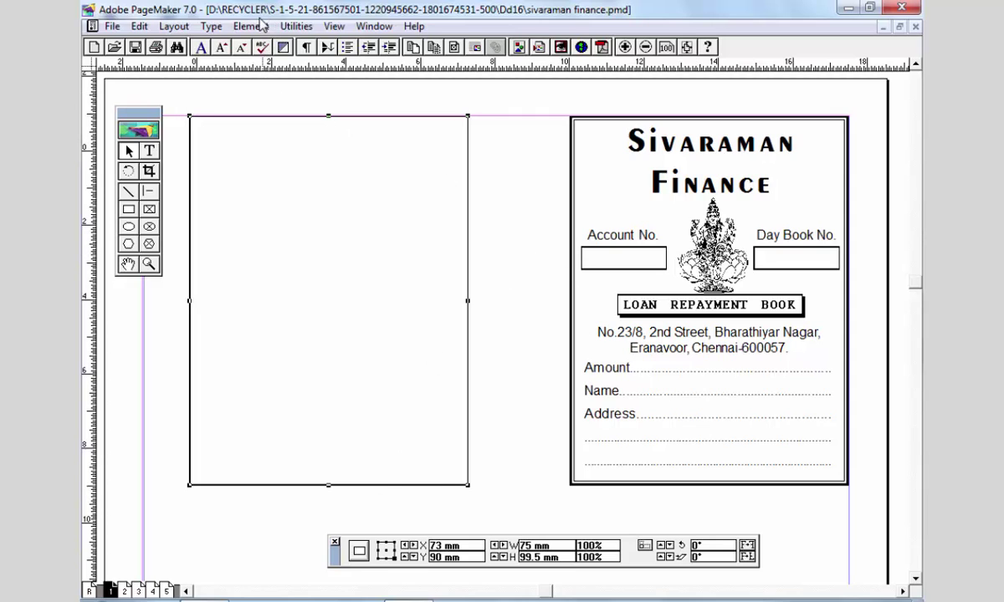
- Give the left rectangle a thick 5 pt double-line stroke, then reselect it
click(262, 24)
mouse_move(278, 66)
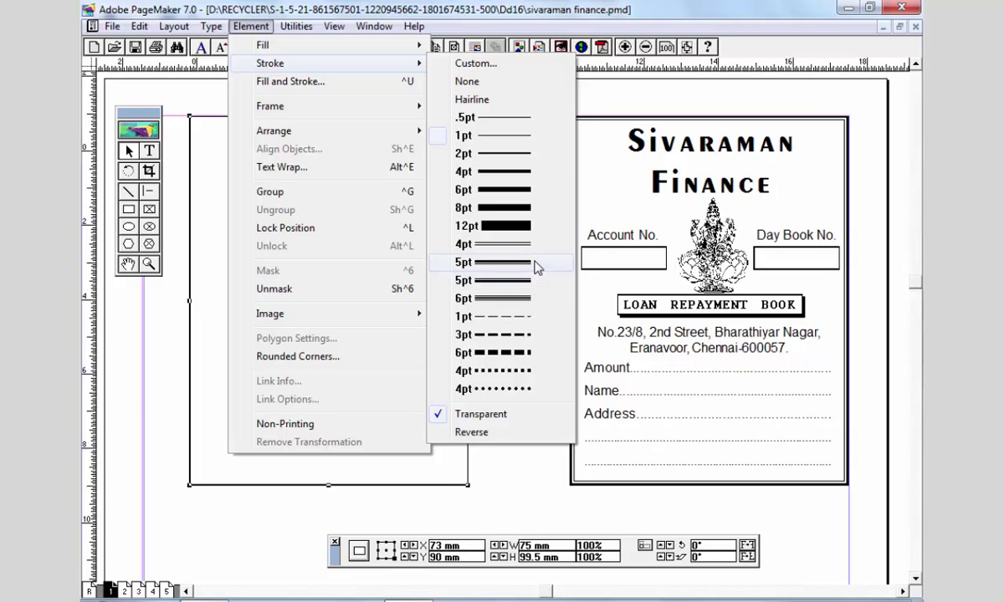
click(517, 262)
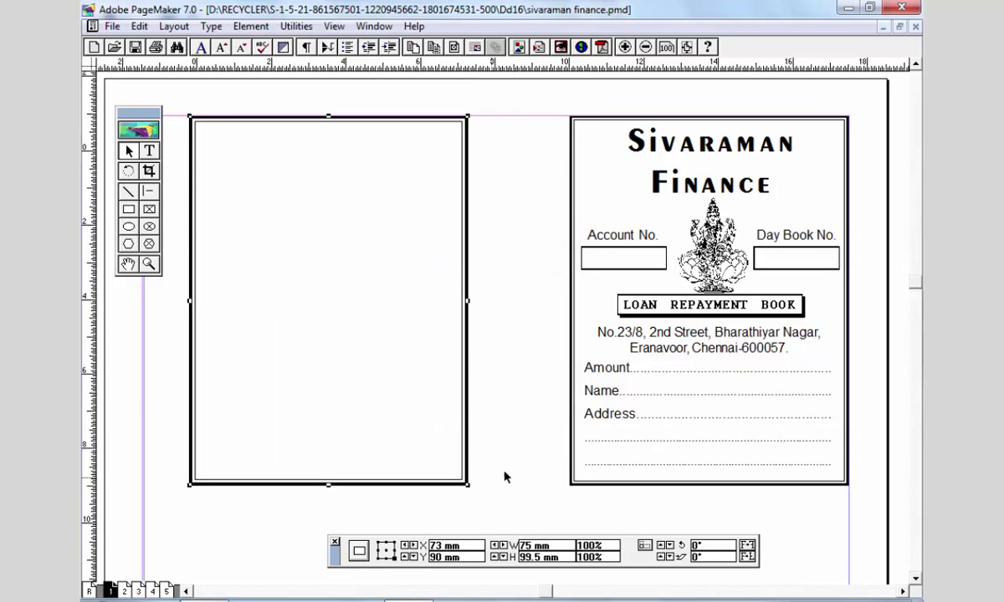
click(513, 169)
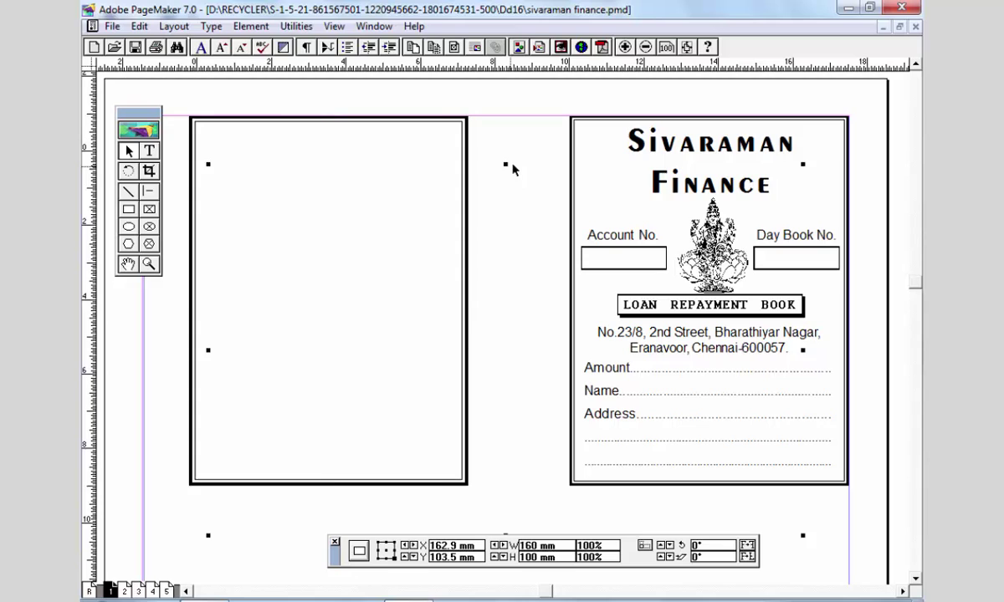
click(528, 90)
click(511, 165)
click(506, 147)
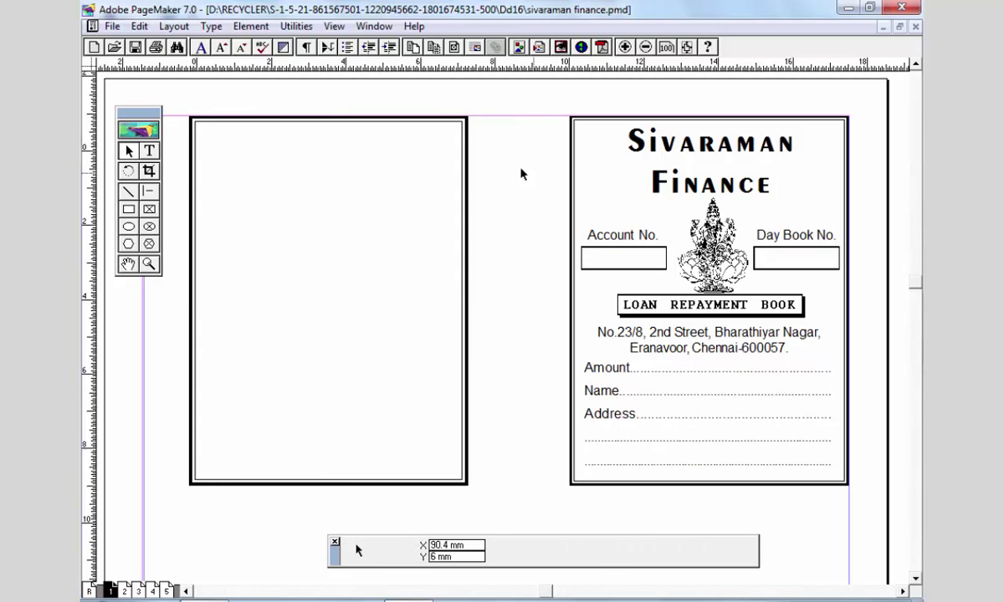
click(467, 148)
click(572, 141)
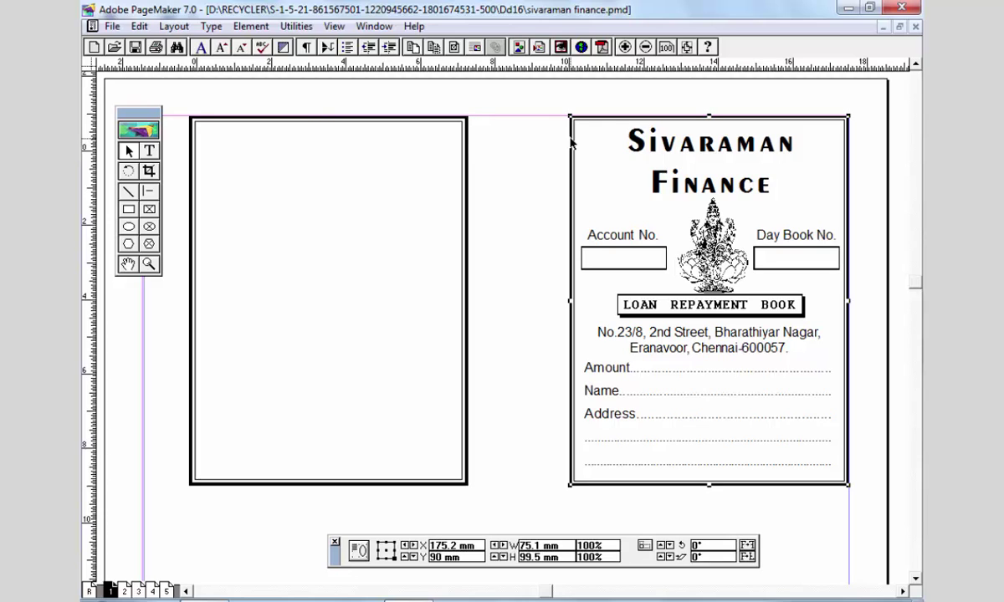
click(467, 147)
- Try a thinner 1 pt custom stroke weight on the left rectangle
click(253, 27)
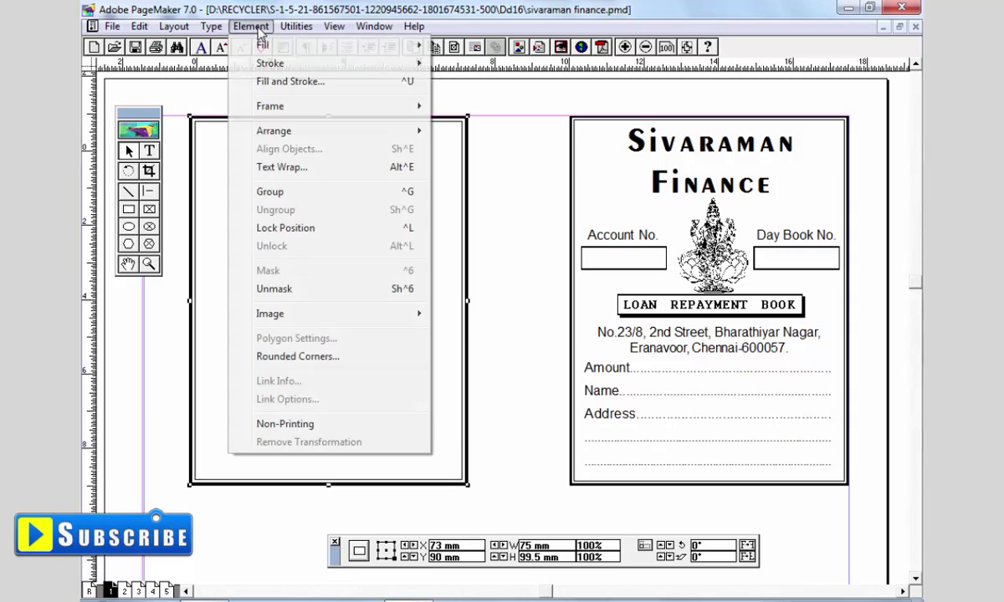
mouse_move(381, 66)
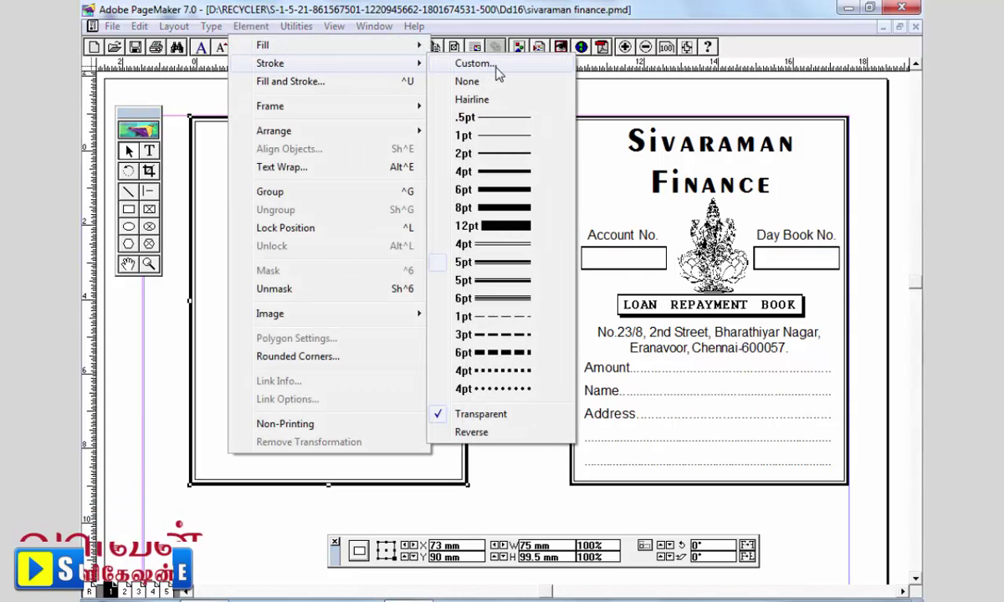
click(495, 67)
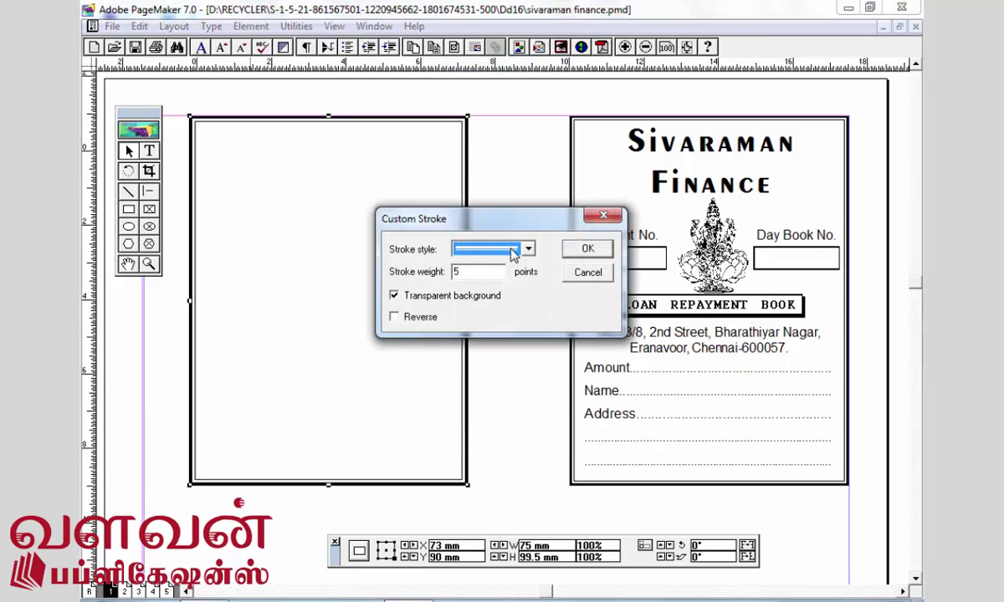
key(Tab)
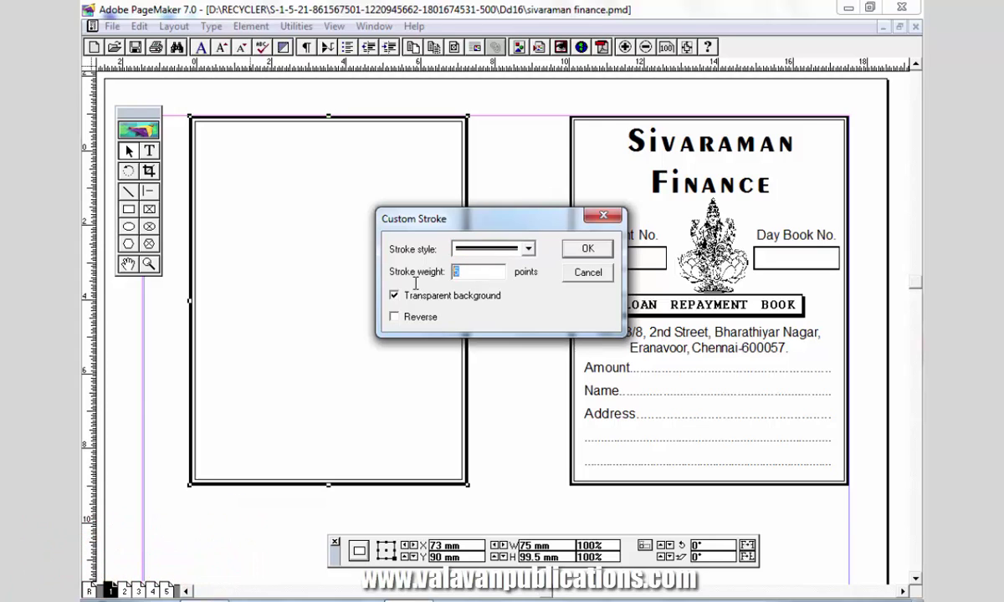
text(1)
click(585, 248)
- Change the left rectangle's custom stroke weight to 4 pt
click(496, 183)
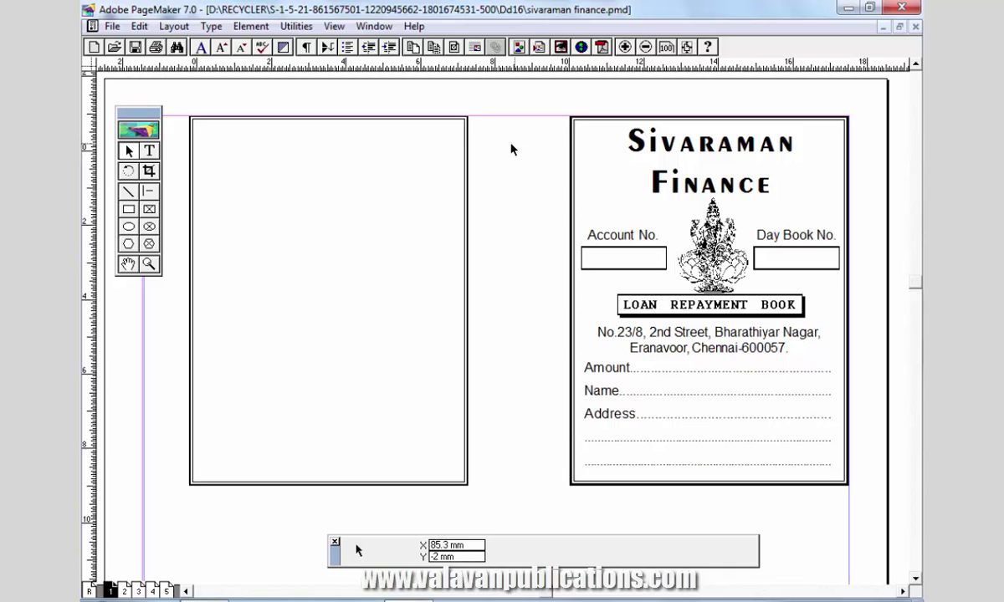
click(466, 410)
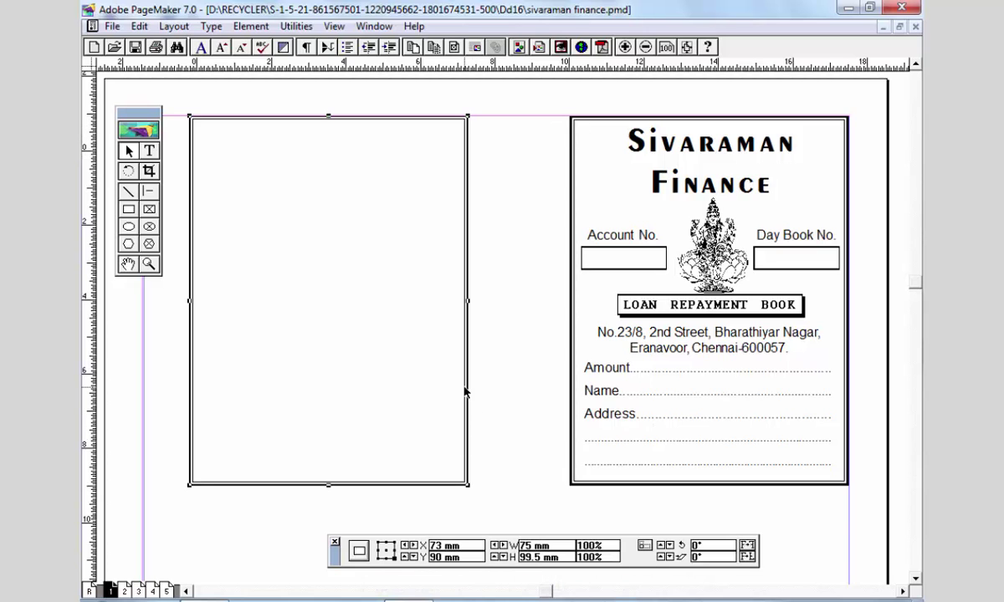
click(251, 26)
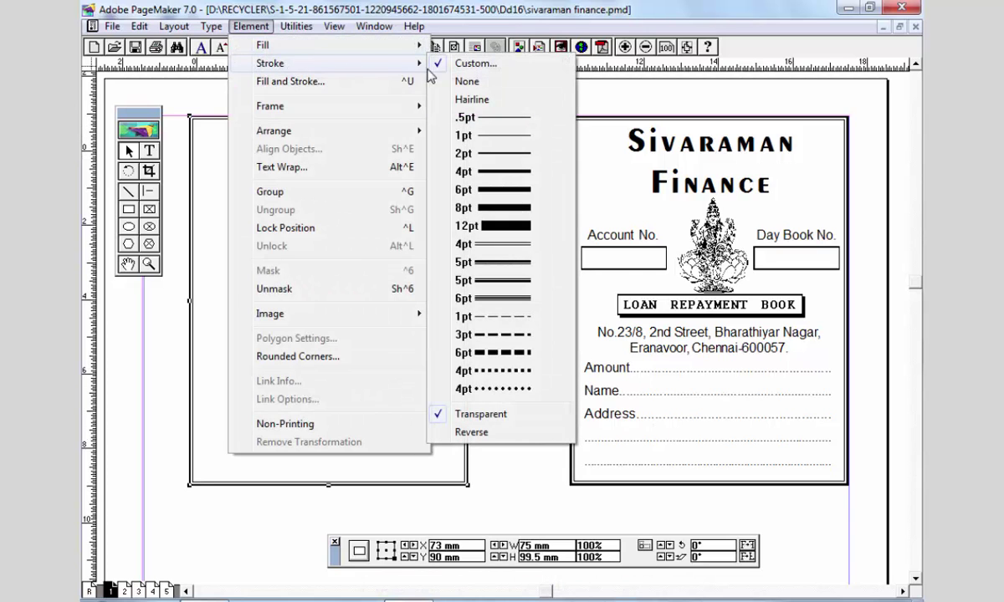
click(458, 60)
text(4)
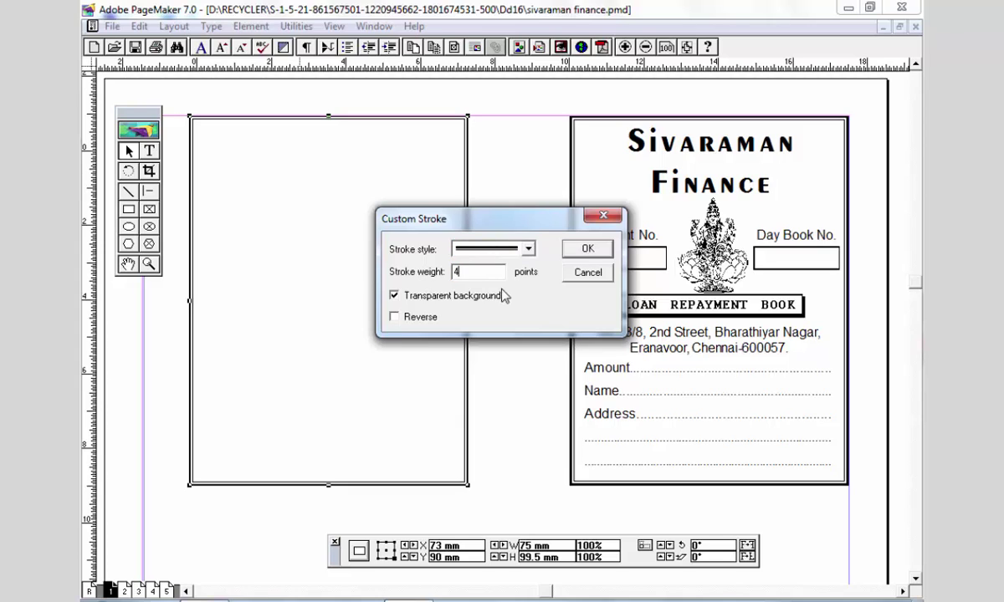
click(589, 249)
- Check the stroke settings of the Sivaraman Finance card's outer frame
click(551, 150)
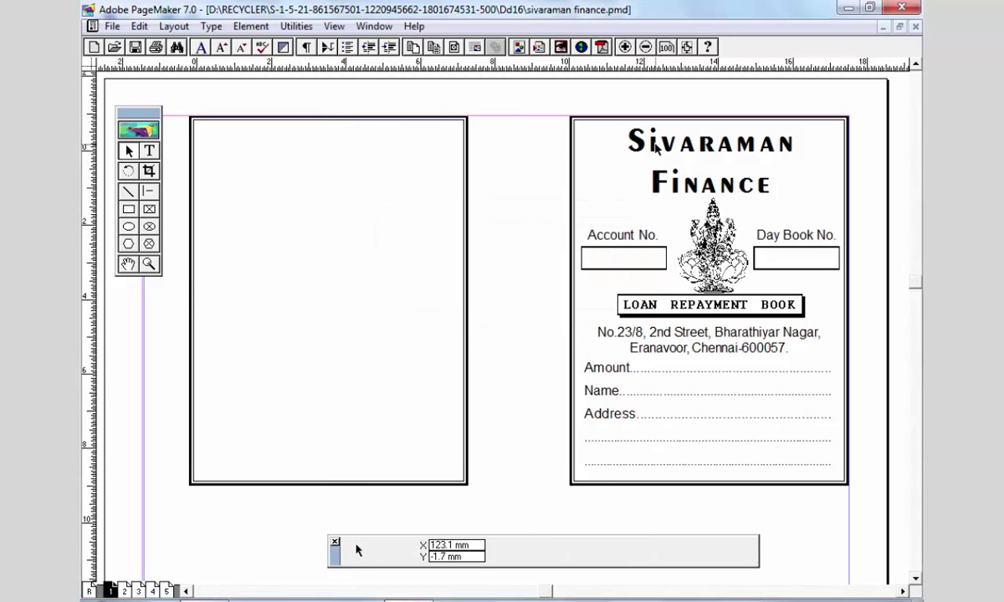
click(570, 147)
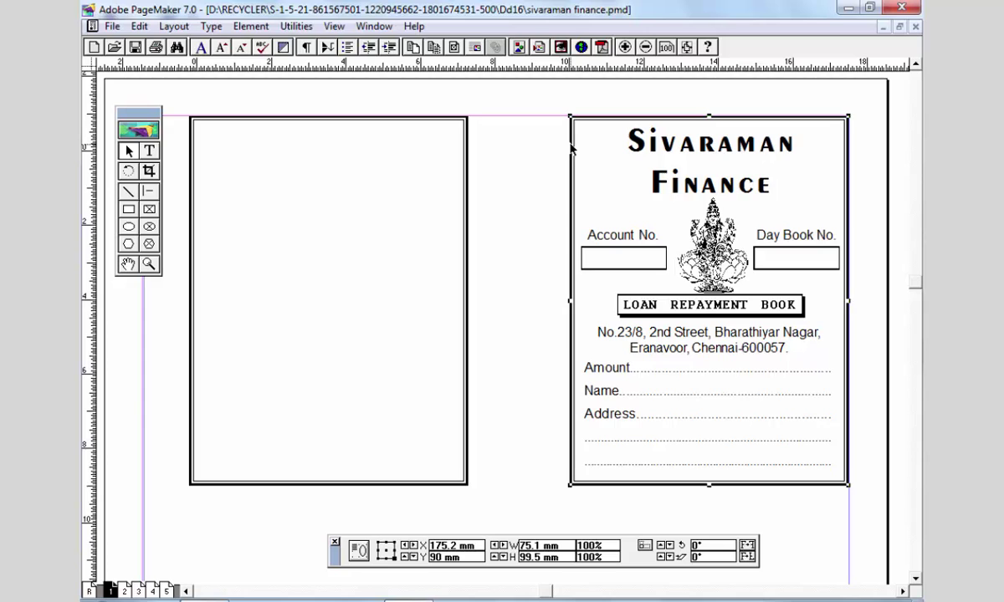
click(251, 26)
mouse_move(293, 64)
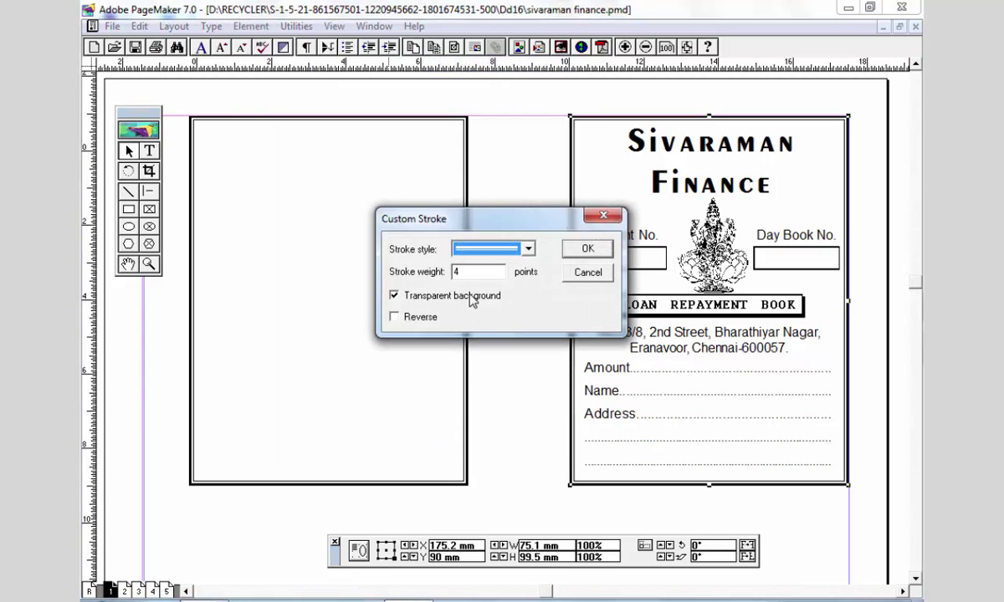
click(586, 272)
click(549, 106)
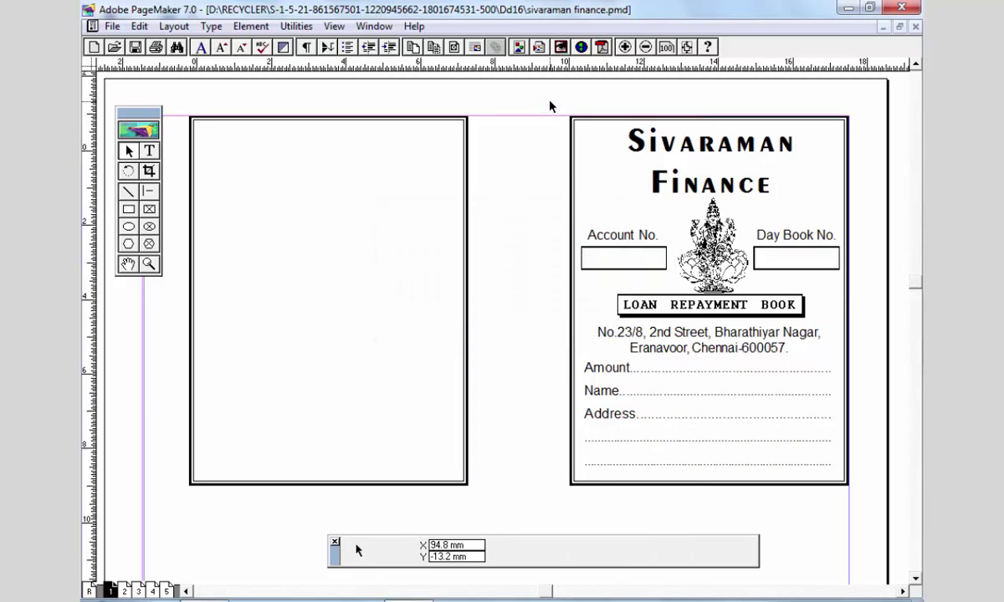
click(636, 176)
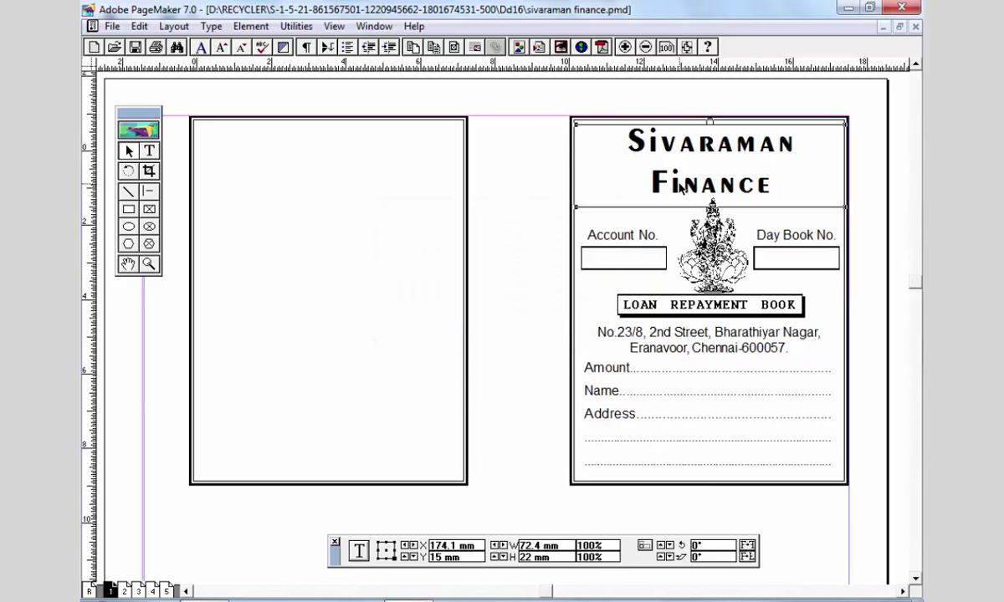
click(652, 268)
click(770, 270)
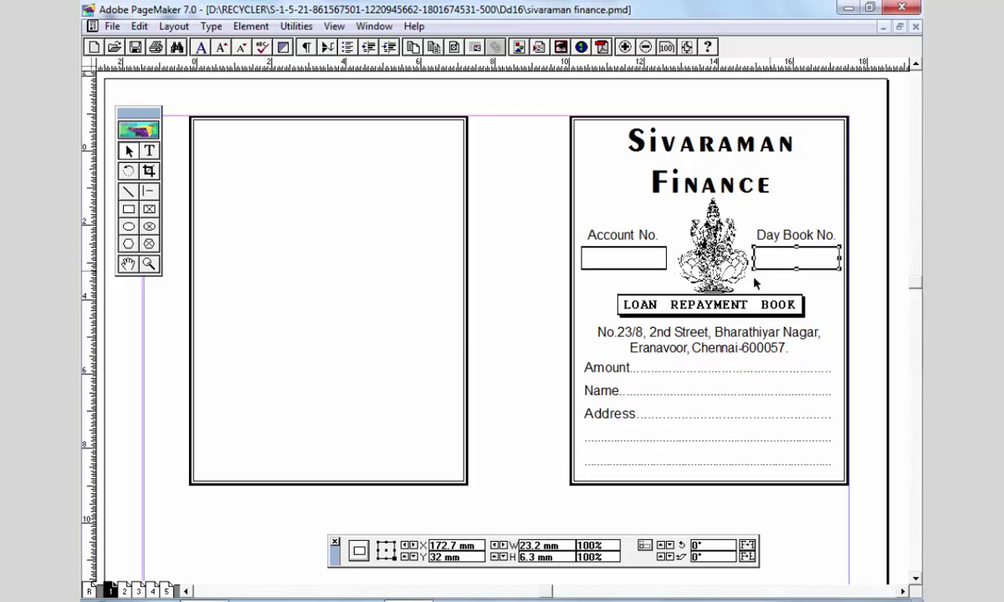
click(626, 193)
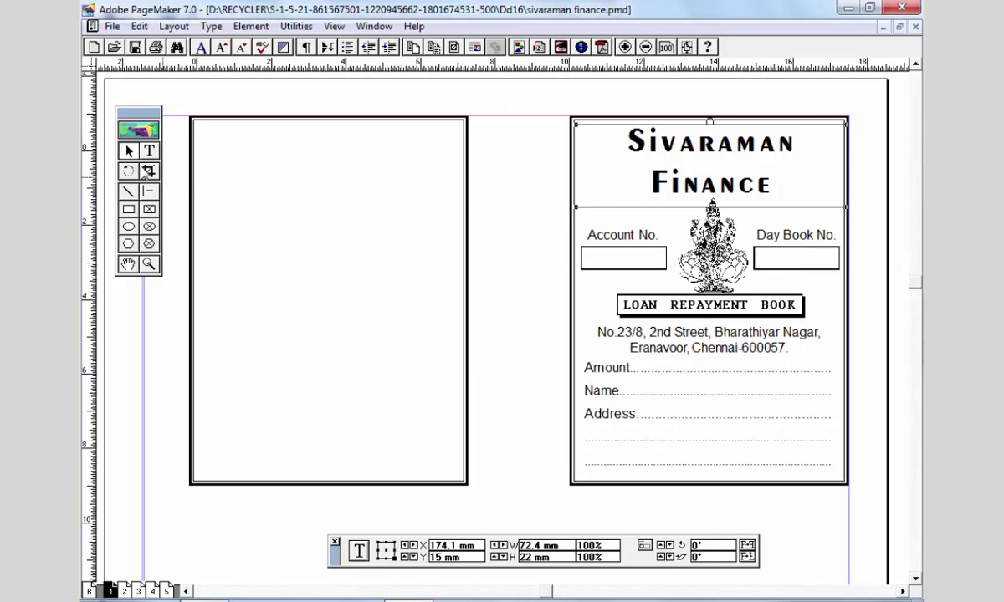
click(149, 151)
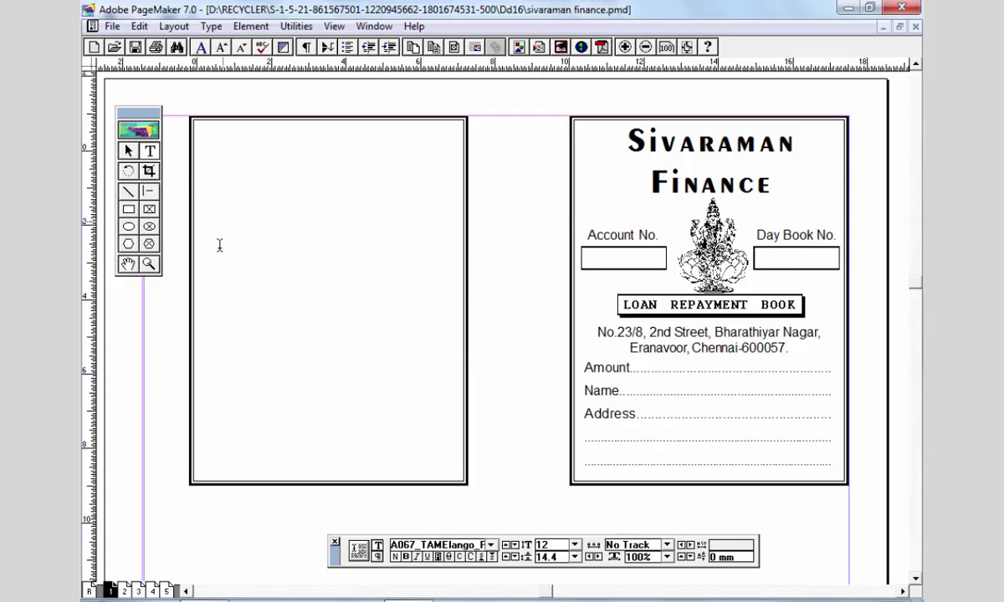
click(156, 369)
text(யீபீடீணயீ)
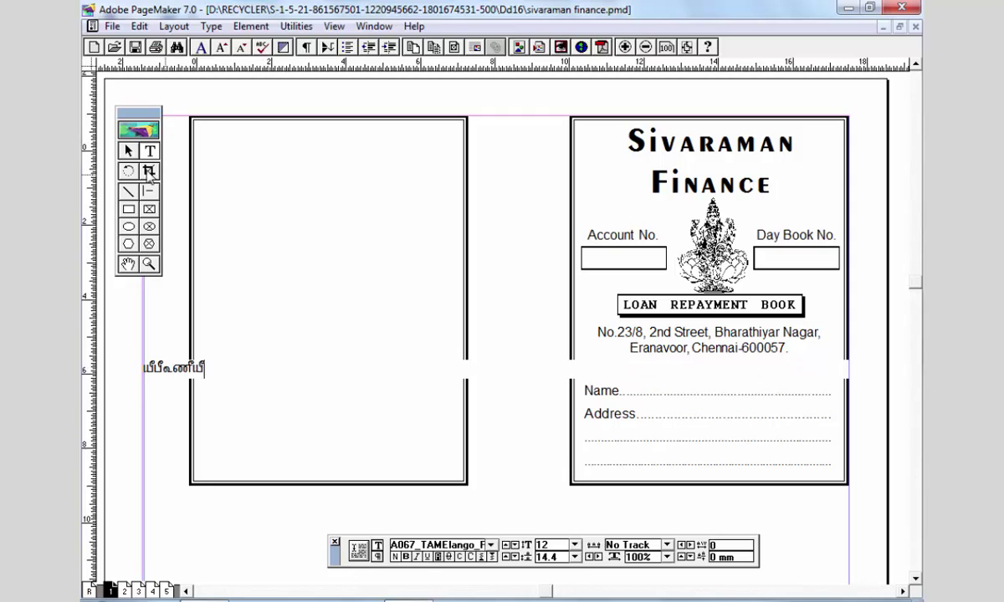
click(128, 152)
click(168, 367)
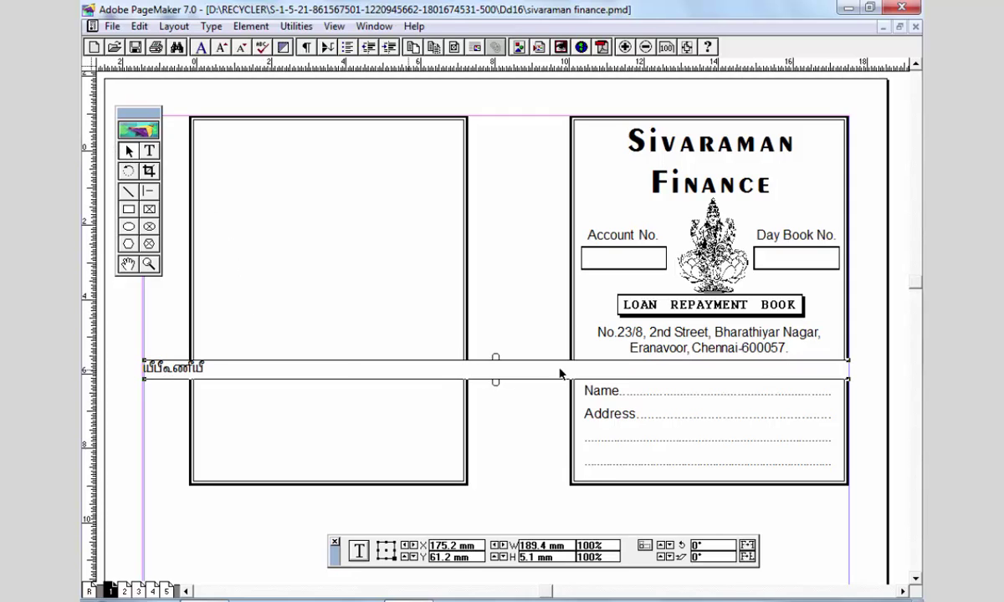
key(Delete)
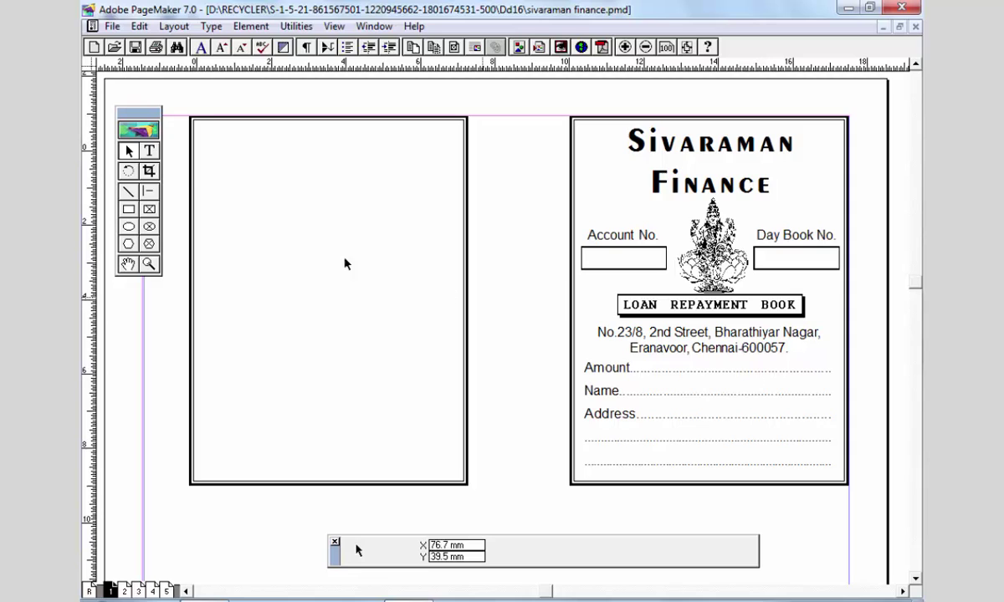
click(149, 151)
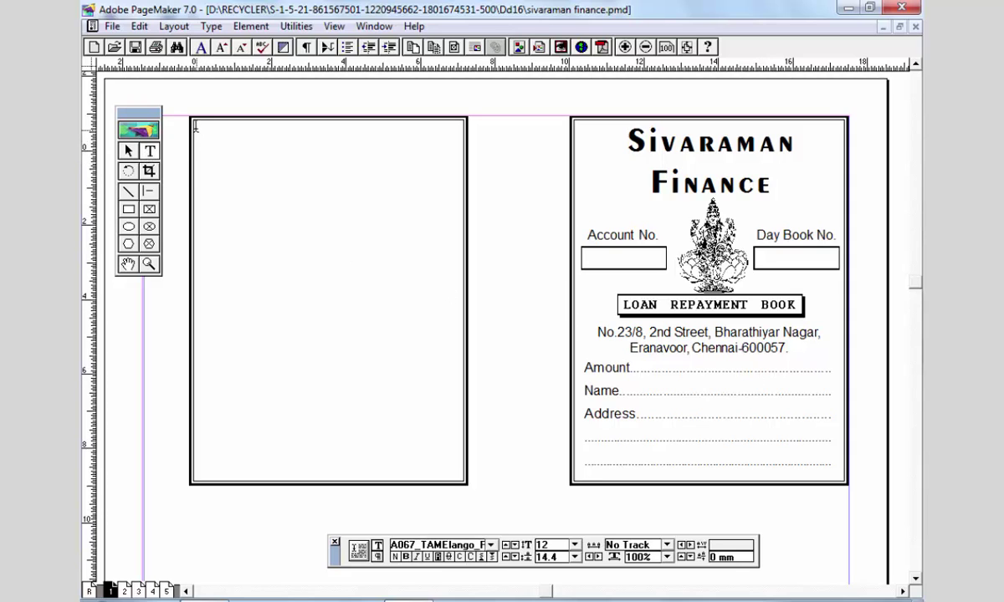
- Type placeholder text 'fddsa' in a new frame at the left panel's top-left, set in Revue BT
drag(193, 124, 464, 251)
text(பீபீடீணீ)
key(ctrl+a)
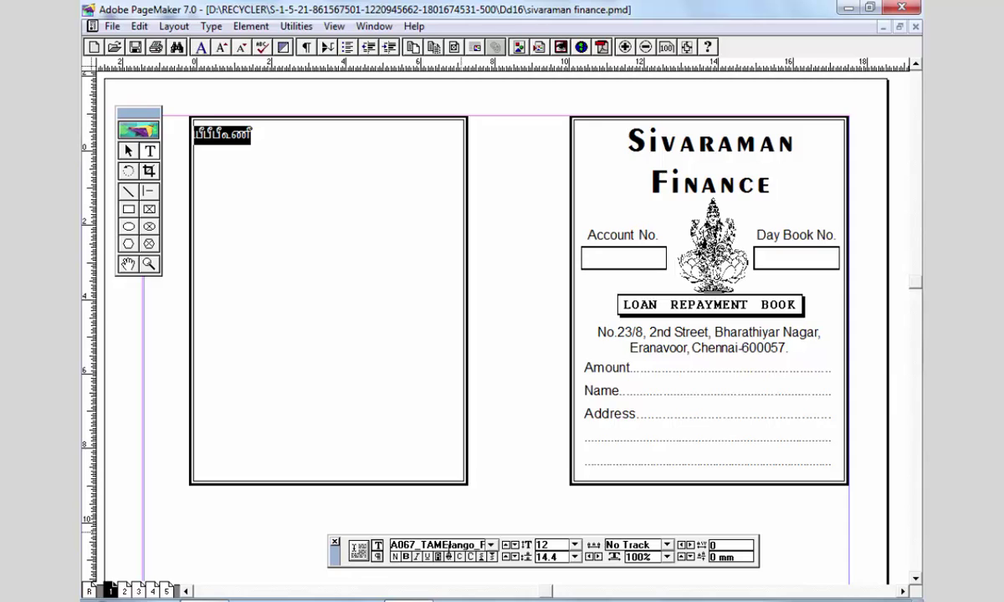
click(448, 556)
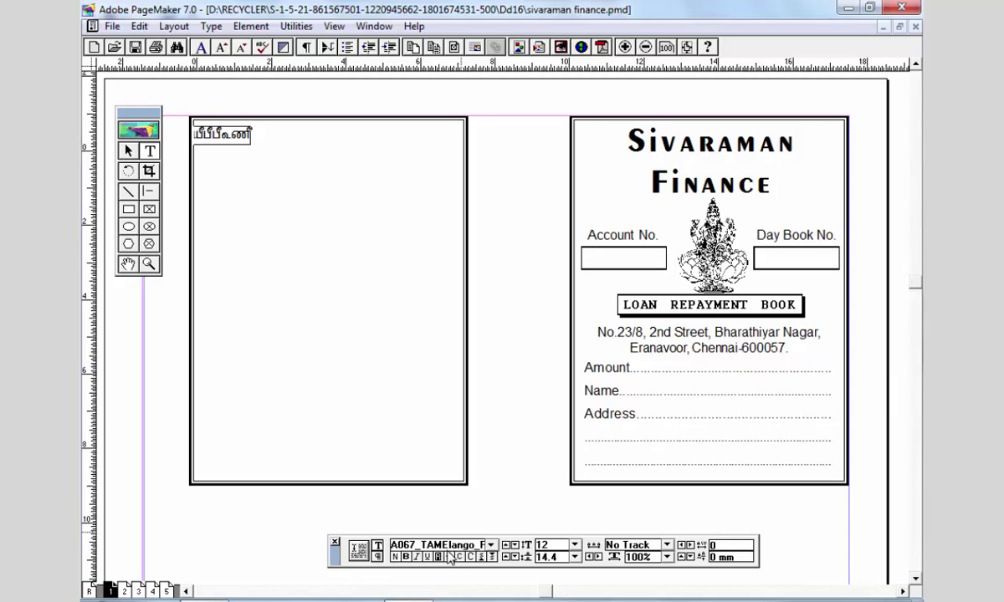
key(ctrl+grave)
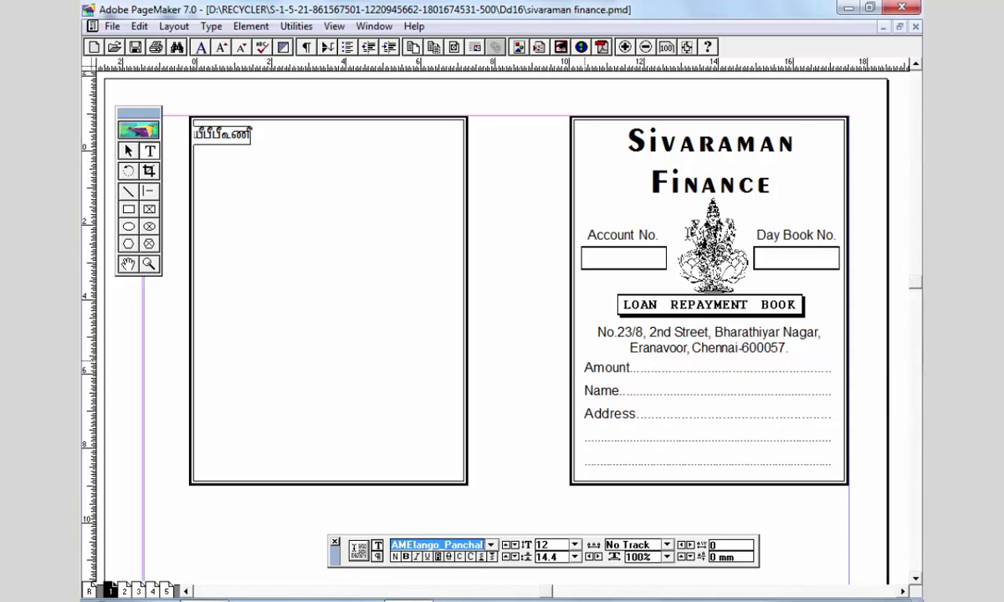
text(Revue BT [Exotc35)
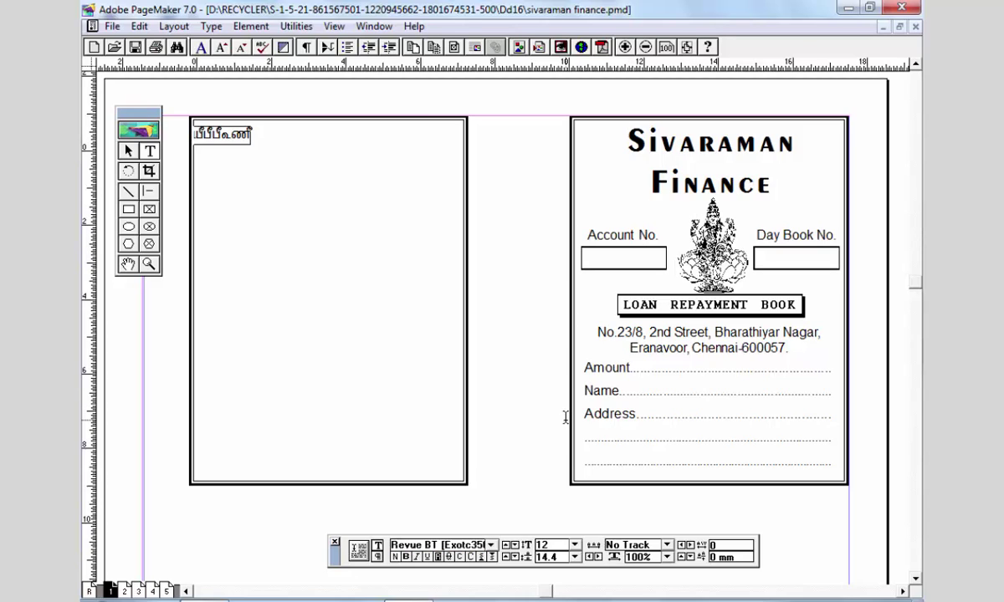
key(Return)
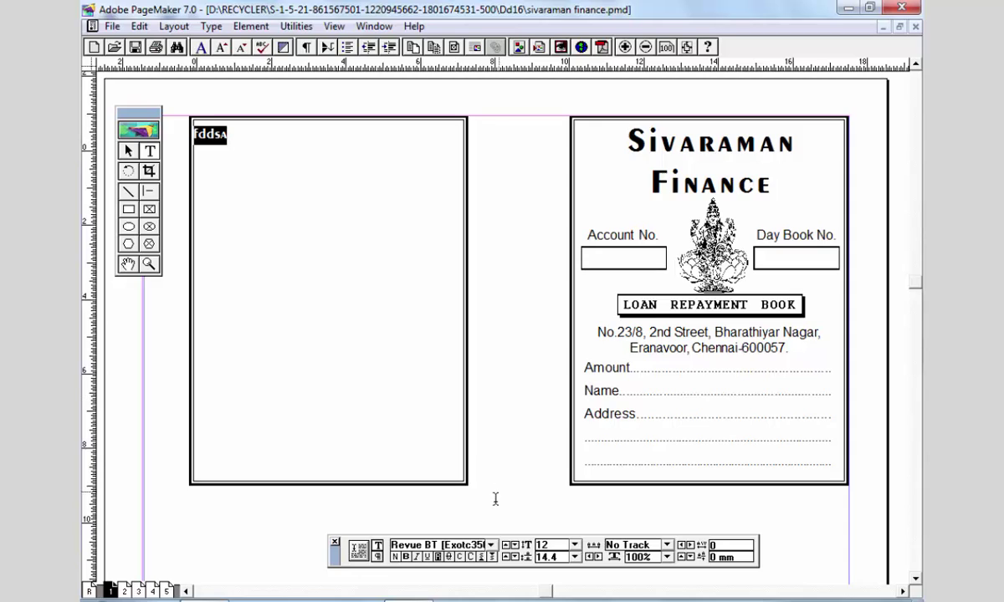
- Reapply Revue BT to the placeholder text from the Control palette font list
click(447, 508)
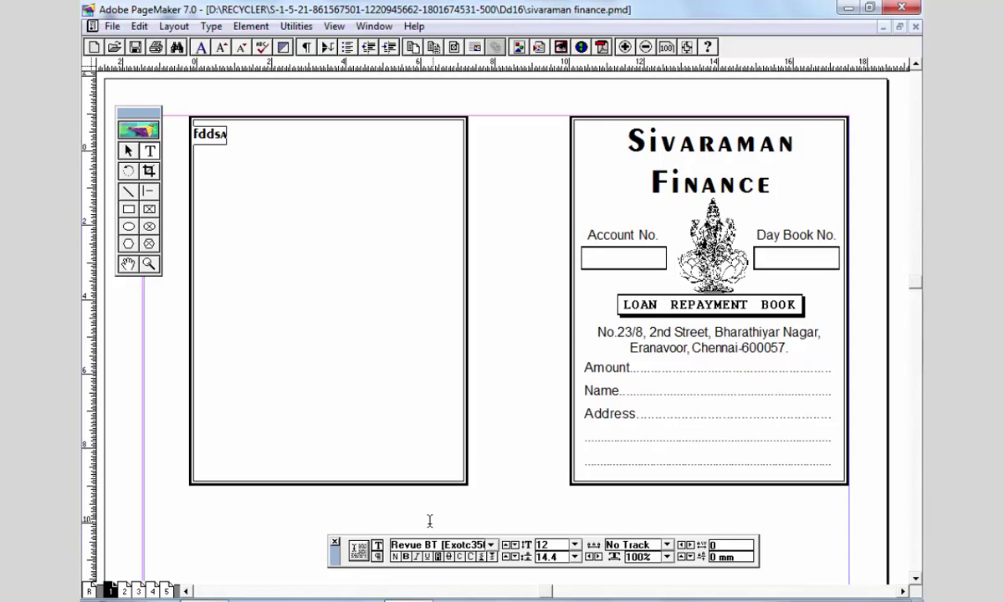
click(494, 546)
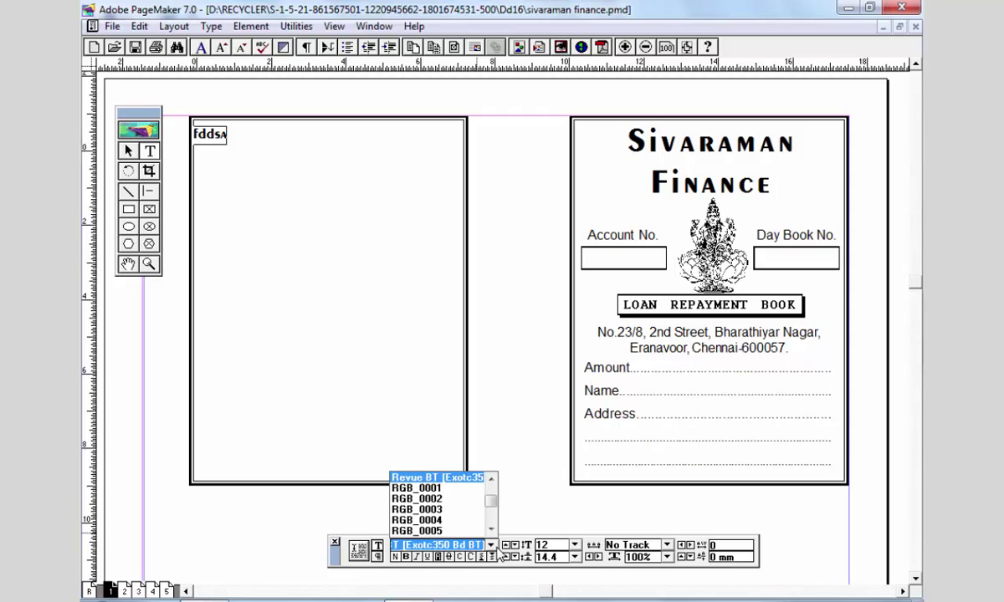
click(491, 478)
click(491, 478)
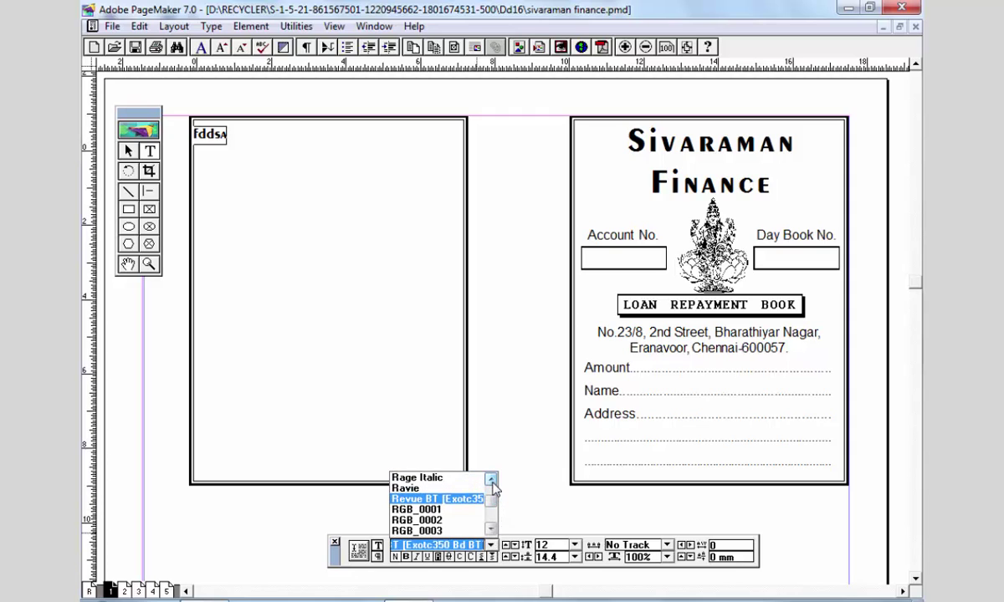
click(492, 480)
key(Return)
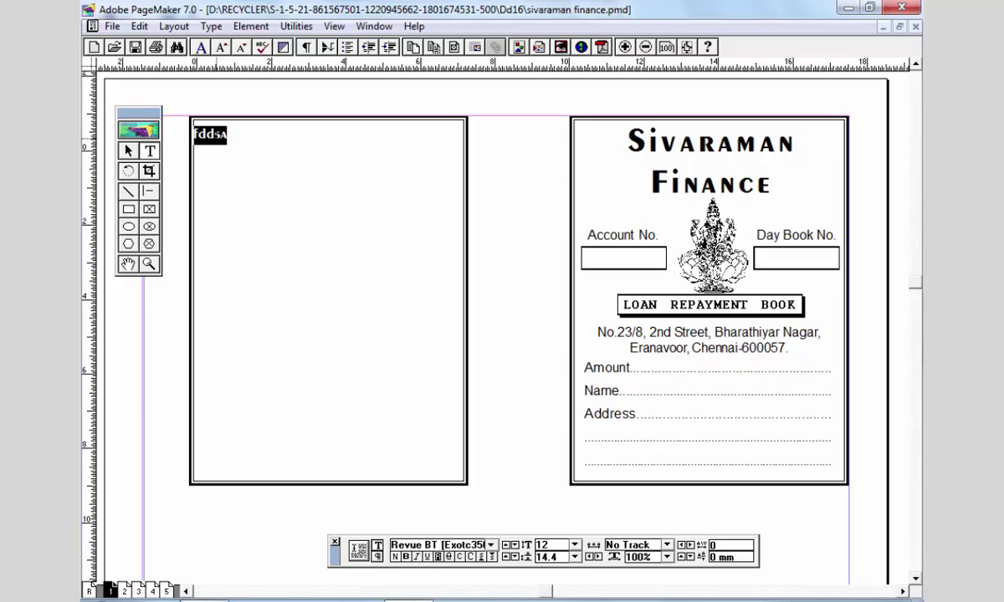
click(378, 557)
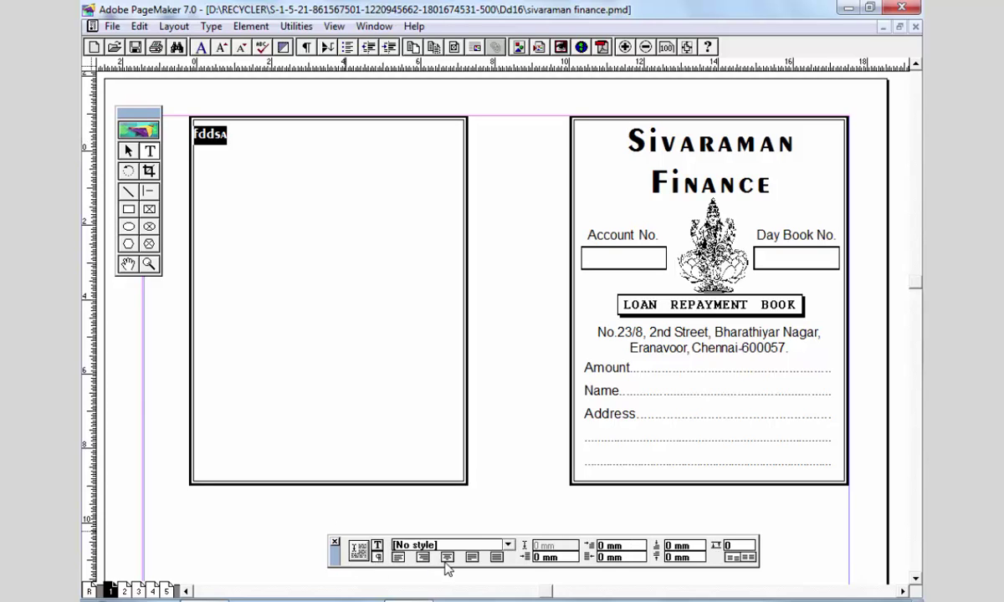
- Centre the text, set it to 18 pt and type 'Sivaraman Finance'
click(449, 558)
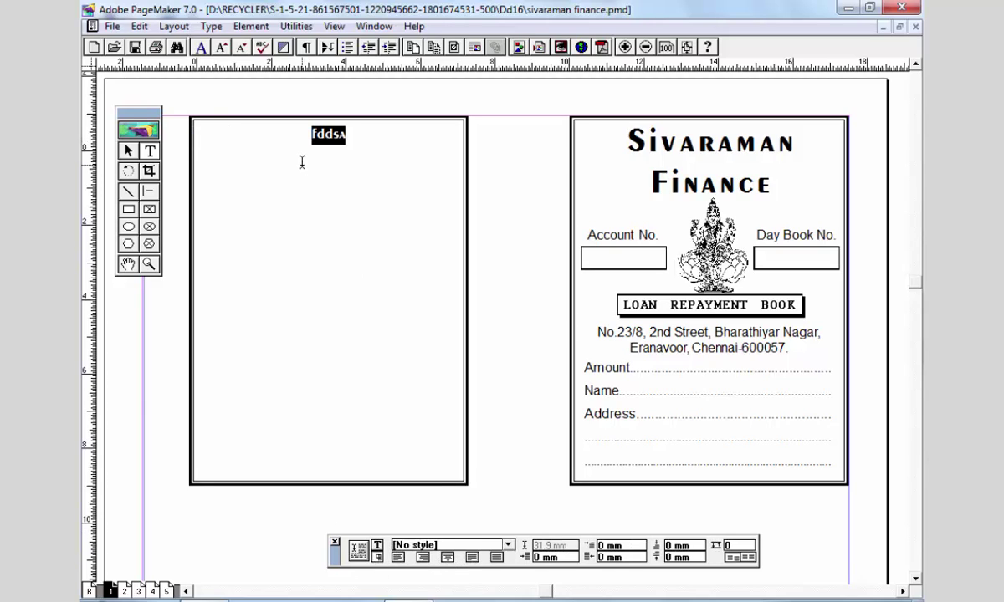
click(377, 546)
click(575, 544)
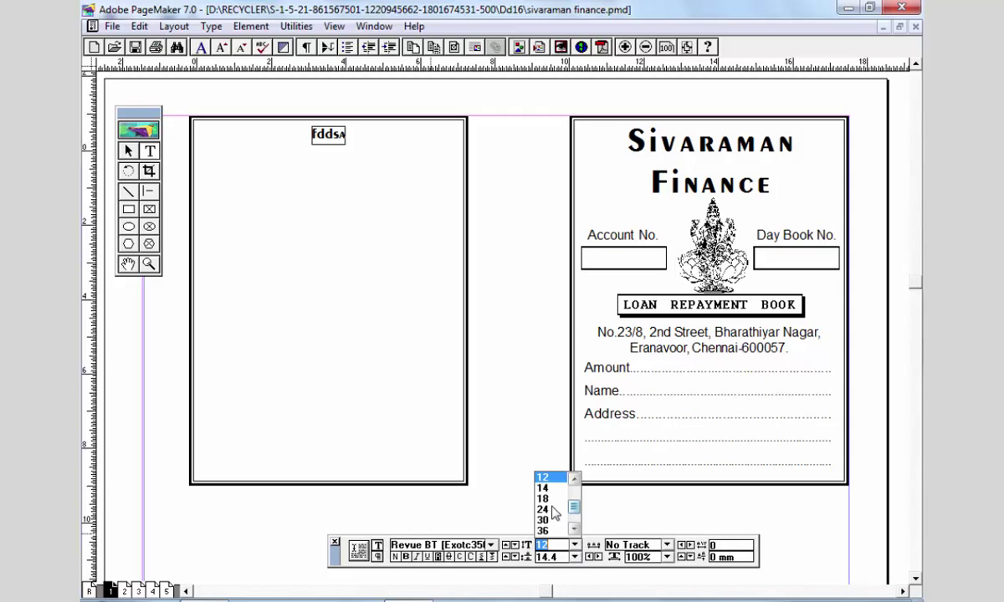
click(539, 483)
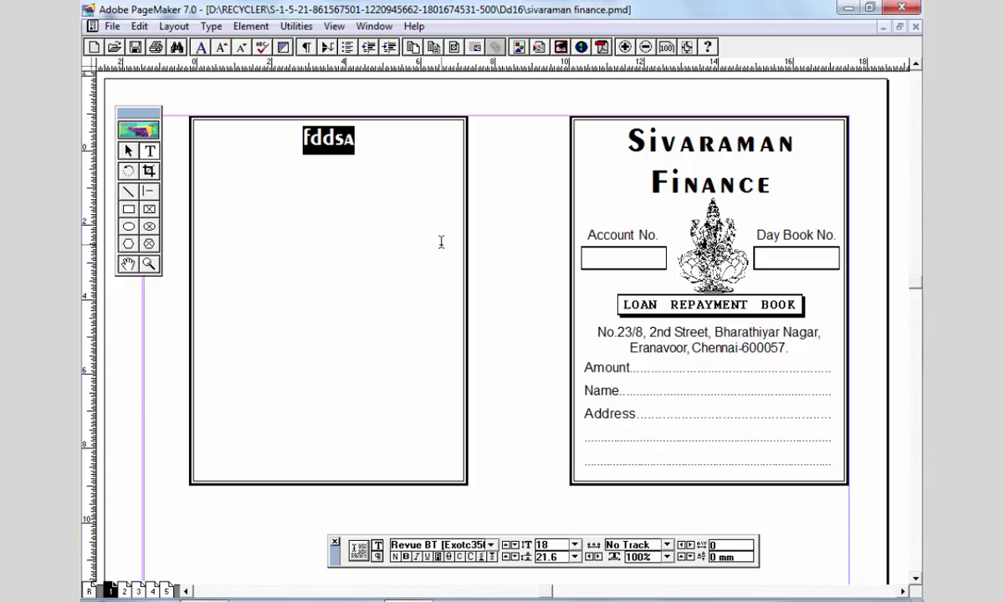
text(Sivara)
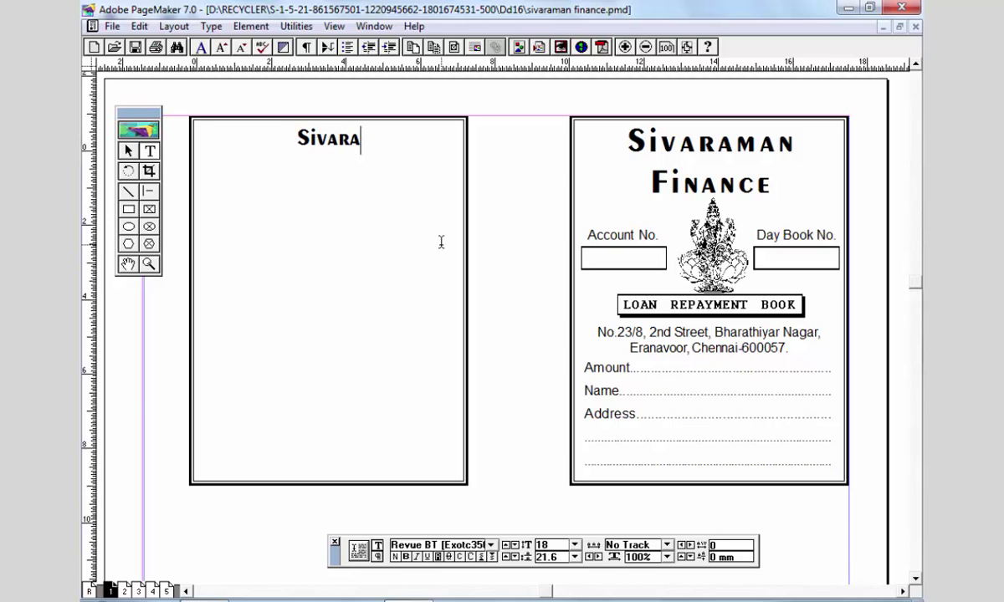
text(man Finance)
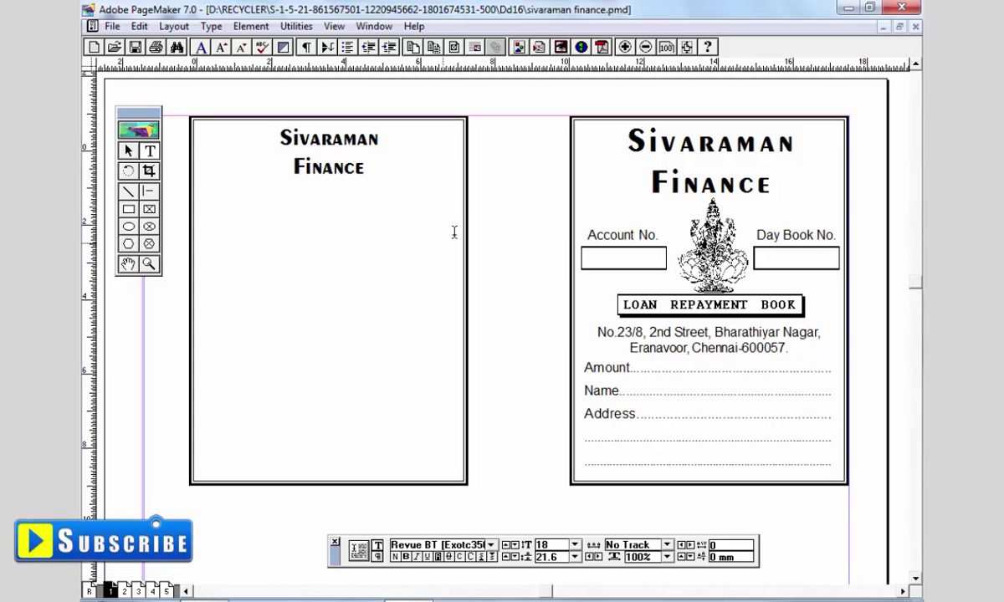
- Resize the Sivaraman Finance heading to 28 pt after trying 24 and 30 pt
key(ctrl+a)
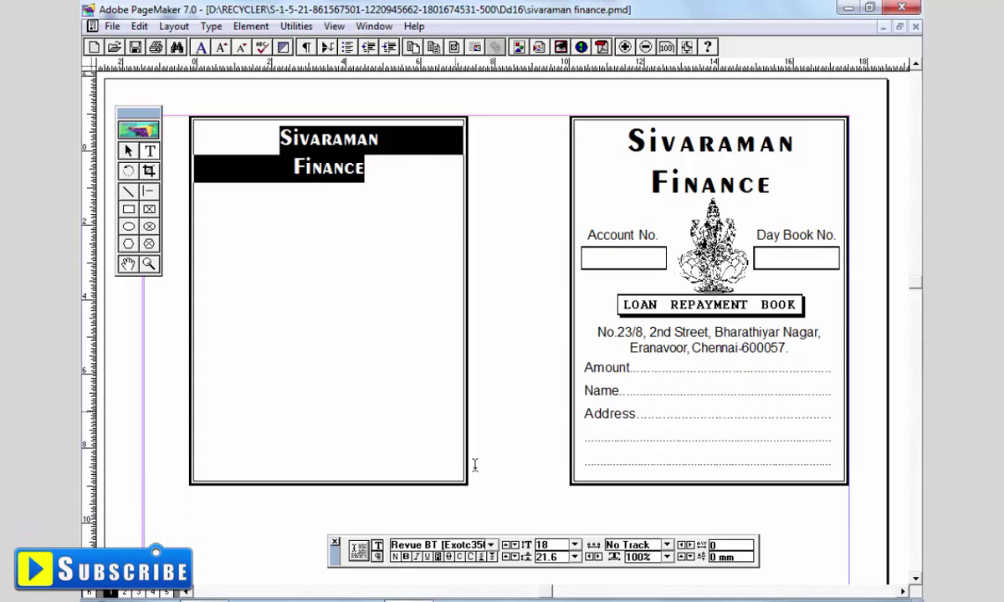
double_click(548, 545)
text(24)
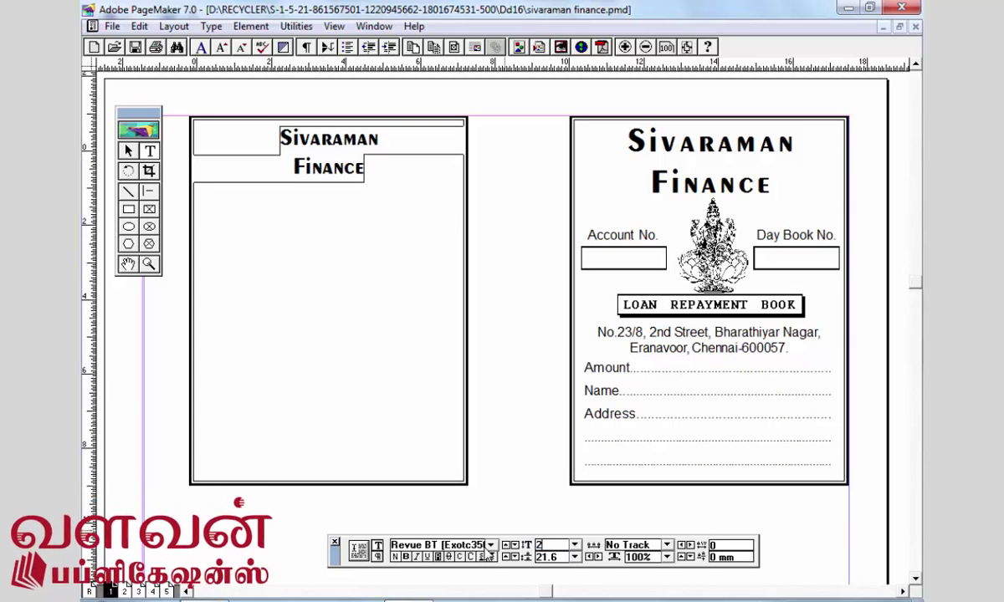
key(Return)
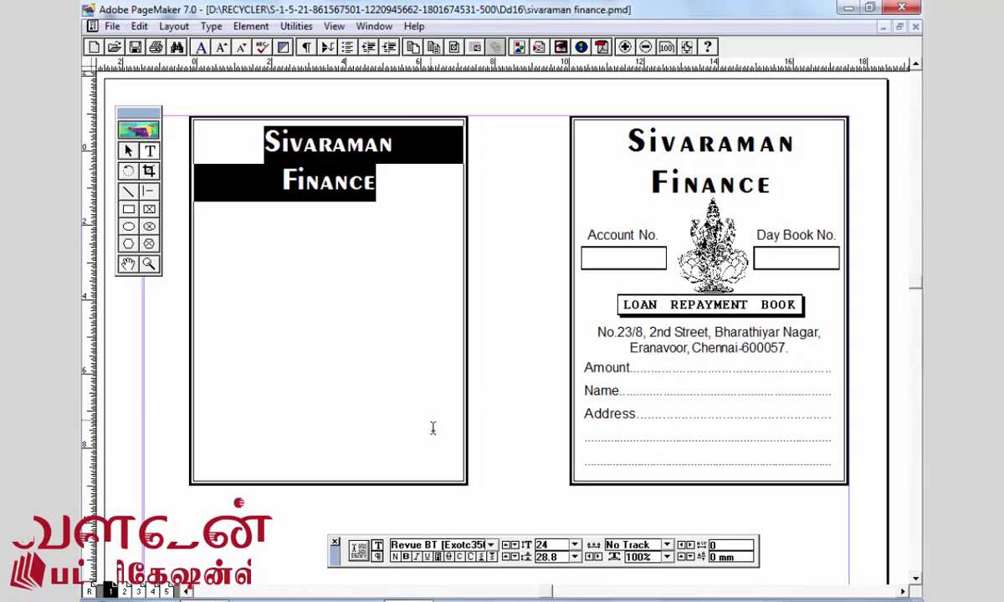
click(417, 552)
text(3)
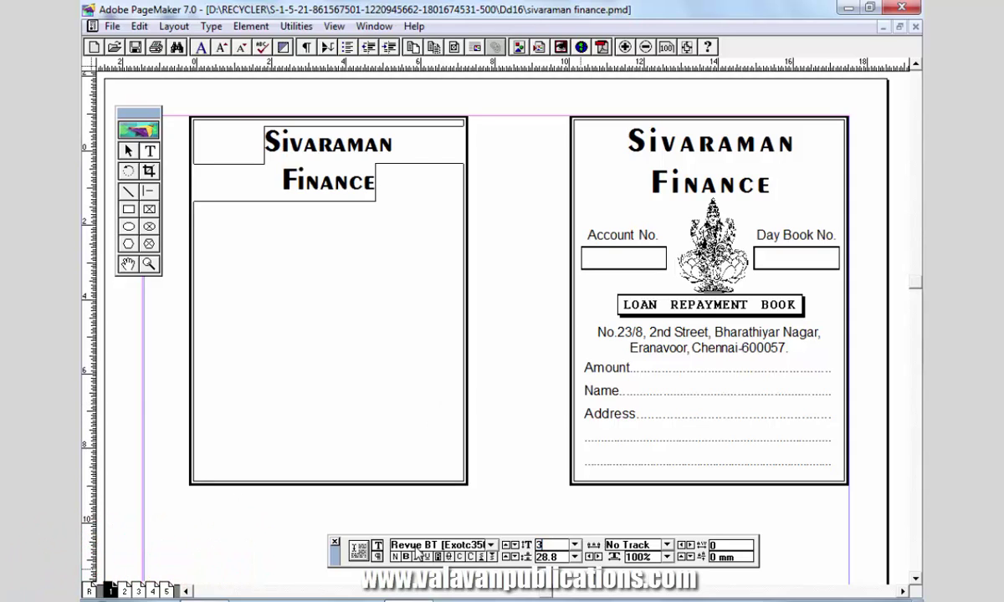
text(0)
key(Return)
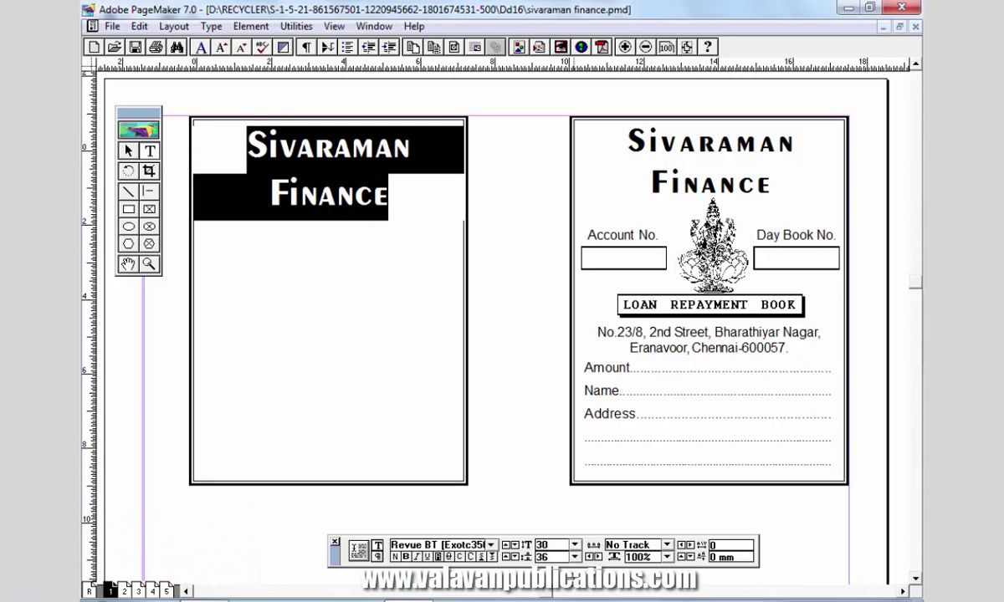
click(553, 545)
text(28)
key(Return)
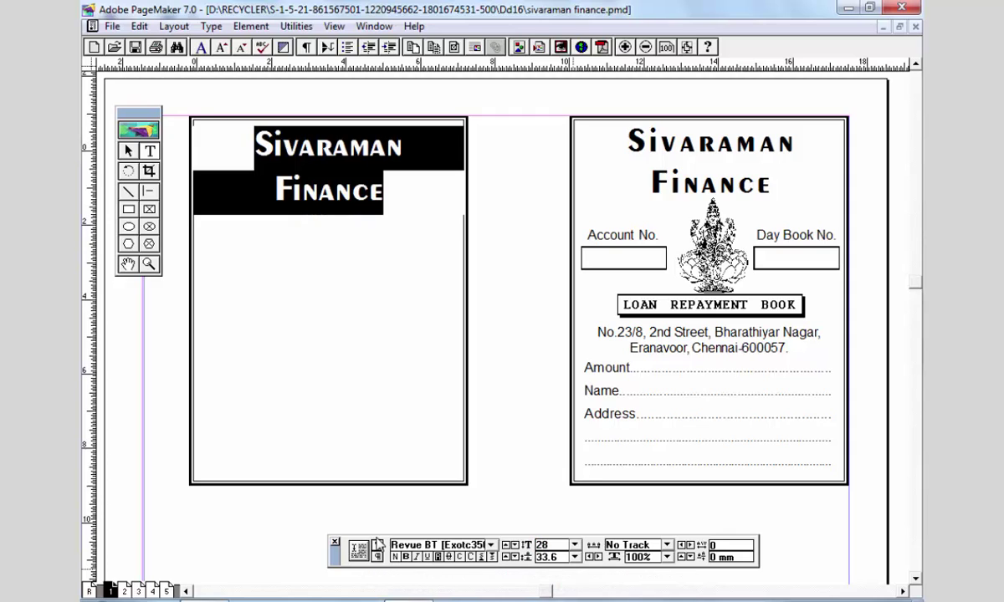
click(336, 190)
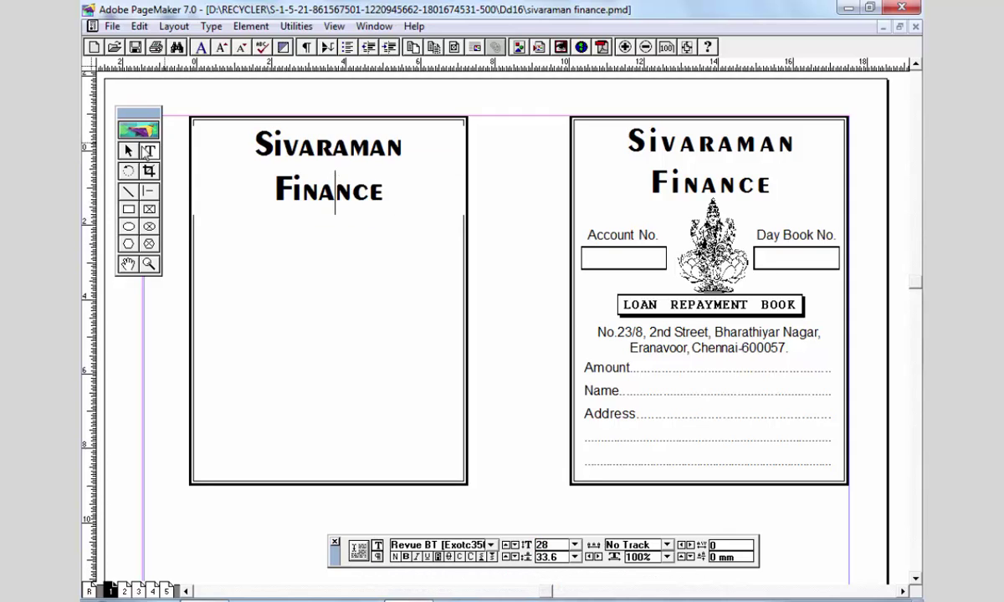
key(ctrl+space)
click(604, 233)
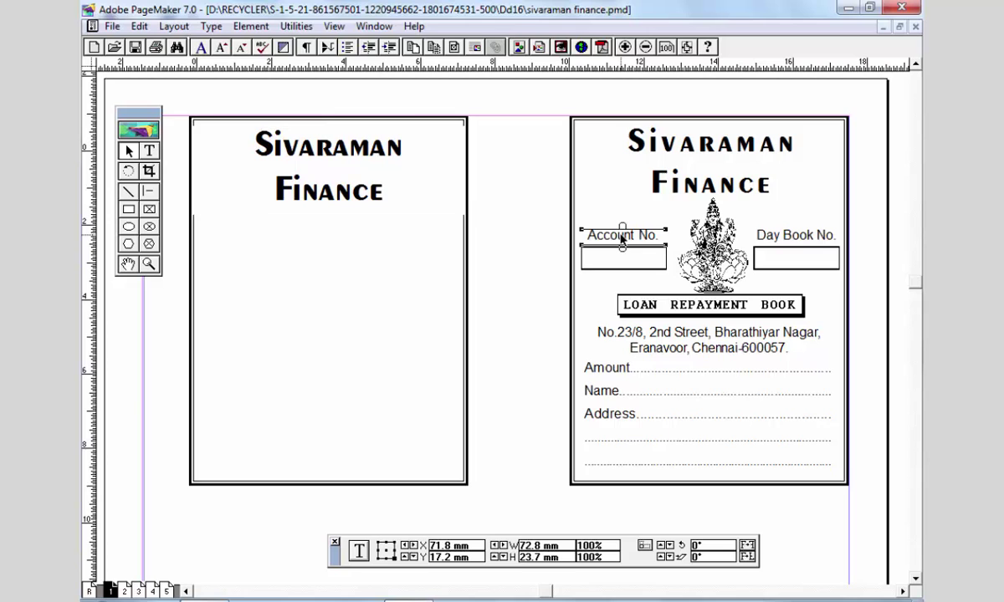
click(790, 238)
drag(357, 281, 268, 298)
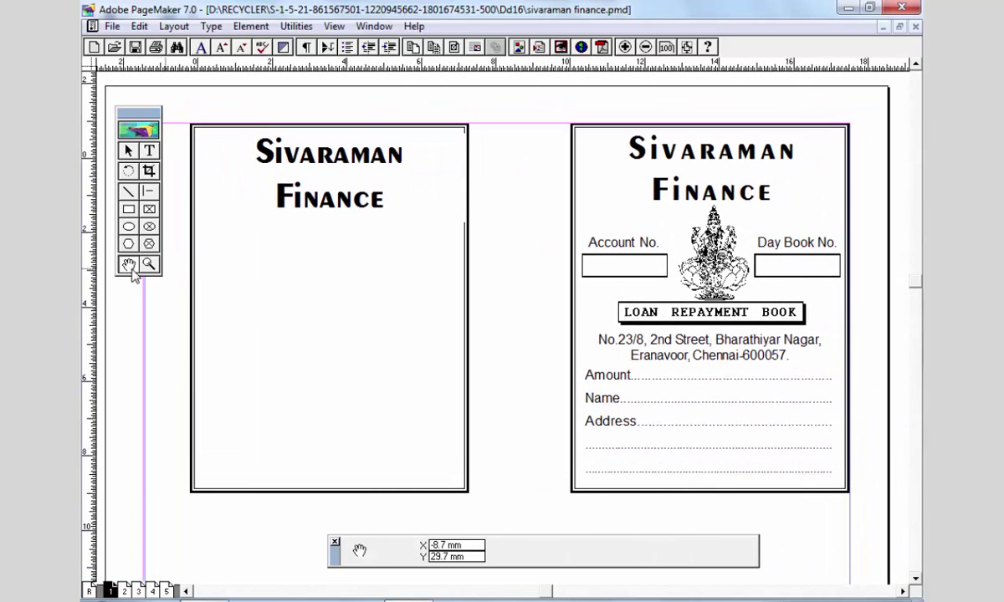
click(130, 150)
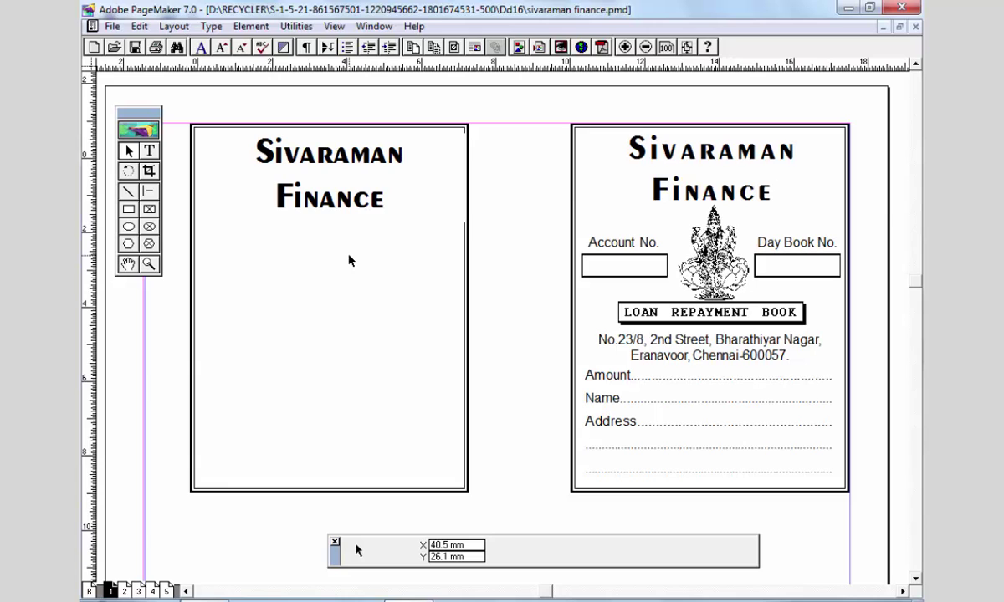
drag(428, 318, 583, 285)
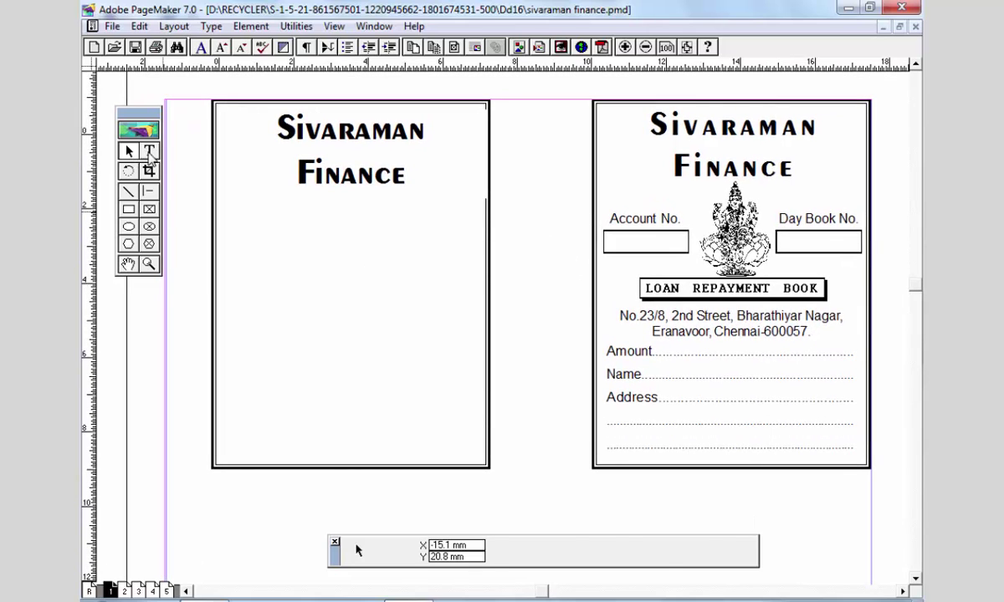
click(149, 151)
- Draw a text frame below the left heading with placeholder text set in Arial
drag(224, 219, 339, 242)
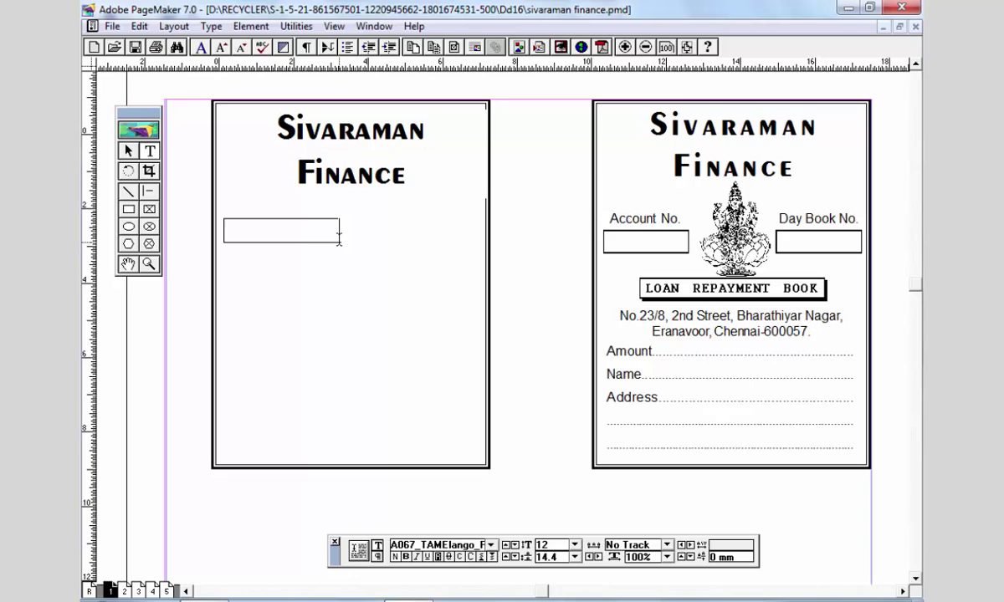
text(மீடீணமீ)
key(ctrl+a)
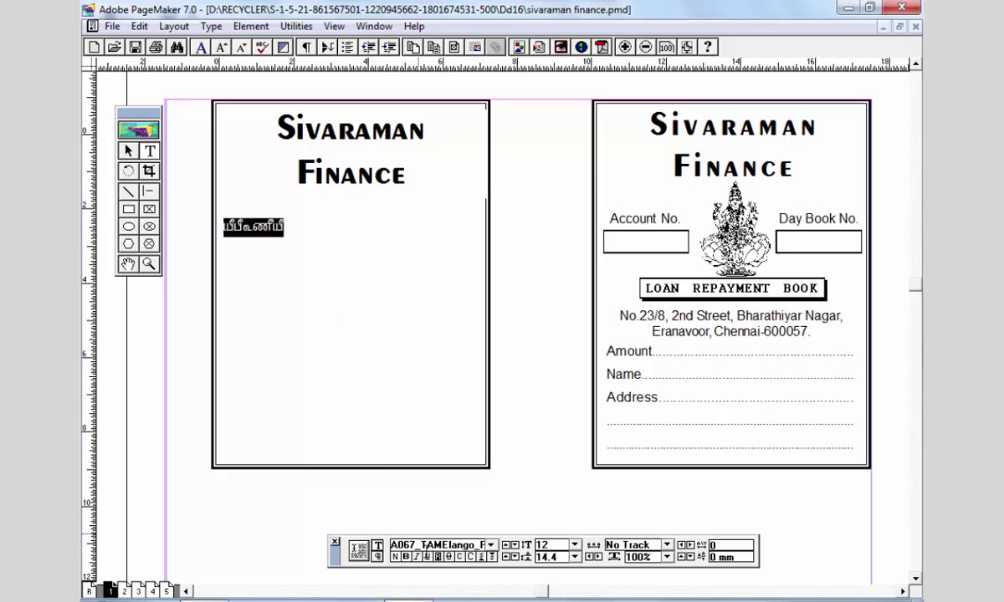
click(436, 546)
double_click(437, 548)
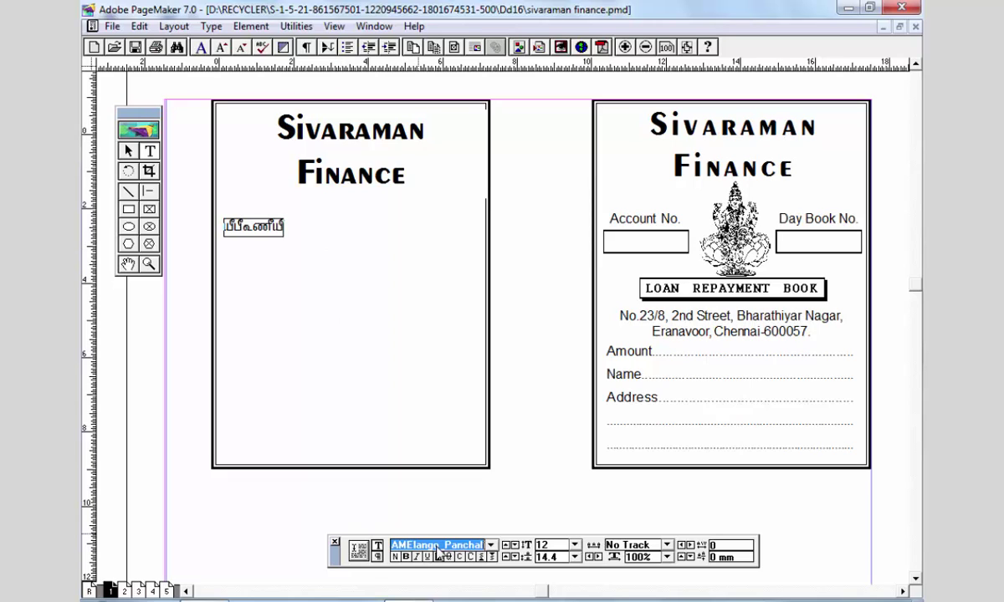
text(Arial)
key(Return)
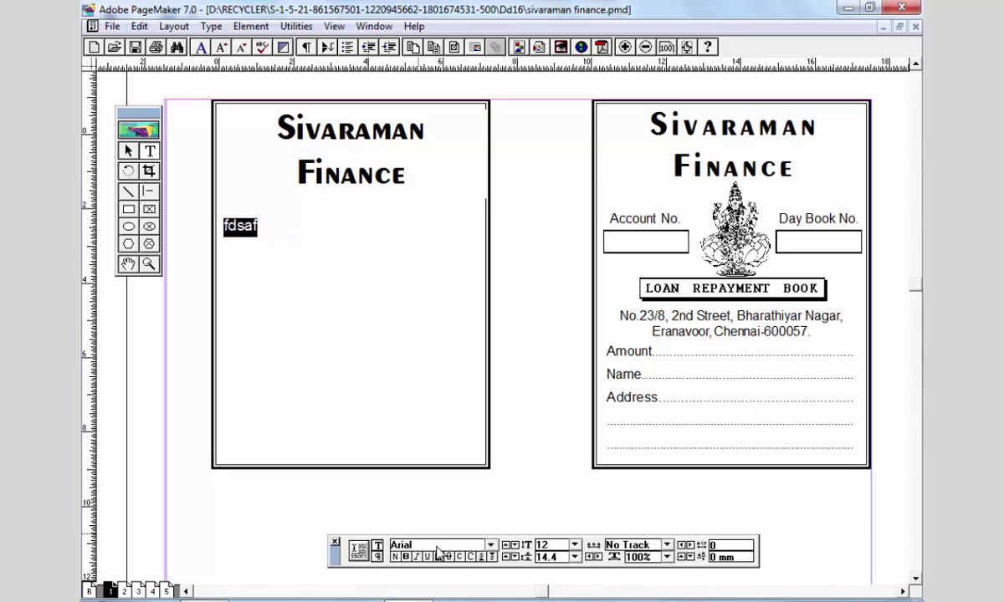
- Set the text to 10 pt with 12 pt leading and type 'Account No.'
click(660, 218)
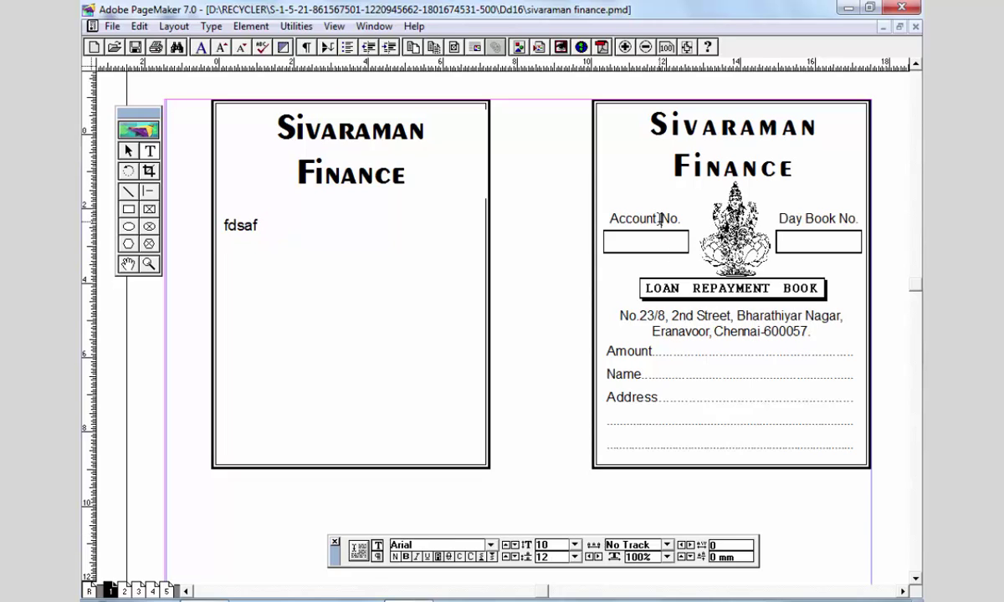
drag(224, 226, 380, 513)
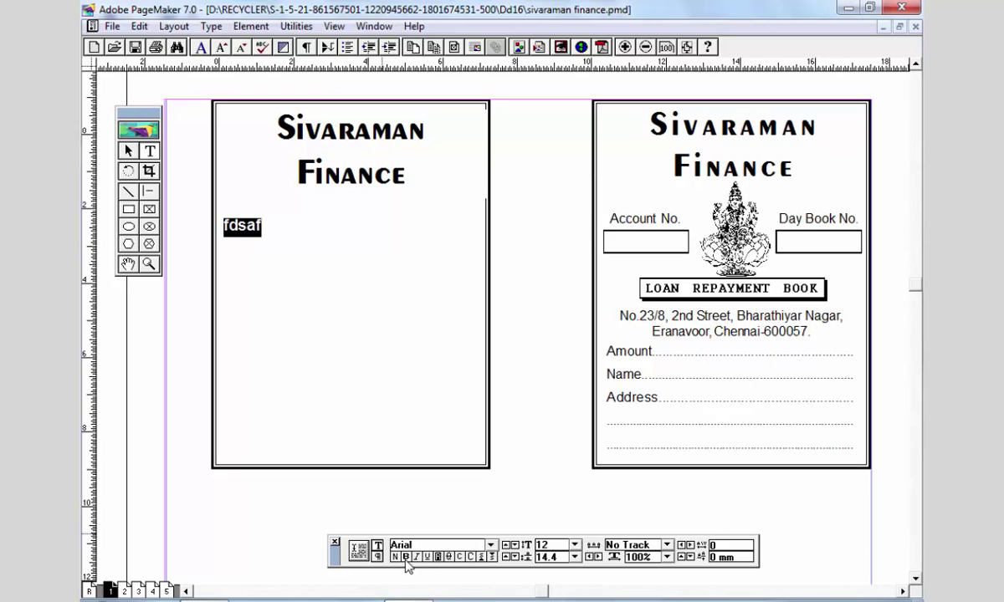
double_click(551, 544)
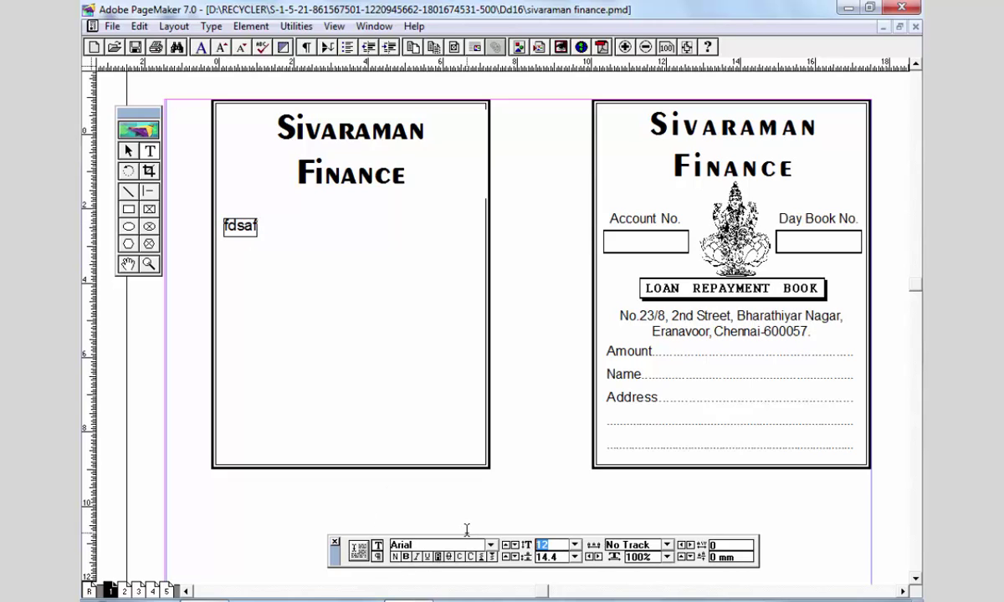
text(10)
key(Return)
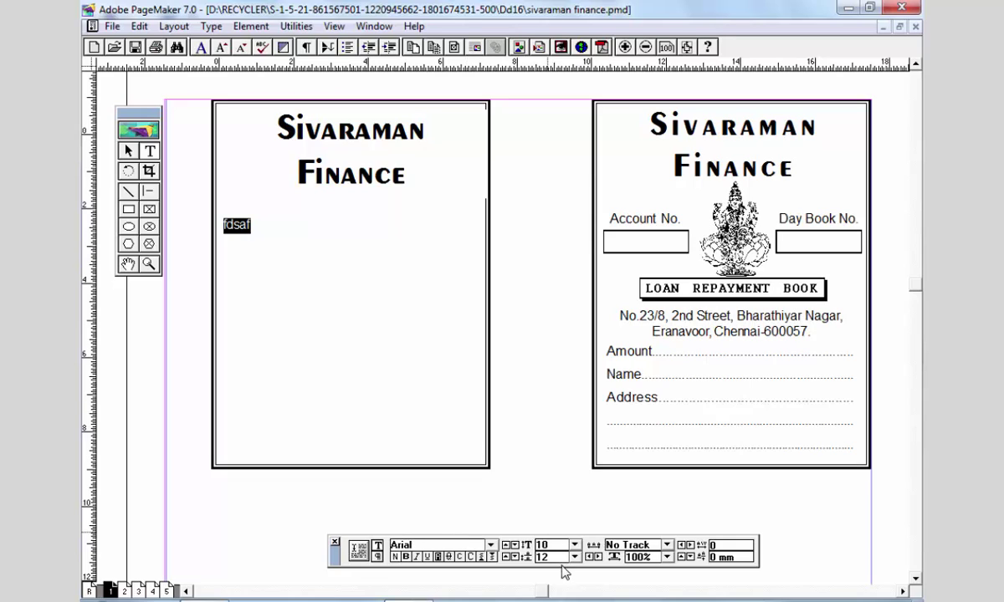
click(574, 557)
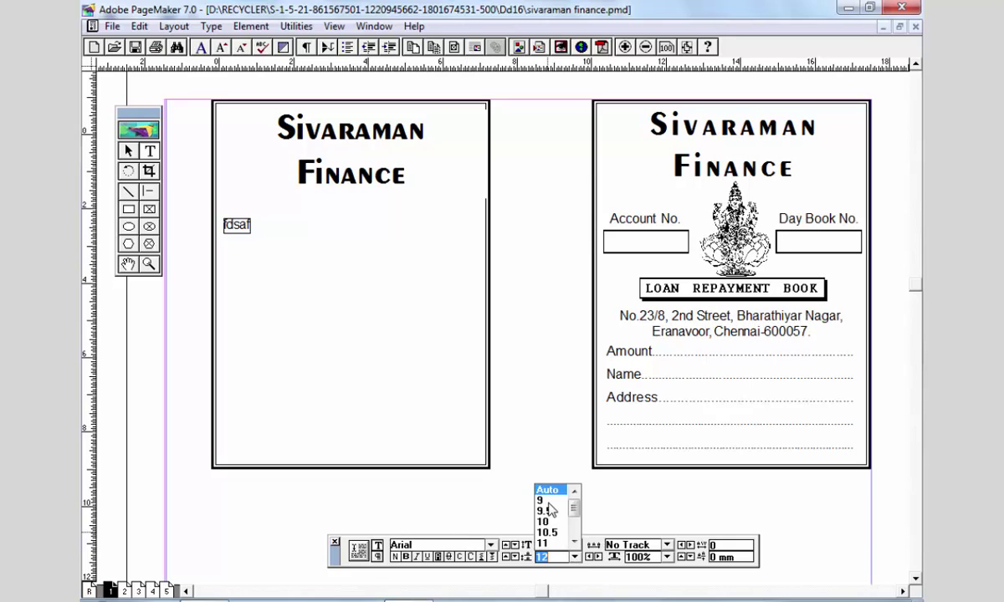
click(239, 218)
text(Account No.)
- Narrow the Account No. block to fit, copy it and bring up Paste Multiple
click(128, 151)
click(276, 224)
click(281, 234)
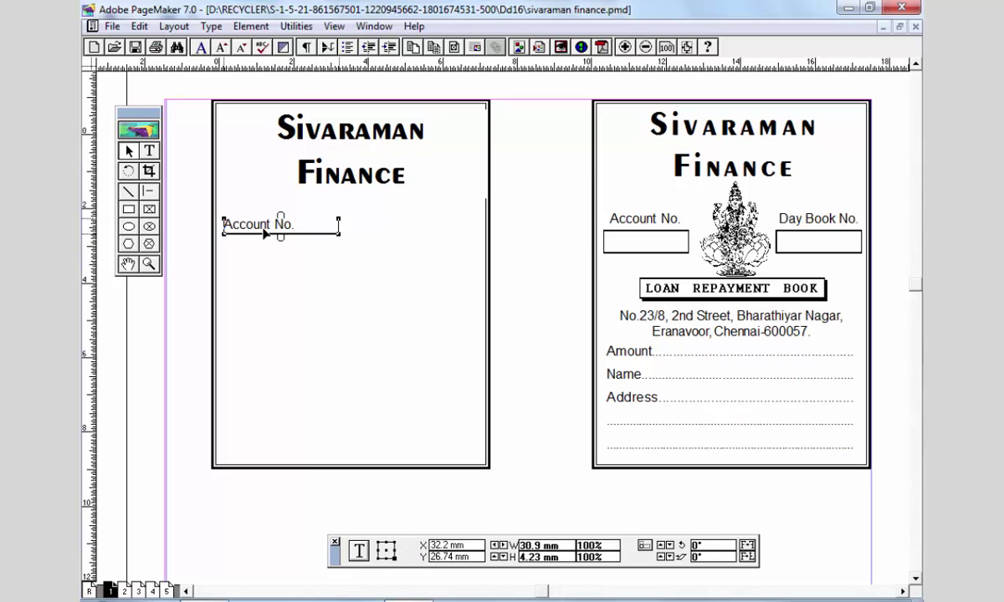
drag(339, 235, 299, 235)
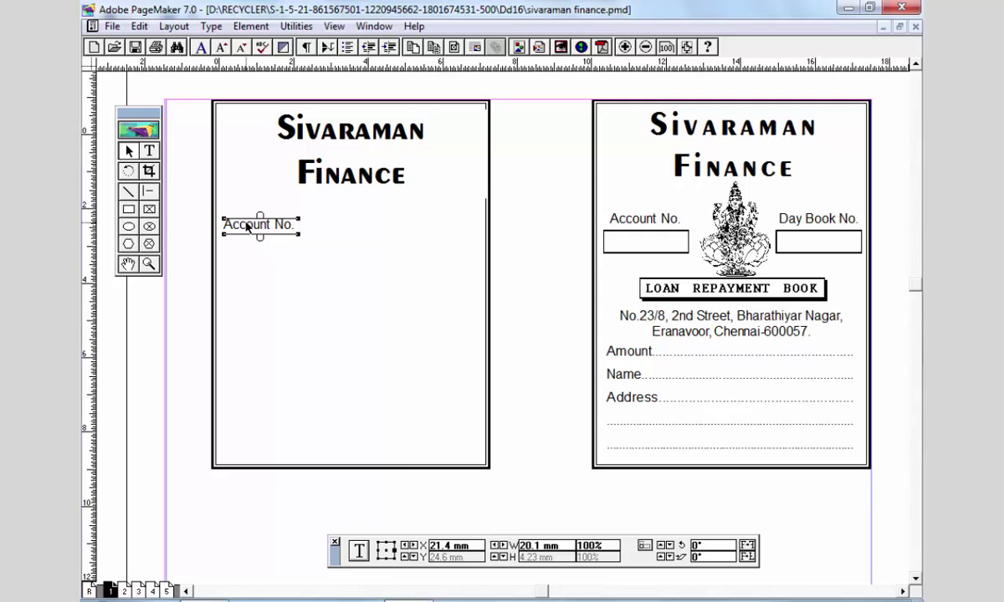
click(136, 26)
click(164, 87)
click(139, 26)
click(175, 191)
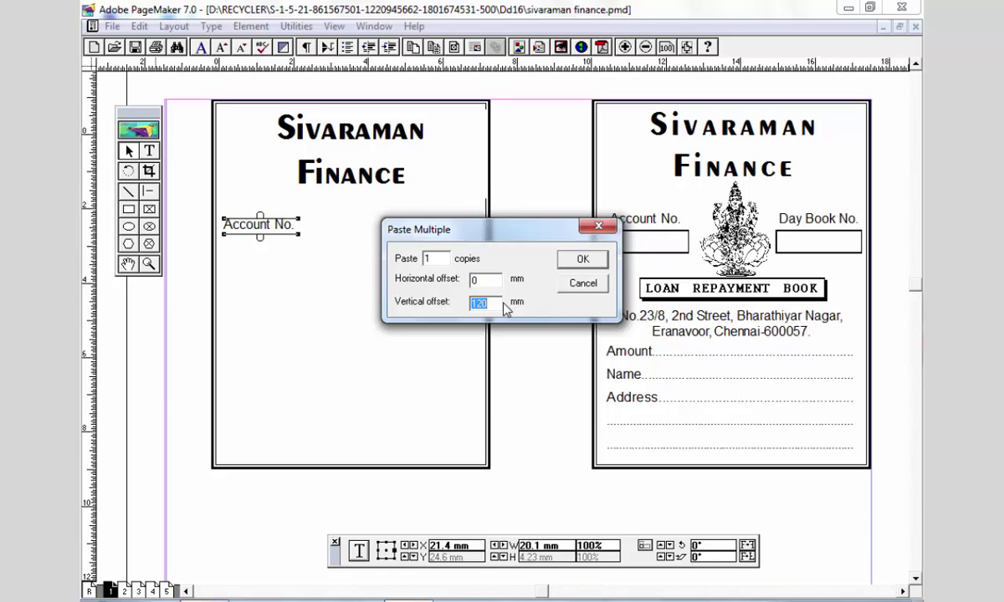
- Paste one copy of the label, move it right and retype it as 'Day Book No'
click(583, 259)
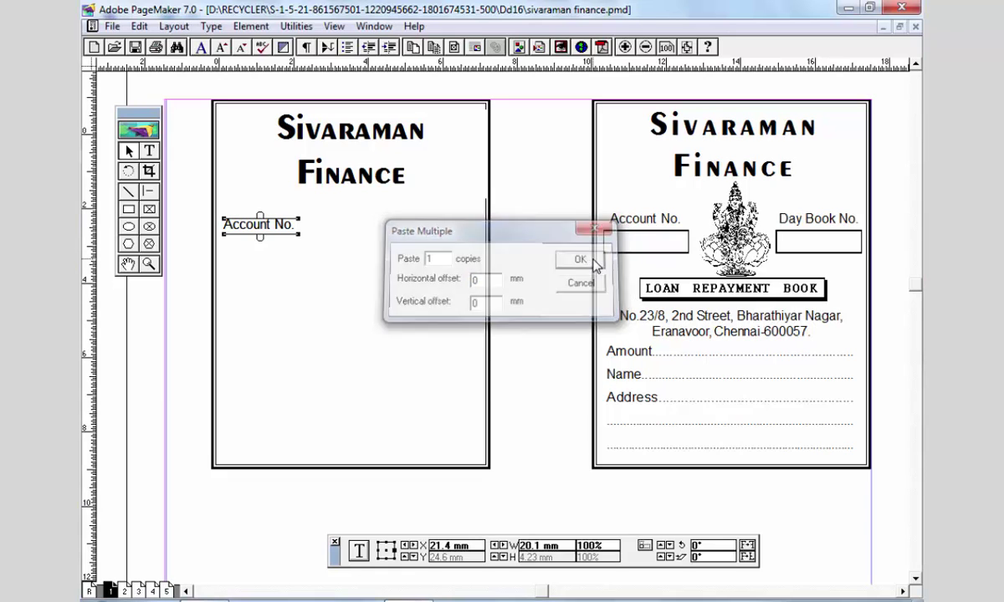
drag(259, 224, 446, 235)
click(149, 150)
click(438, 223)
triple_click(437, 224)
text(Day Book No)
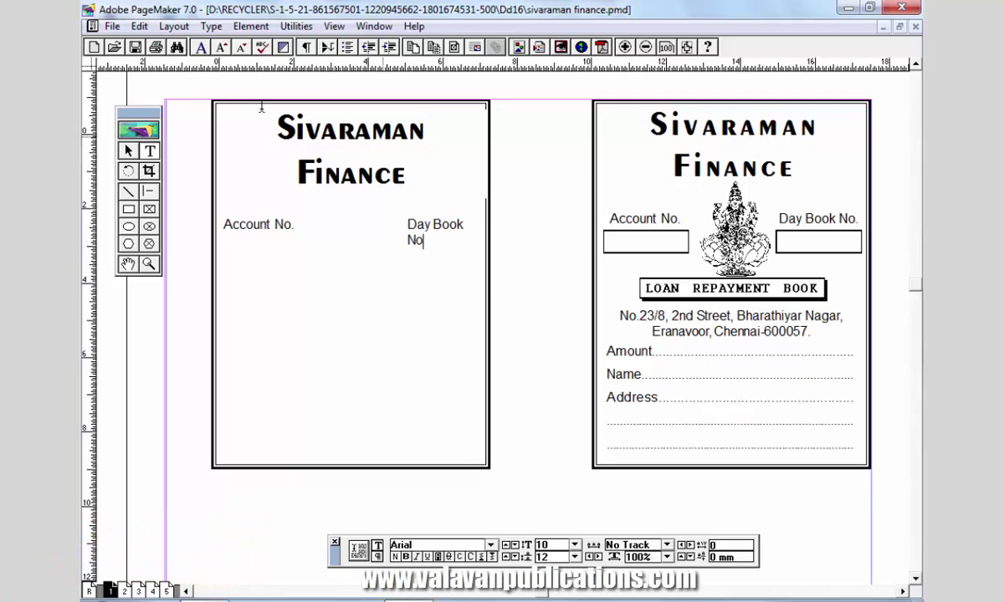
- Widen the Day Book No label onto one line and draw a small box under Account No
click(128, 151)
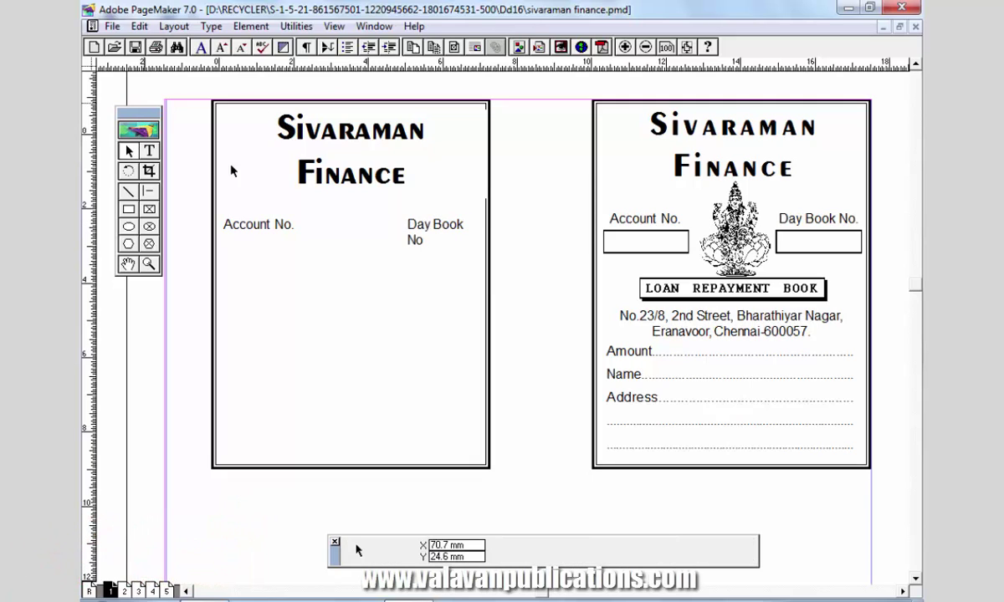
click(266, 219)
click(427, 243)
click(441, 250)
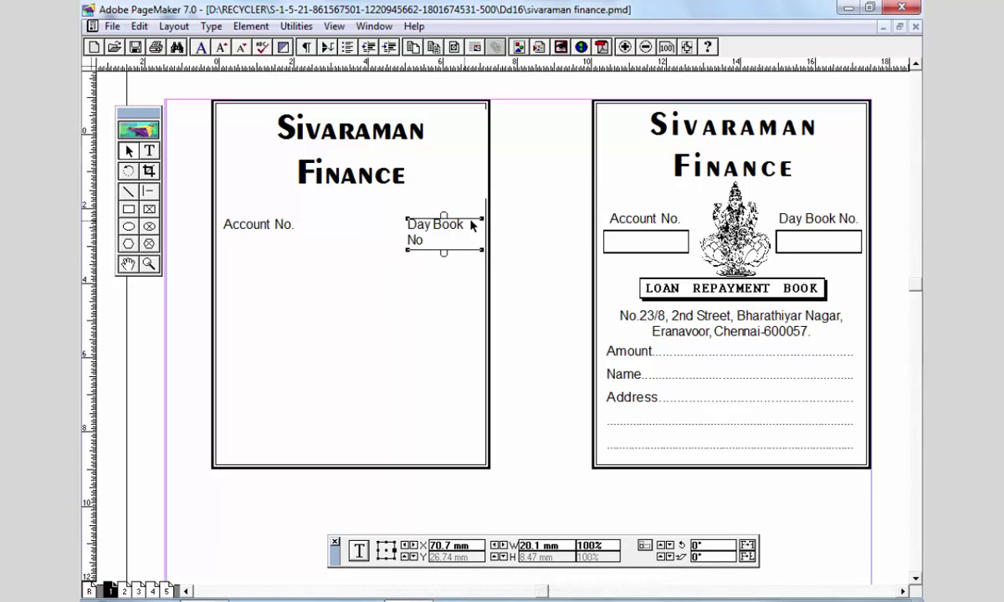
drag(406, 250, 393, 250)
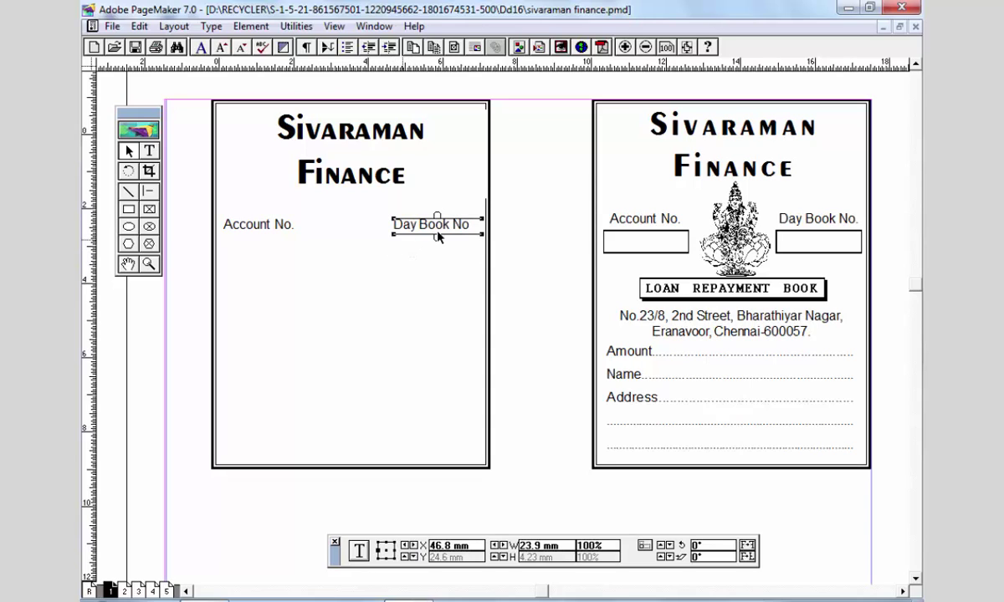
click(544, 276)
click(128, 209)
drag(221, 234, 297, 260)
- Copy the Account No. box, try a 15 mm Paste Multiple offset, and delete the misplaced copy
click(129, 151)
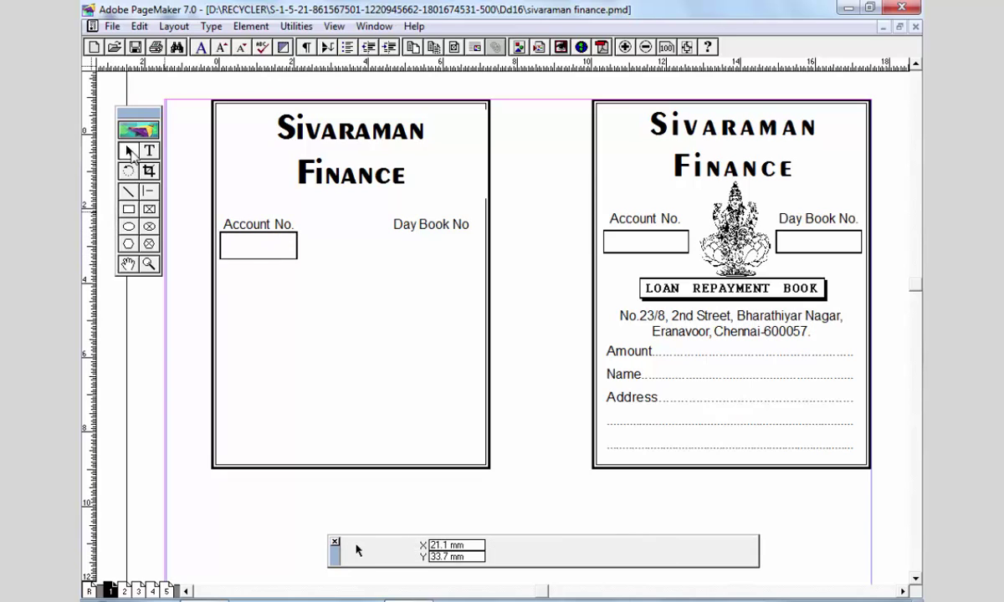
click(283, 259)
click(139, 26)
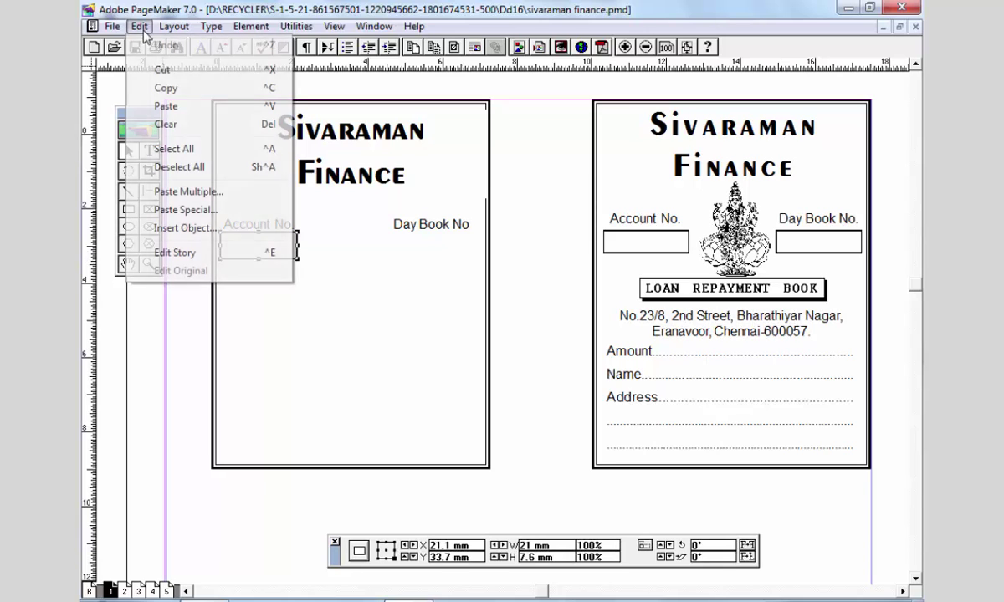
click(166, 87)
click(139, 26)
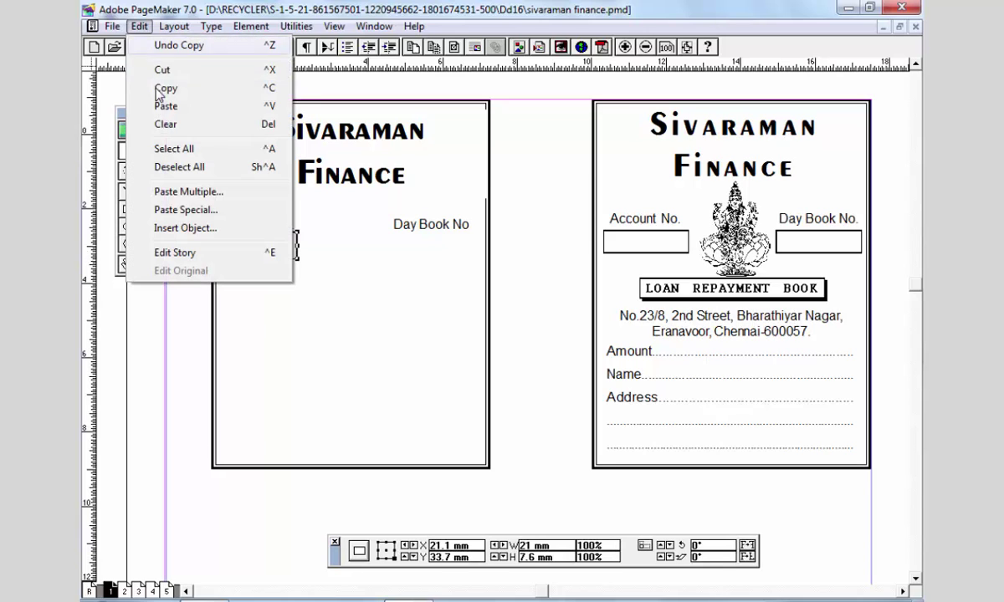
click(181, 197)
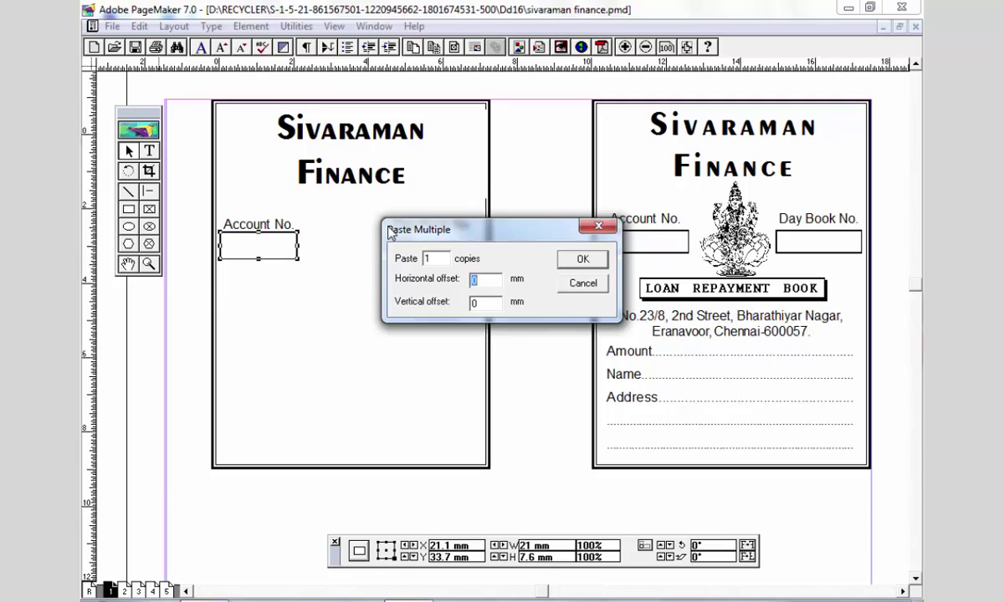
key(Return)
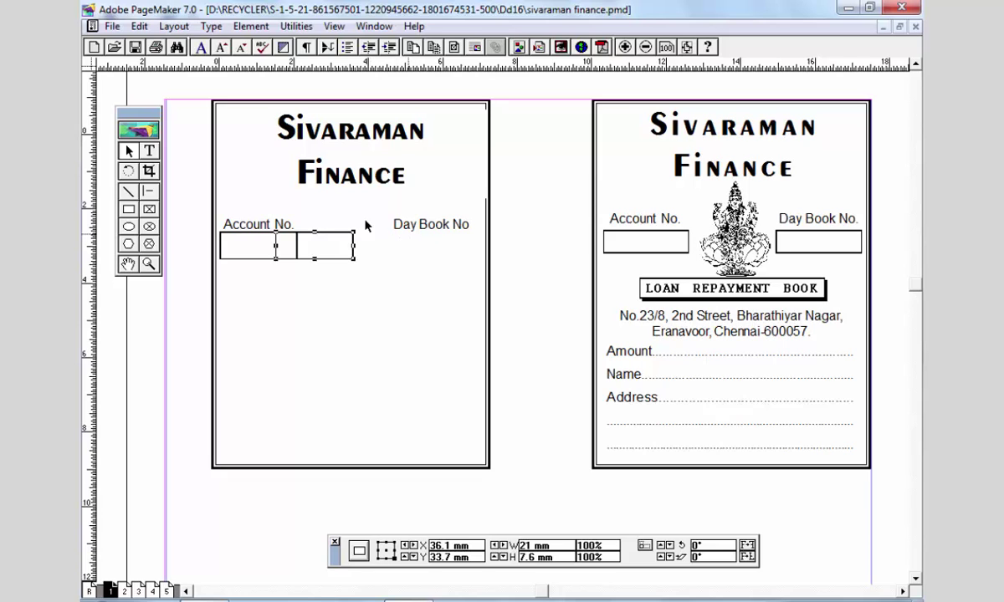
key(Delete)
- Retry Paste Multiple with a 60 mm horizontal offset and delete the too-far copy
click(139, 26)
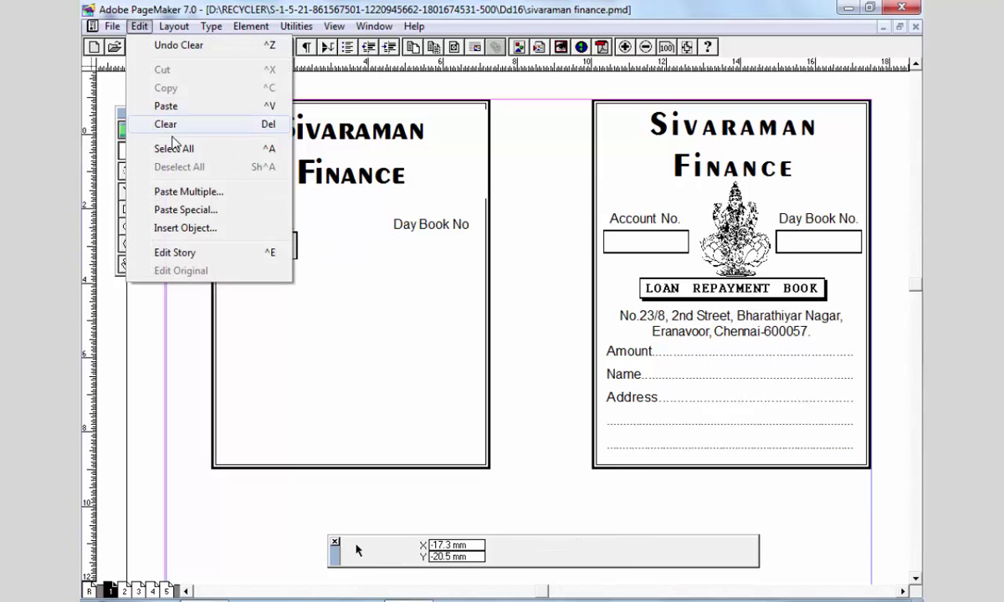
click(189, 192)
key(Tab)
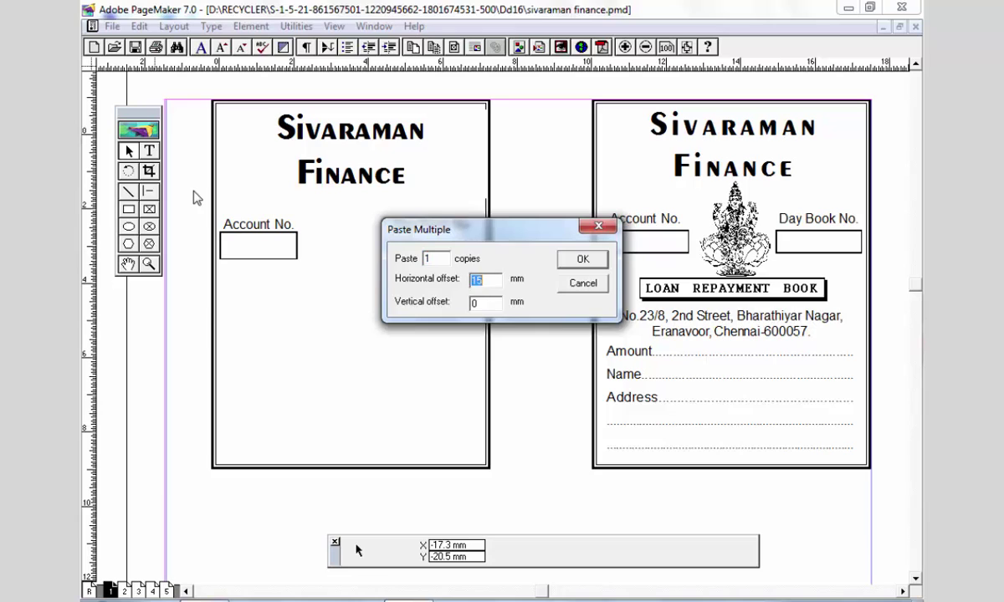
text(60)
key(Return)
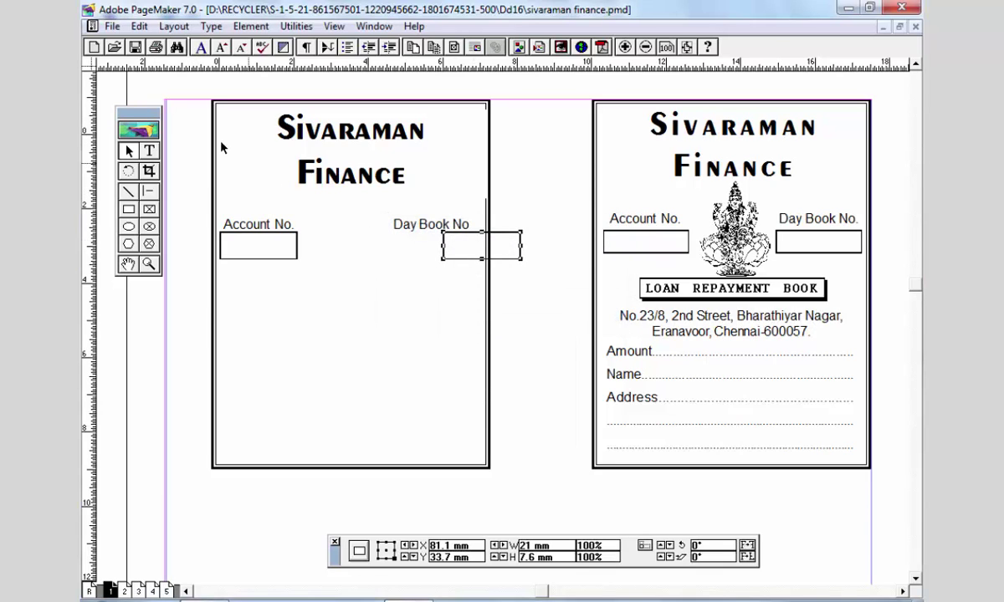
key(Delete)
- Paste the box at a 45 mm horizontal offset and slide it under Day Book No
click(139, 26)
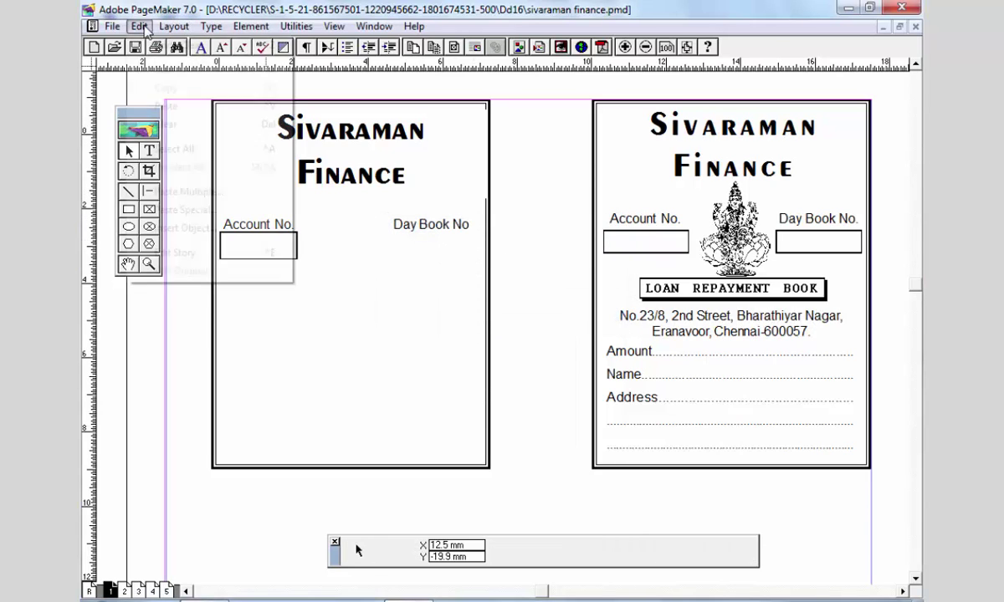
click(189, 192)
text(45)
key(Return)
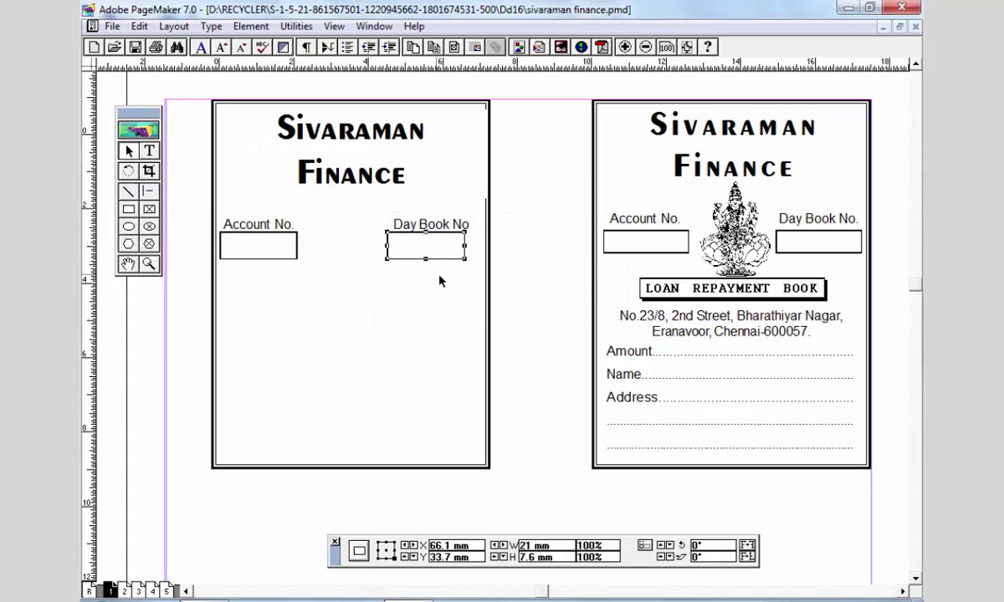
drag(405, 261, 410, 259)
- Check the Day Book No label, then zoom in on the left panel
click(431, 224)
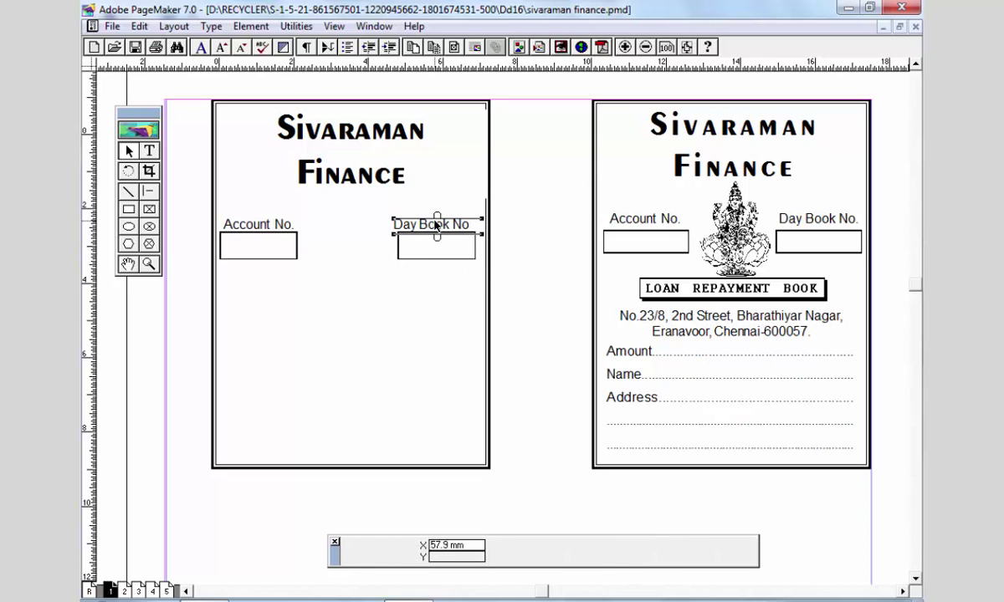
click(235, 275)
click(149, 264)
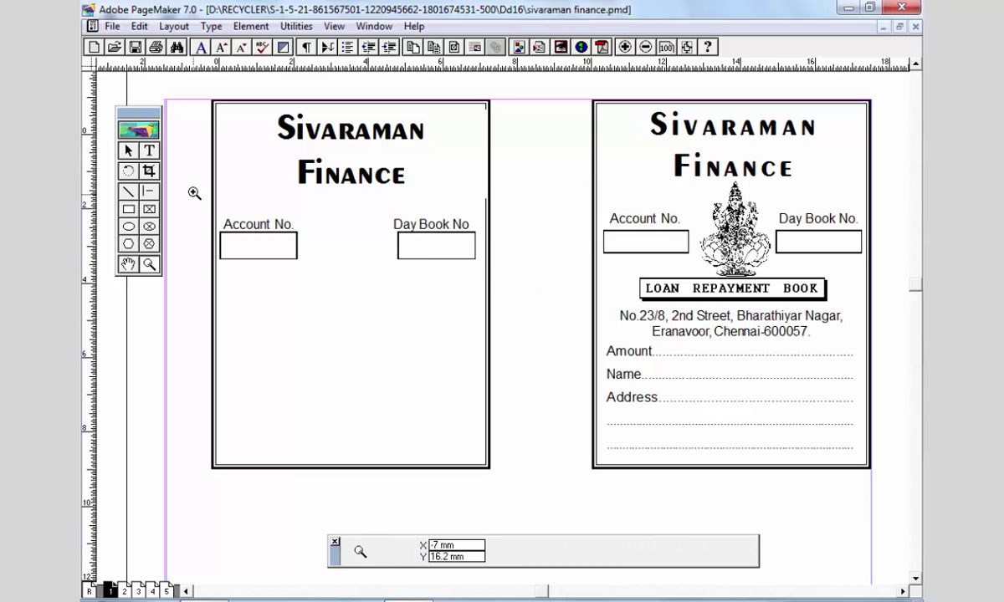
click(502, 265)
- Move the Account No. label above its box and stretch its text block slightly
drag(338, 343, 411, 318)
key(ctrl+0)
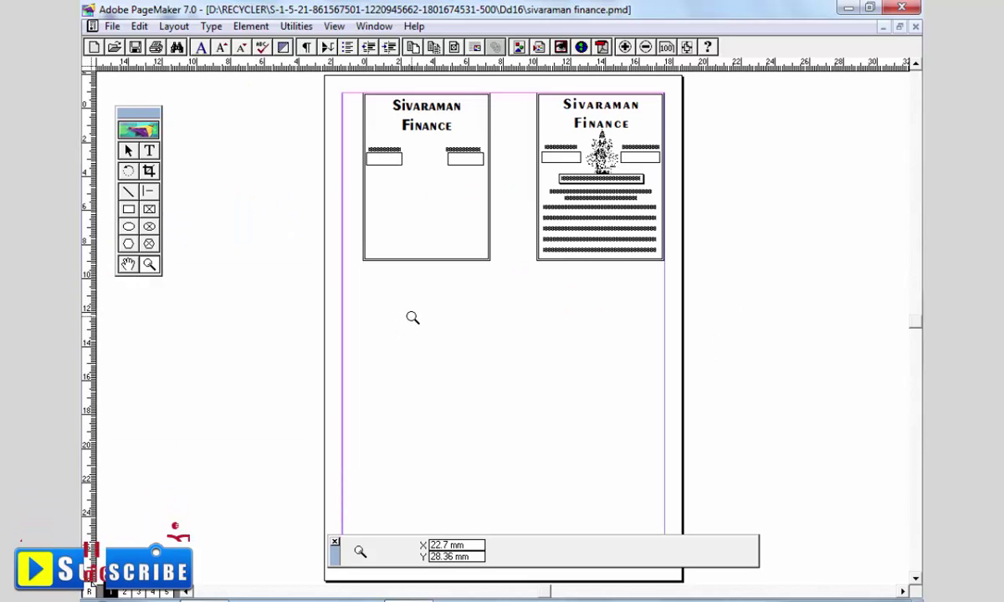
key(shift+F1)
drag(327, 94, 694, 291)
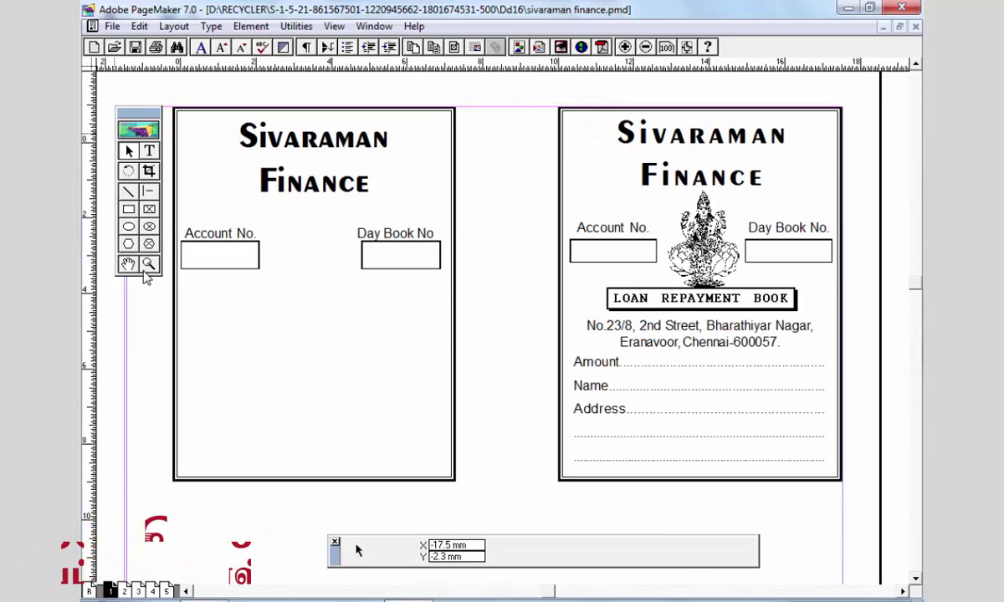
drag(279, 319, 294, 318)
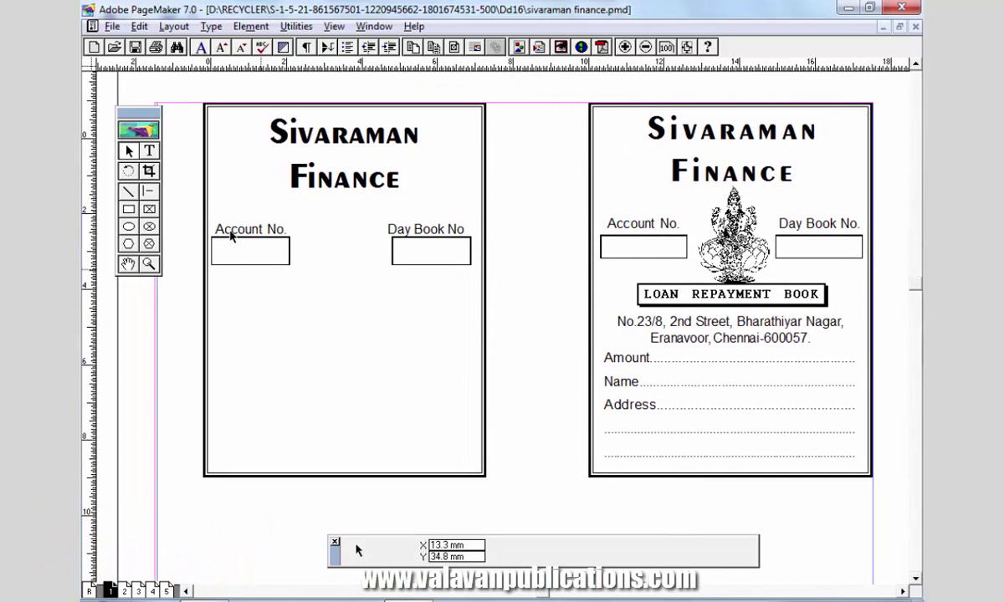
click(230, 230)
key(ctrl+space)
drag(179, 186, 385, 293)
drag(311, 270, 318, 280)
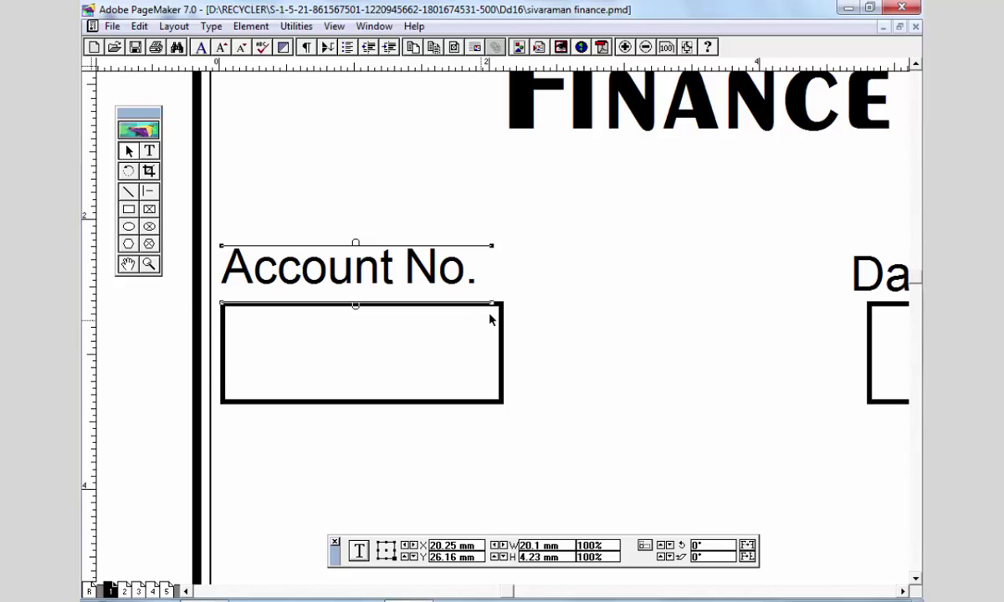
drag(498, 305, 249, 384)
- Move the Day Book No label above its box and narrow its text block
click(402, 333)
mouse_move(393, 314)
mouse_down()
mouse_move(381, 289)
mouse_move(410, 308)
mouse_up()
drag(694, 332, 652, 338)
click(708, 374)
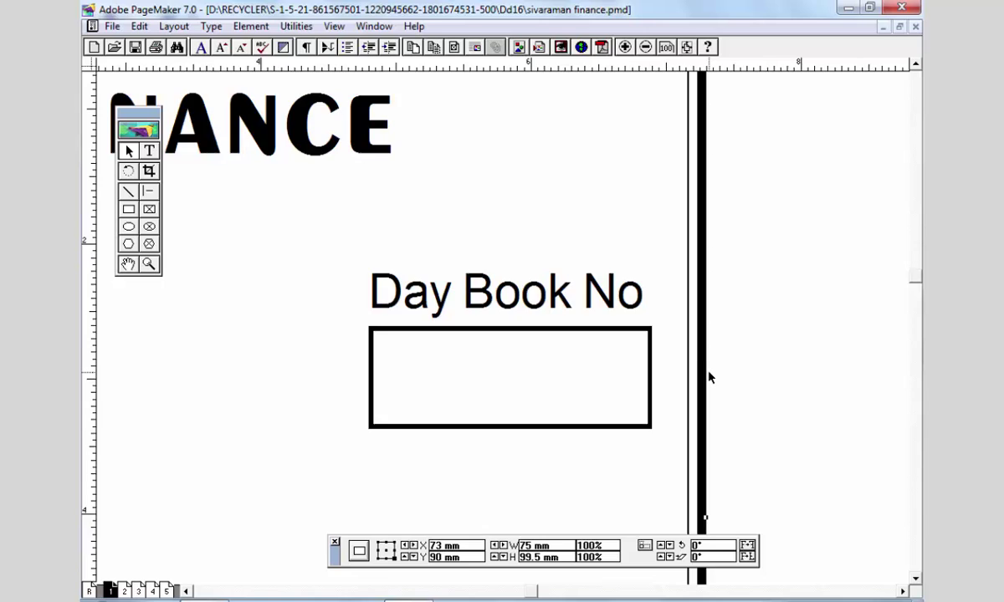
key(ctrl+0)
click(149, 265)
drag(340, 90, 674, 268)
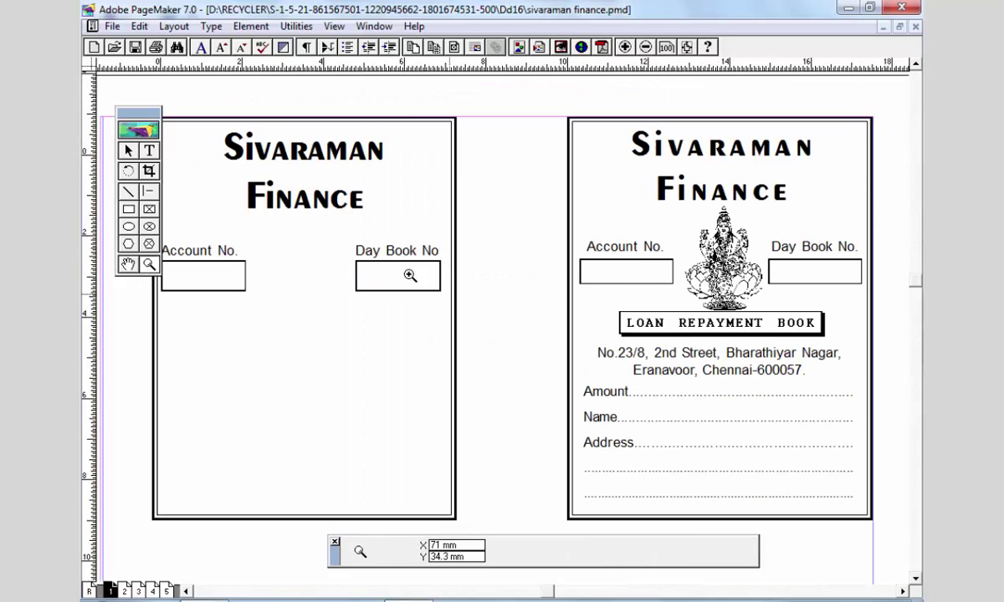
click(128, 151)
drag(370, 347, 398, 348)
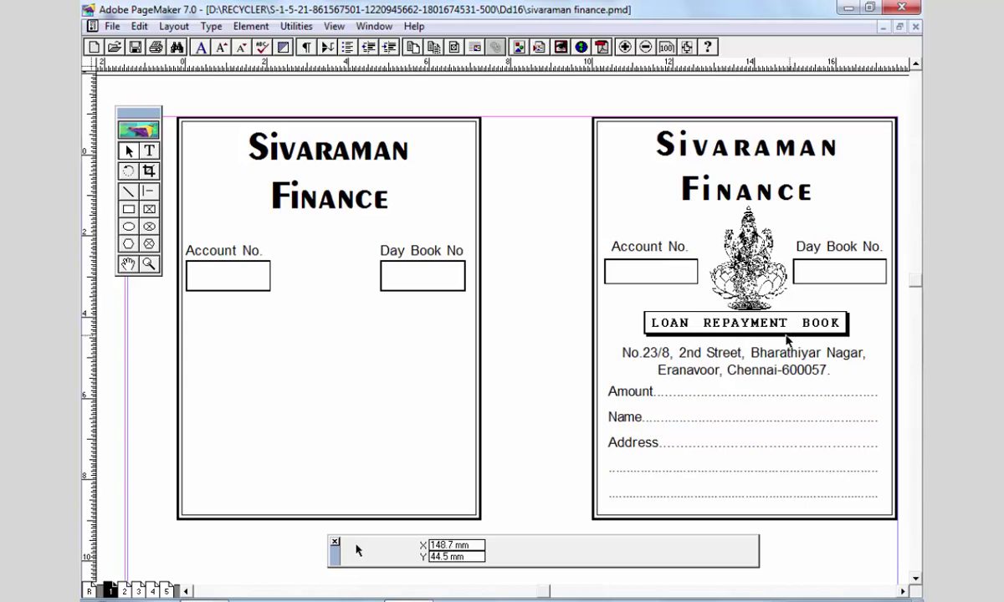
- Draw a wide 61.8 × 9 mm rectangle below the two field boxes on the left panel
click(128, 210)
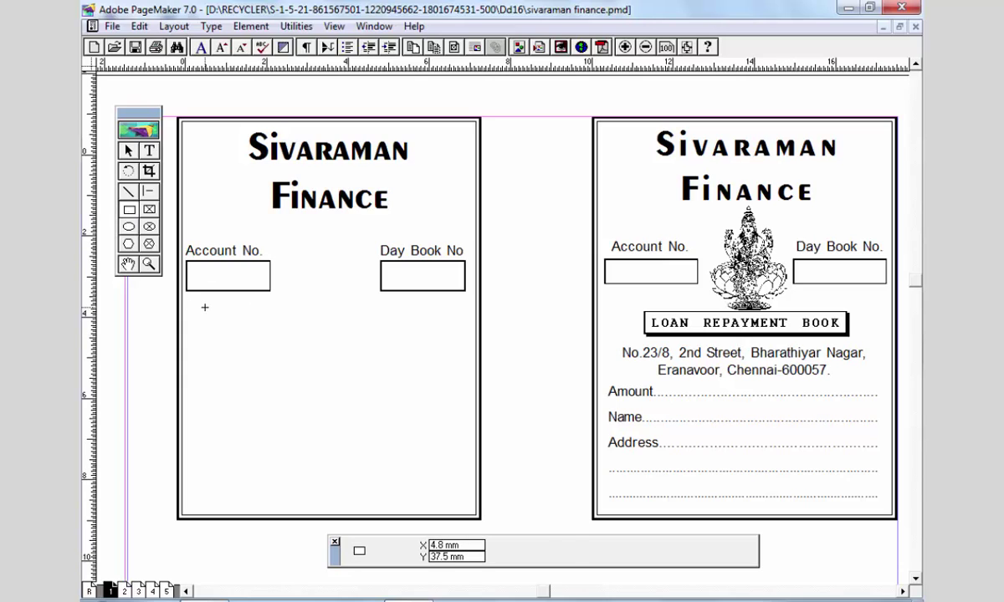
drag(206, 306, 456, 340)
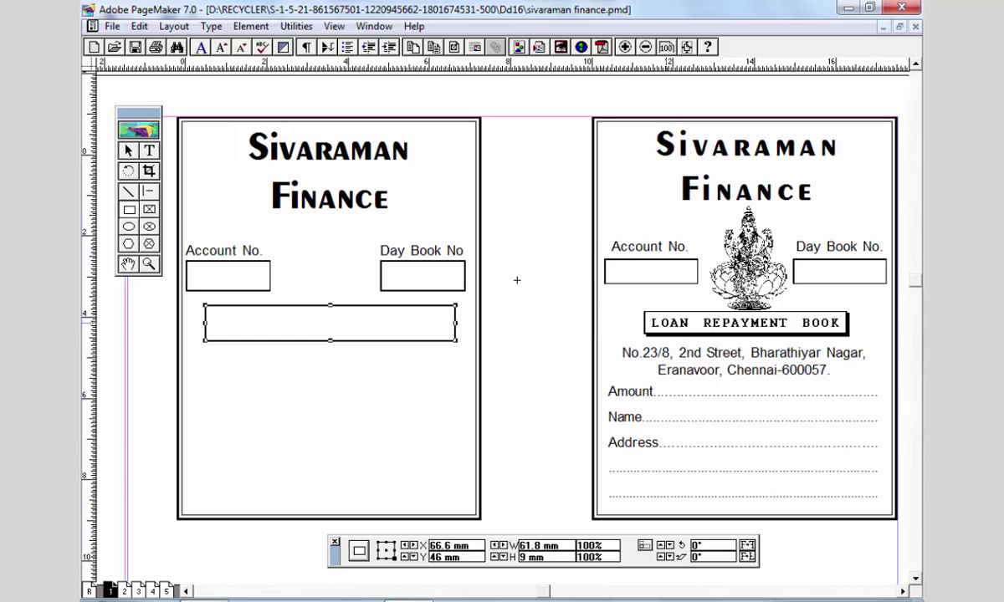
- Nudge the wide box up slightly and paste an offset copy of it
click(128, 151)
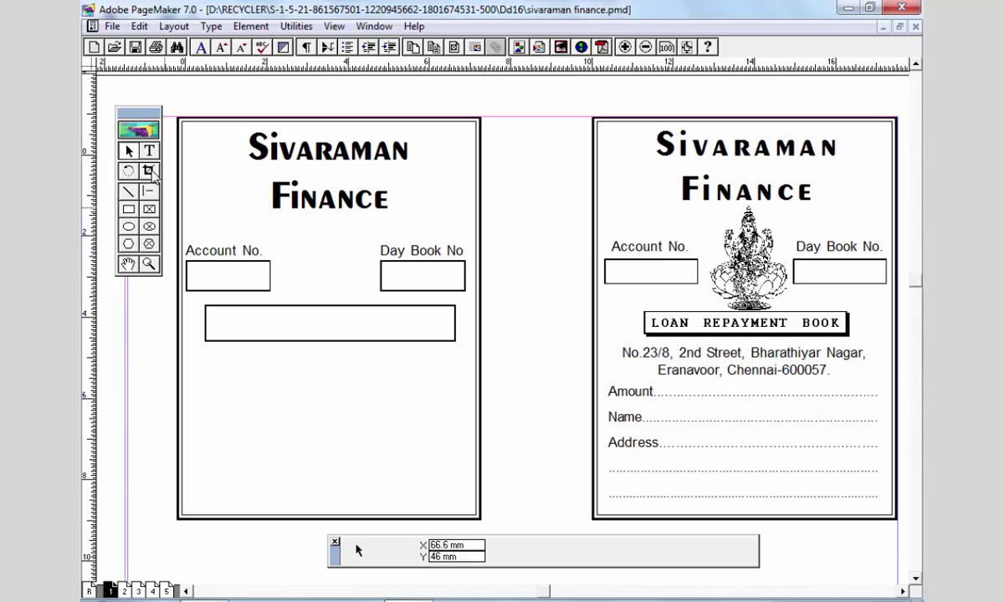
click(273, 312)
drag(272, 307, 272, 305)
click(139, 26)
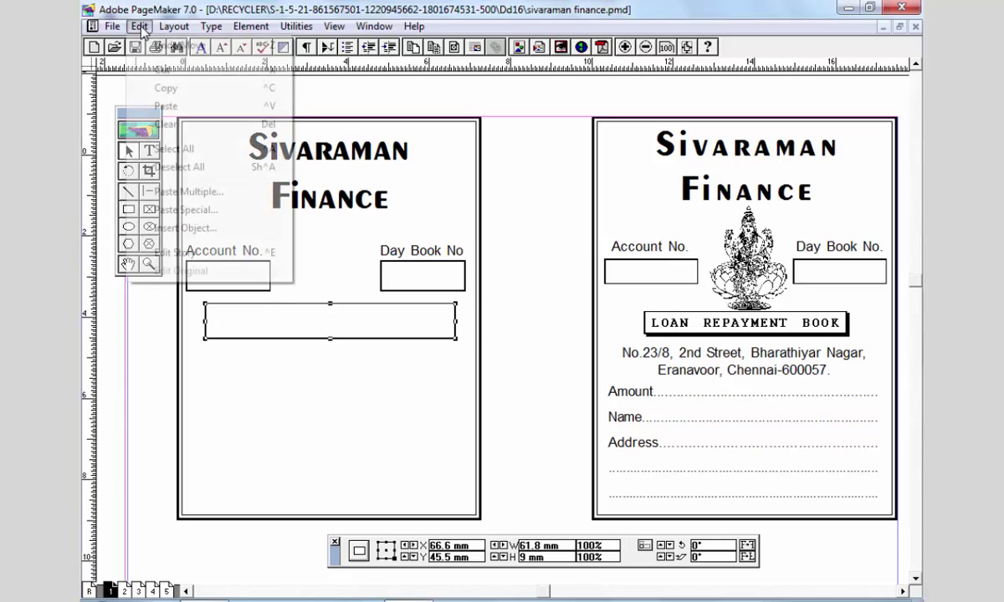
click(163, 88)
click(139, 26)
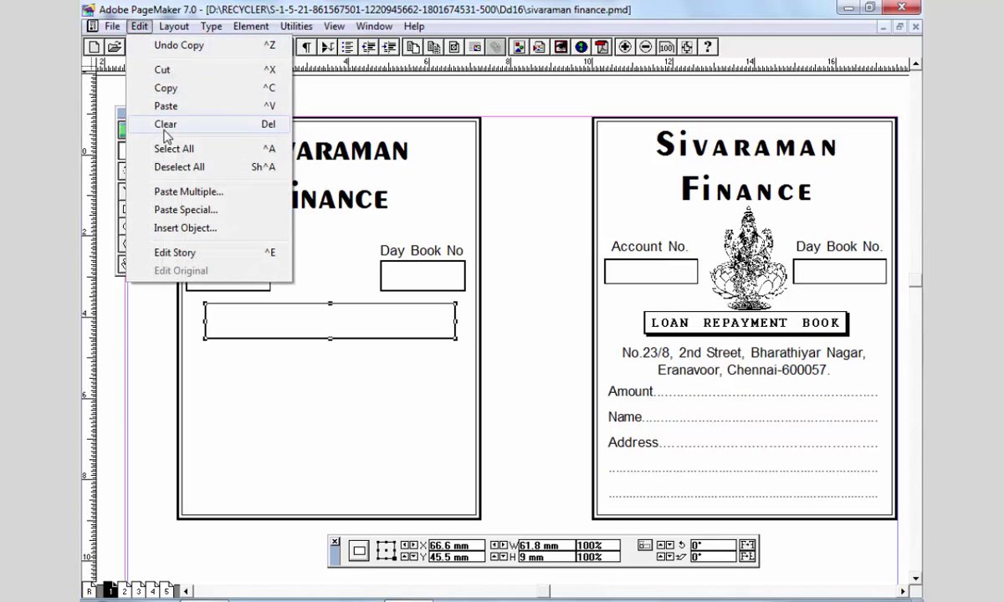
click(165, 107)
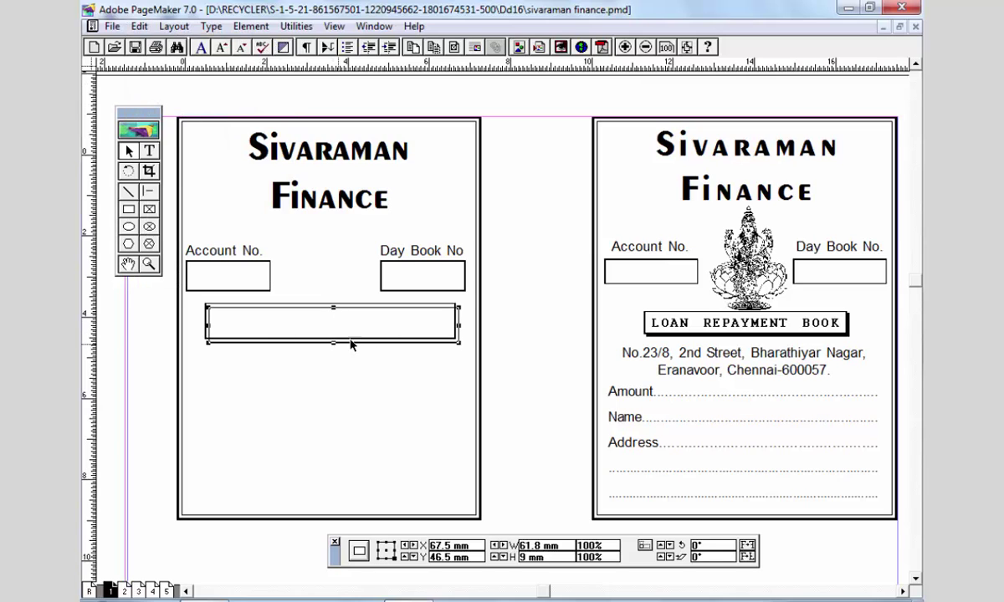
- Fill the copied box black and send it behind the original rectangle
click(374, 26)
click(406, 149)
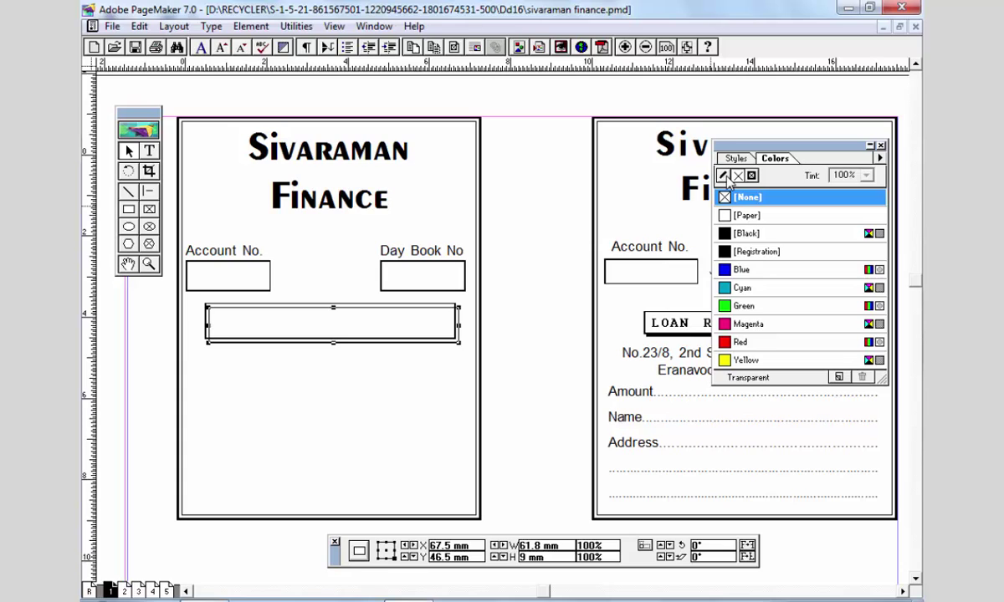
click(752, 176)
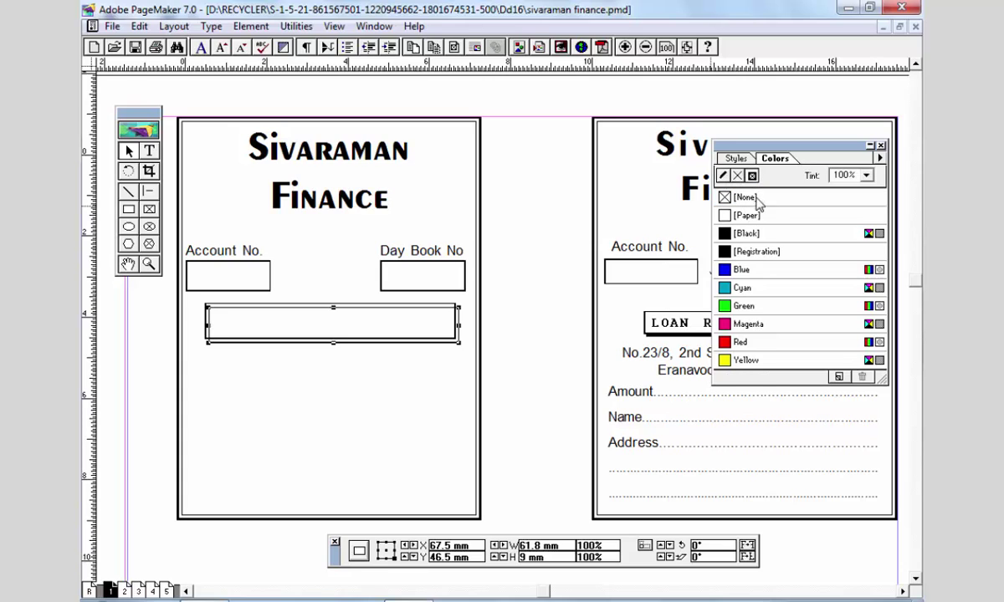
click(747, 233)
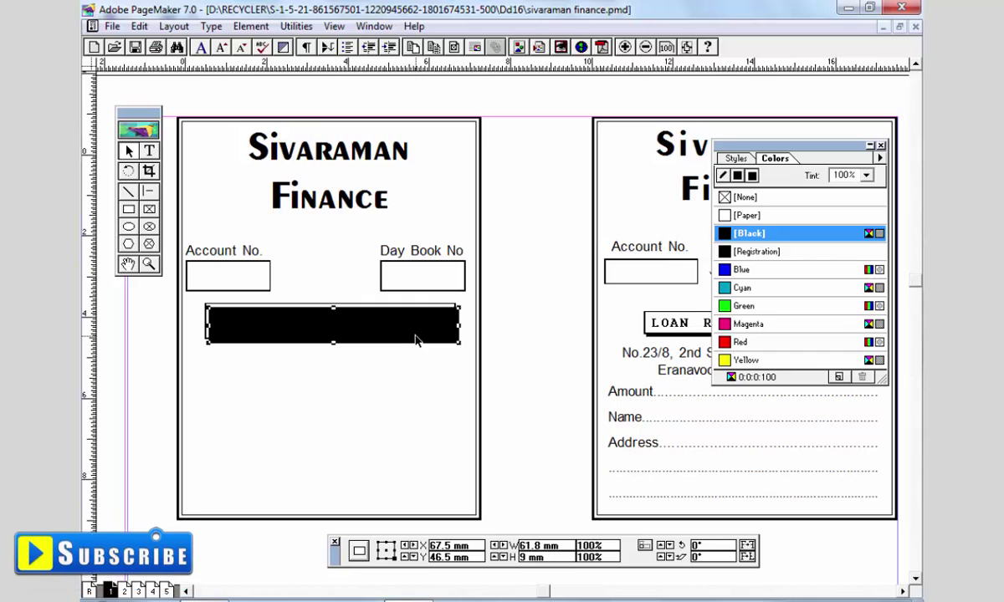
click(251, 26)
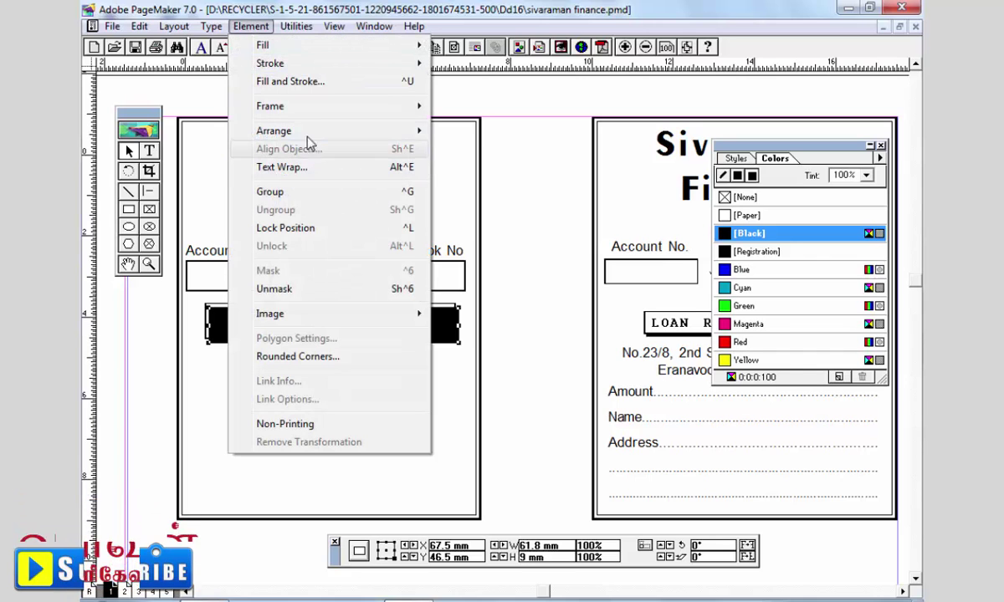
mouse_move(362, 137)
click(508, 184)
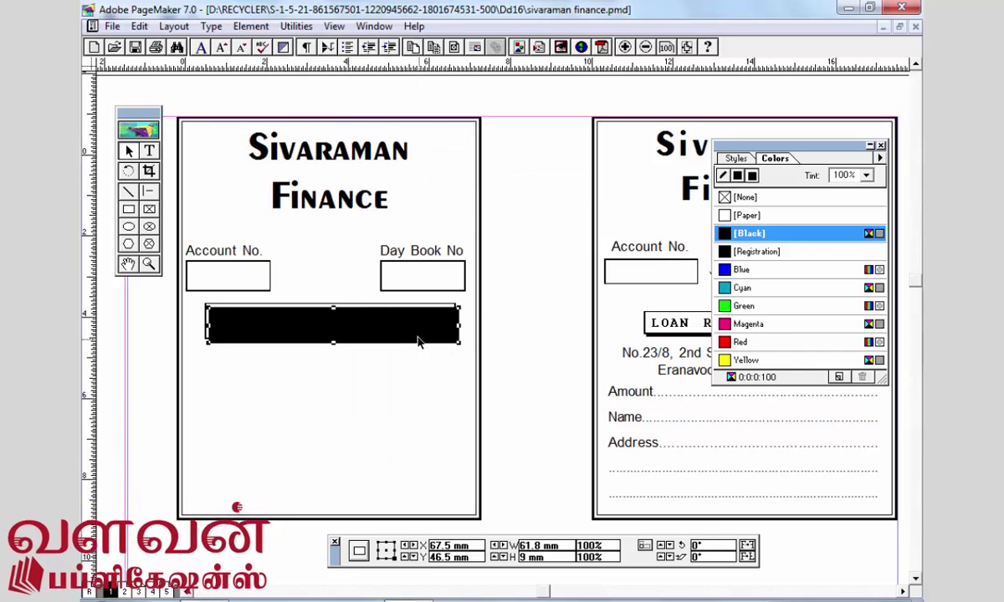
- Fill the front rectangle with [Paper] white so the black copy shows as a shadow
click(440, 304)
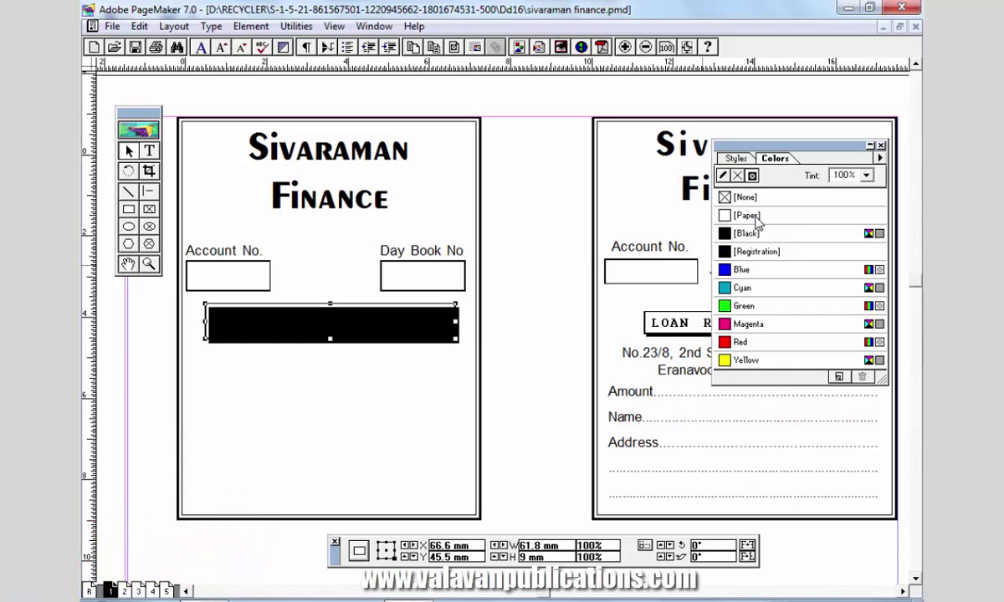
click(738, 177)
click(747, 216)
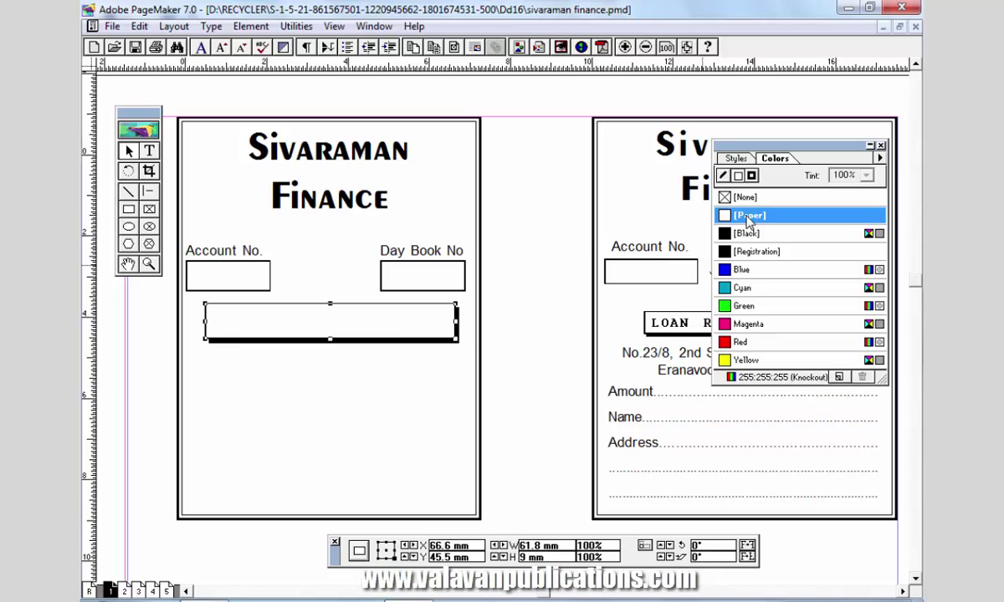
click(490, 345)
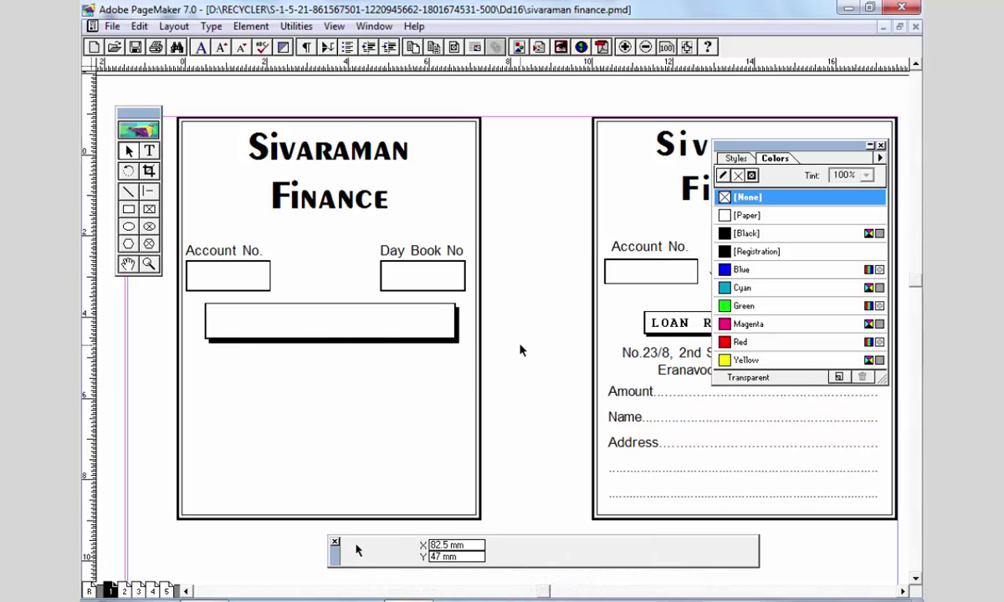
click(881, 146)
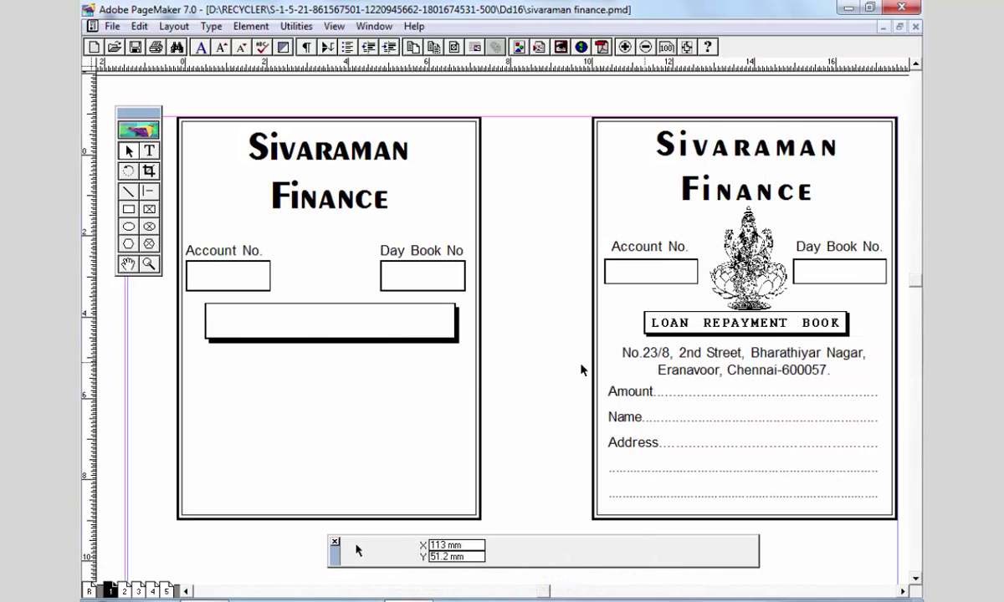
- Duplicate the Account No. label and move the copy into the shadowed box
click(242, 257)
drag(242, 257, 213, 222)
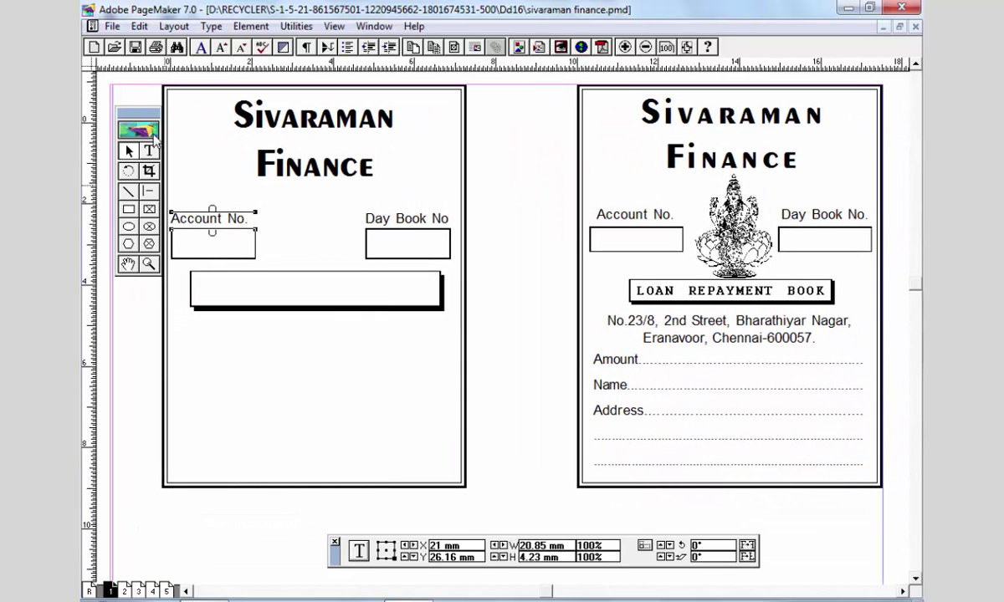
click(138, 27)
click(155, 86)
click(140, 29)
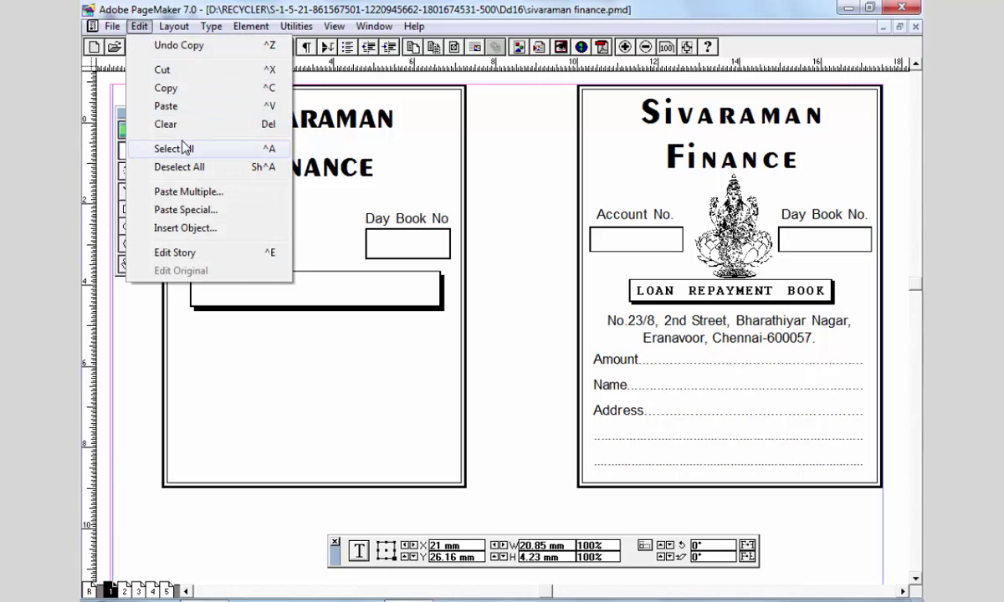
click(167, 107)
drag(219, 225, 439, 315)
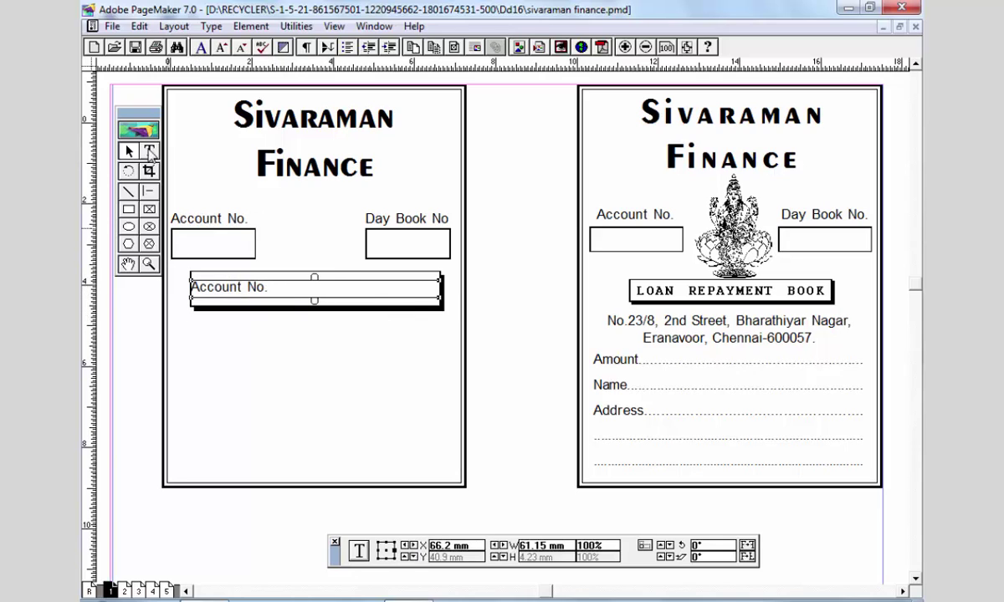
- Centre the label text within the box and make it bold
click(149, 151)
triple_click(248, 289)
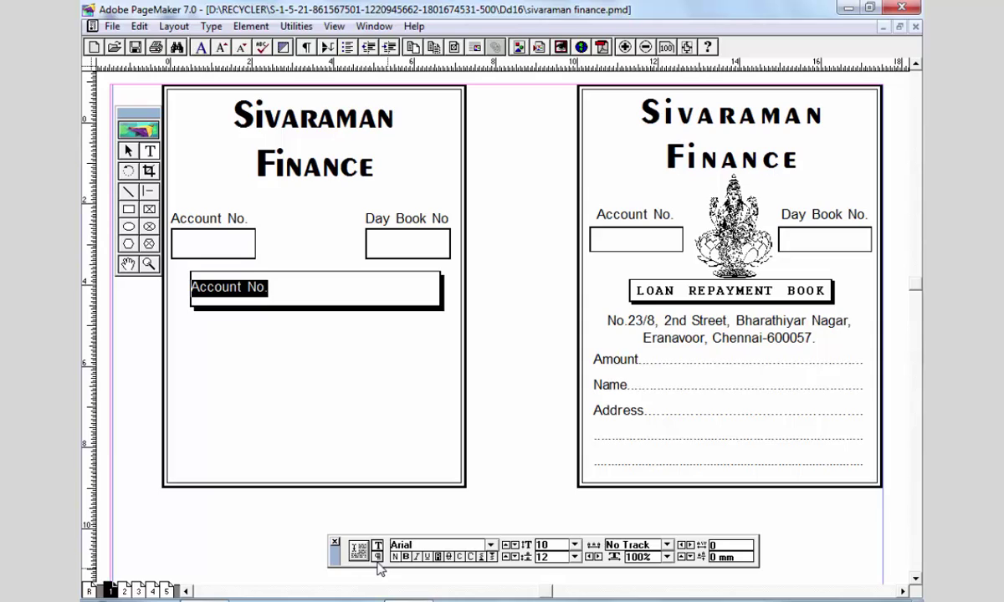
drag(326, 545, 336, 490)
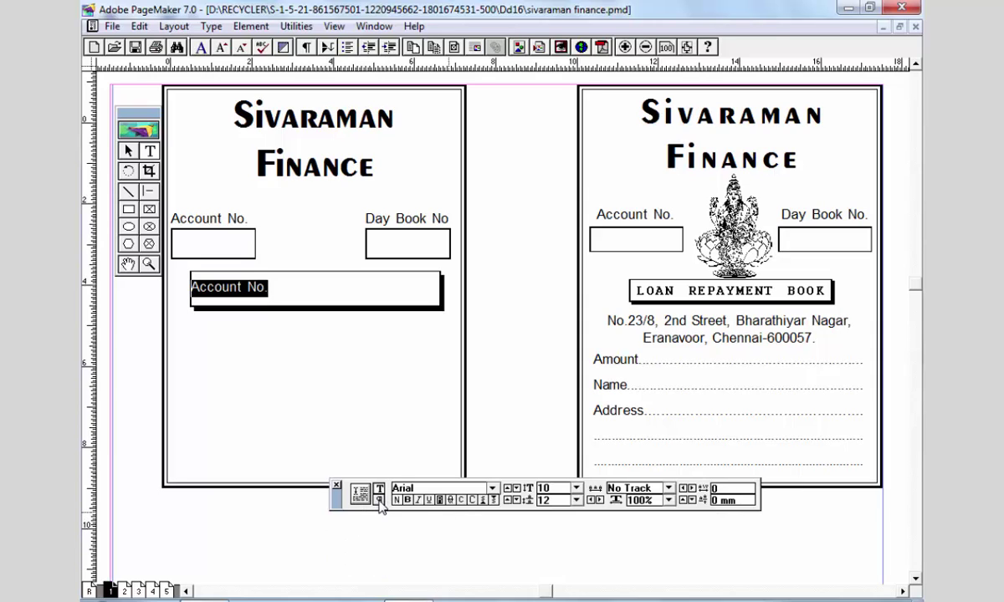
click(379, 500)
click(449, 500)
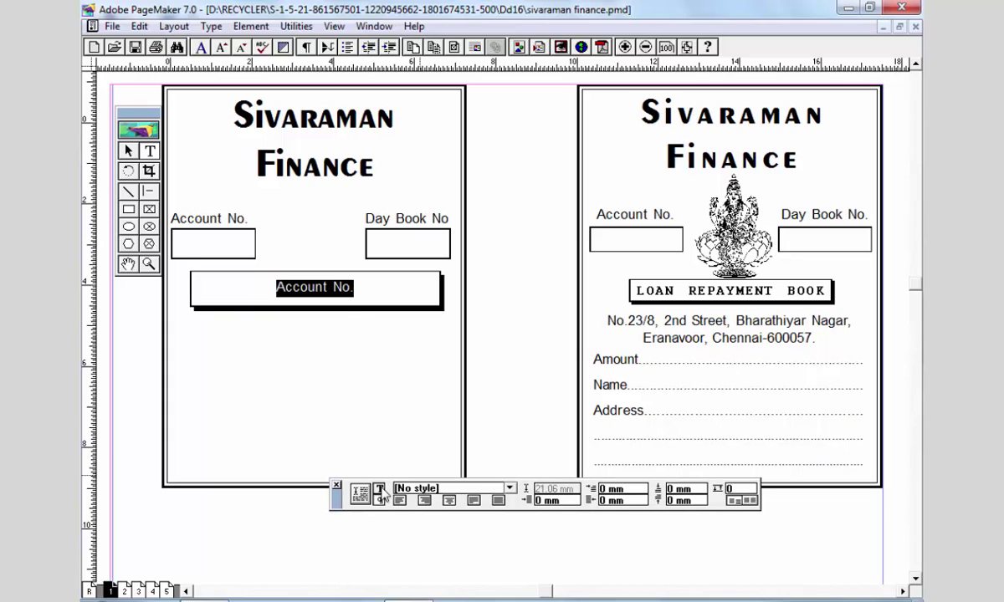
click(379, 489)
click(408, 500)
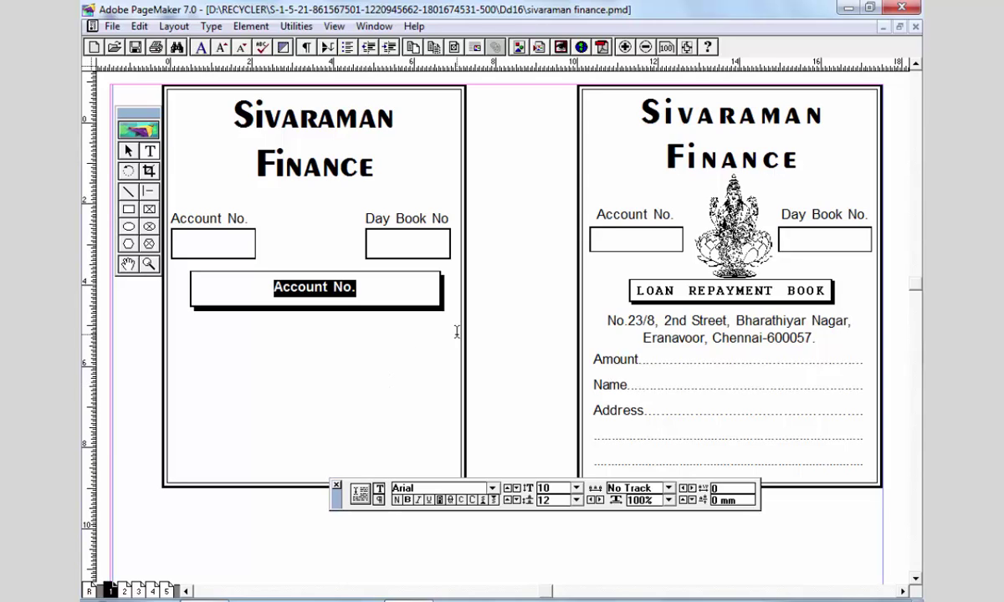
- Replace the label text with 'Loan Repayment Book' and set it to All Caps
text(Loa)
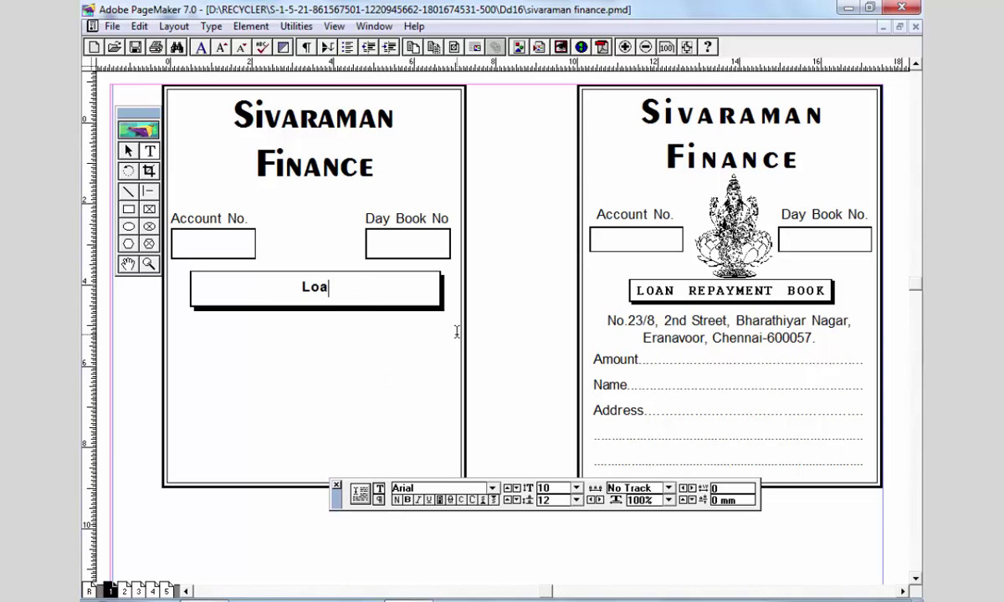
text(n Repayme)
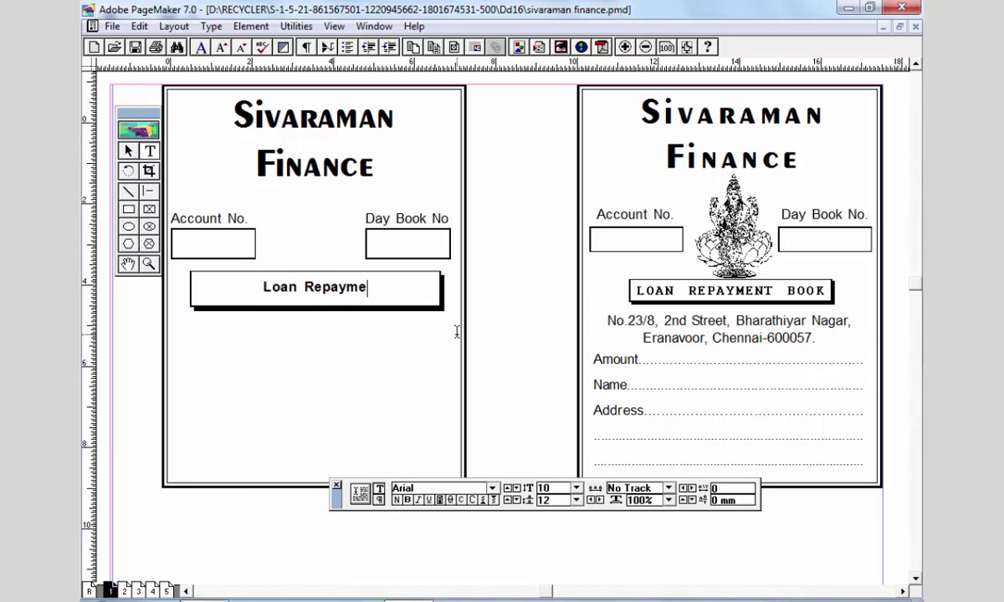
text(nt Book)
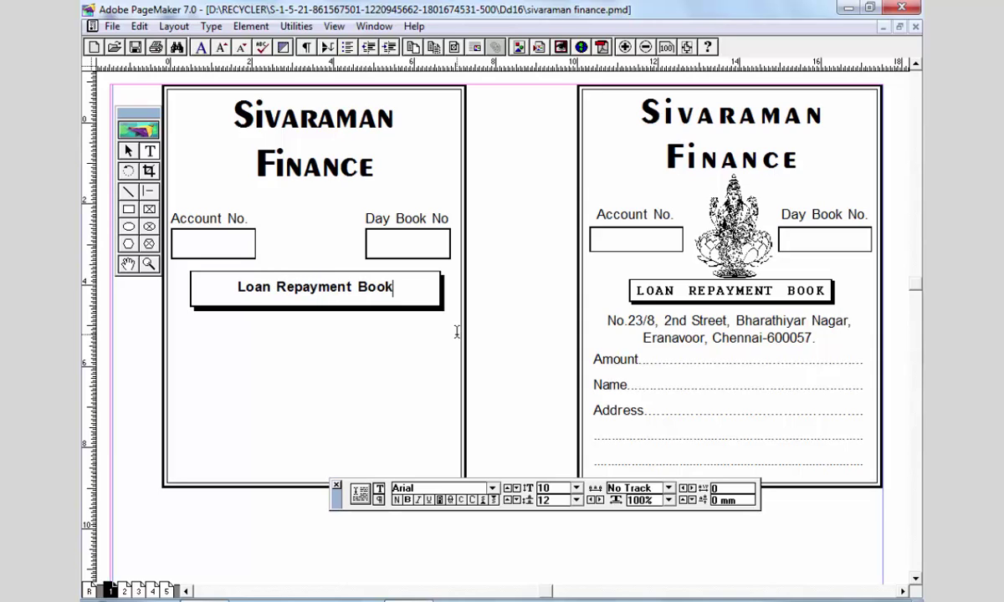
triple_click(368, 287)
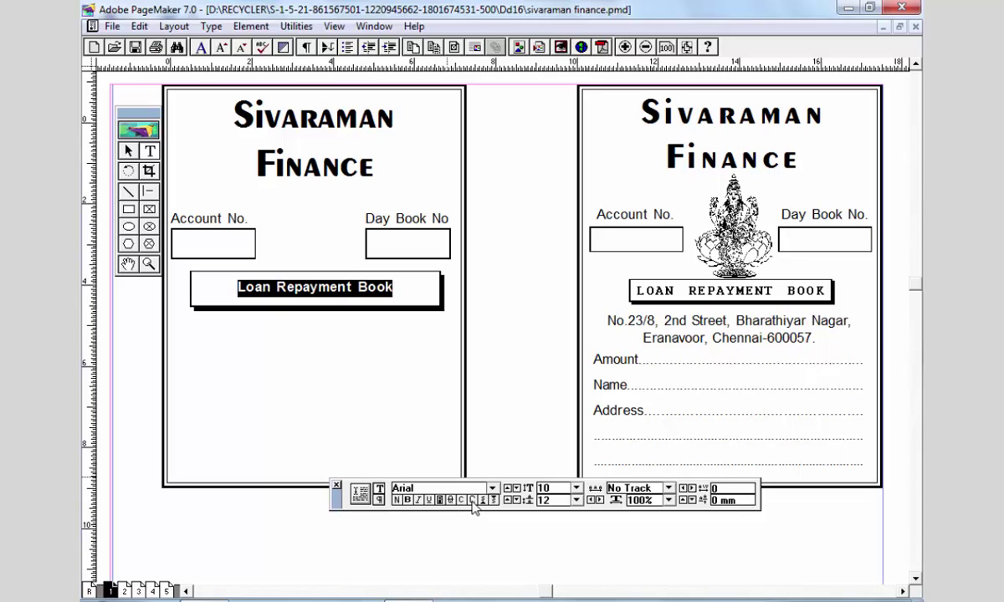
click(471, 500)
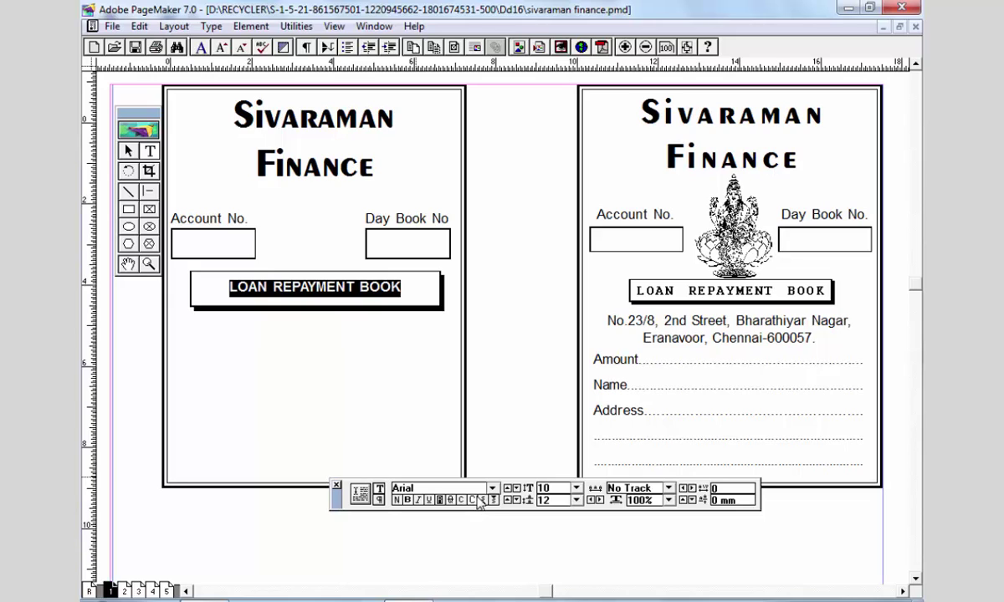
click(556, 488)
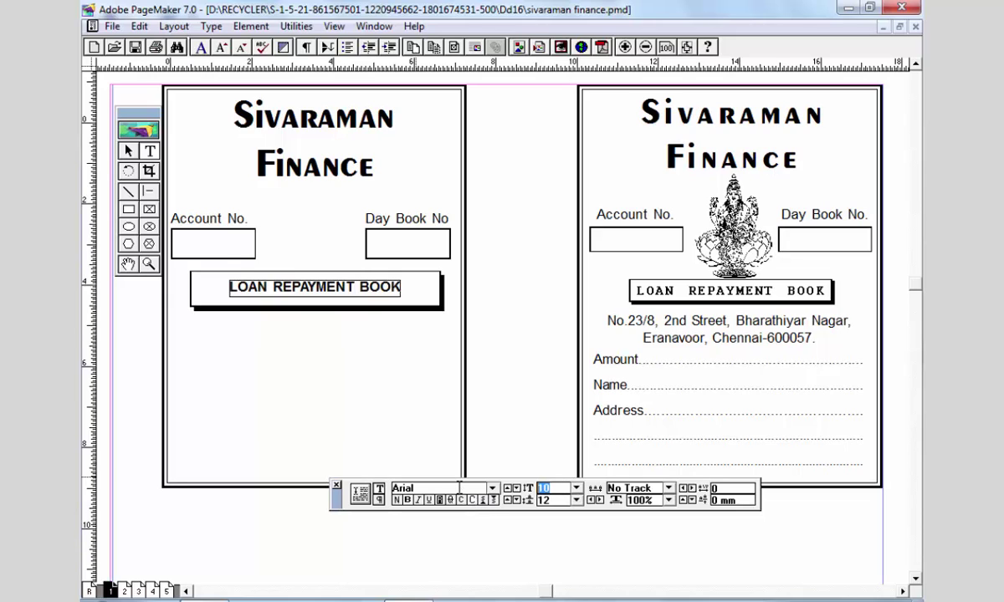
- Set the LOAN REPAYMENT BOOK text to 13 pt, after trying 14 pt first
text(14)
key(Return)
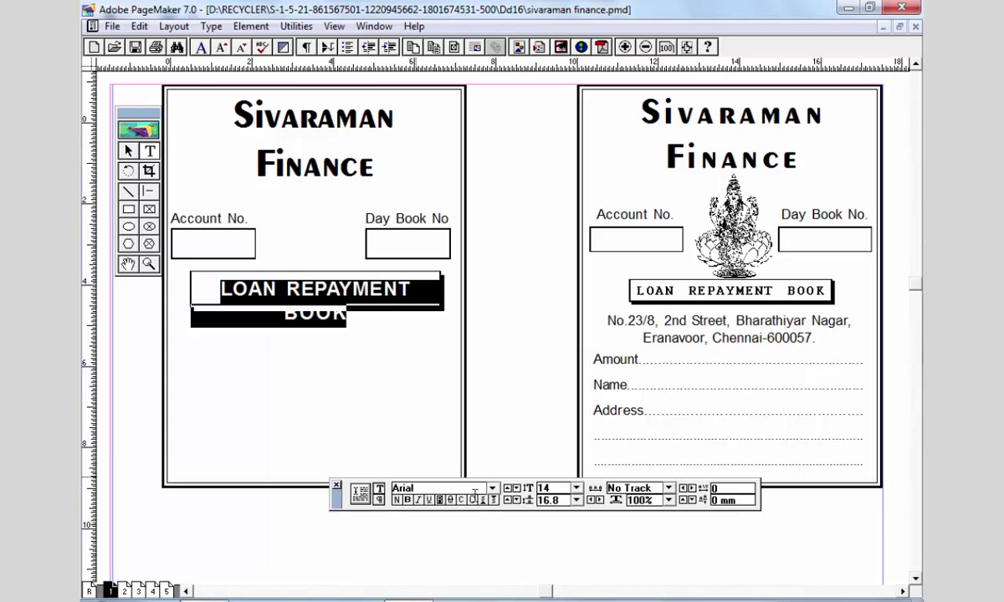
click(556, 489)
text(13)
key(Return)
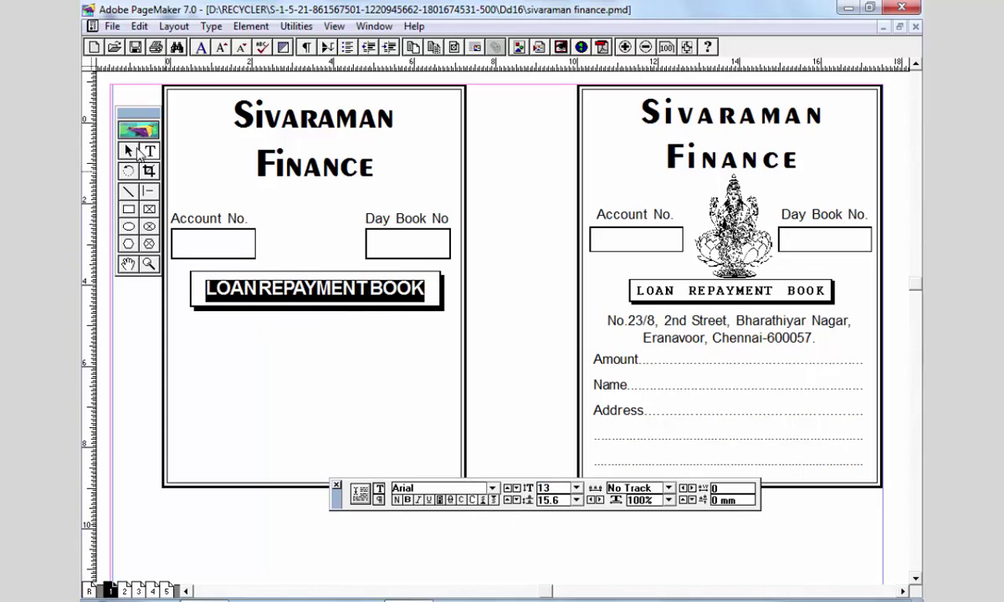
- Select the LOAN REPAYMENT BOOK text block and scroll the view further down the pages
click(128, 151)
click(316, 289)
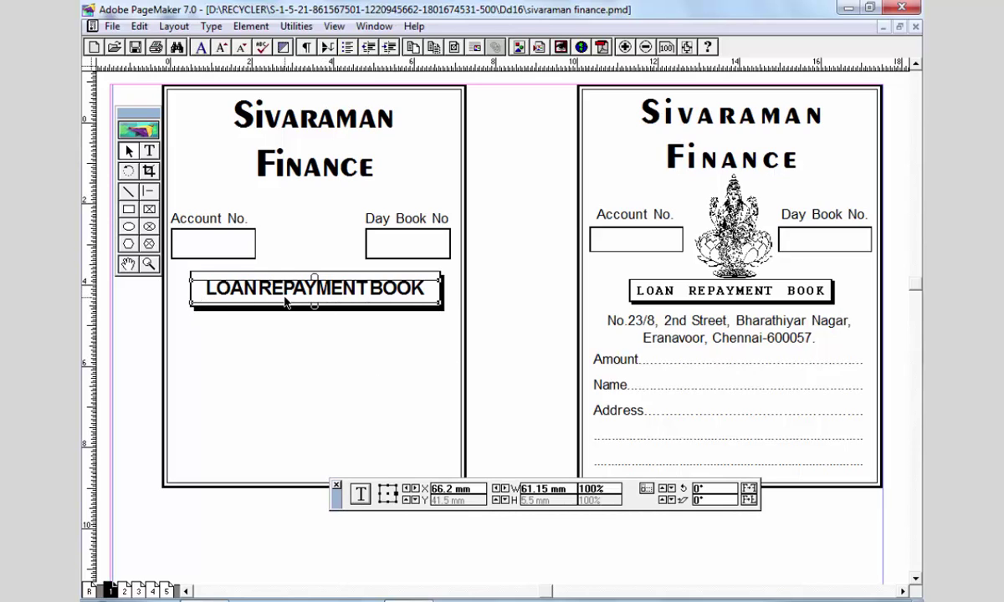
click(149, 152)
click(261, 290)
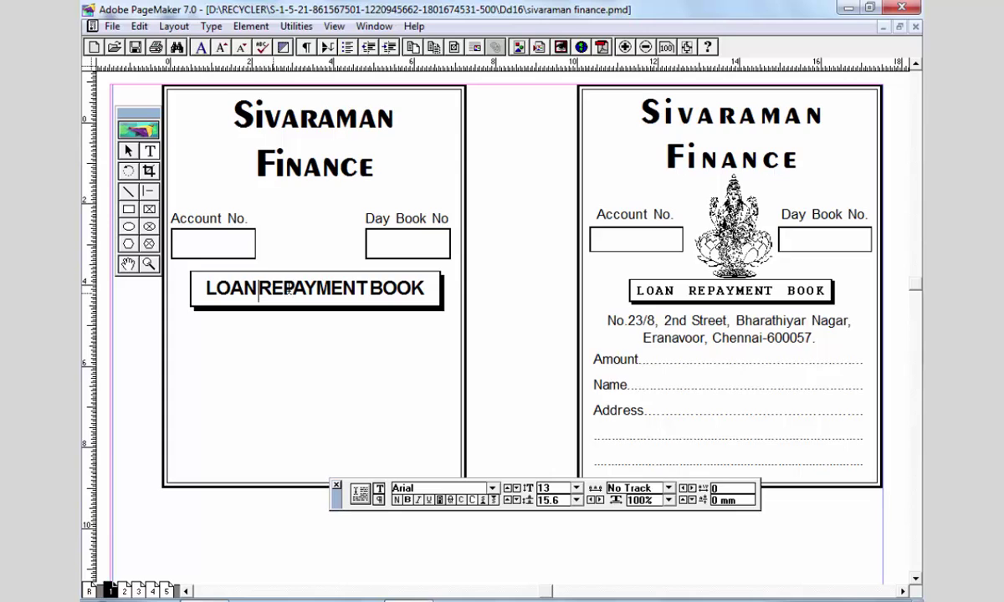
click(128, 151)
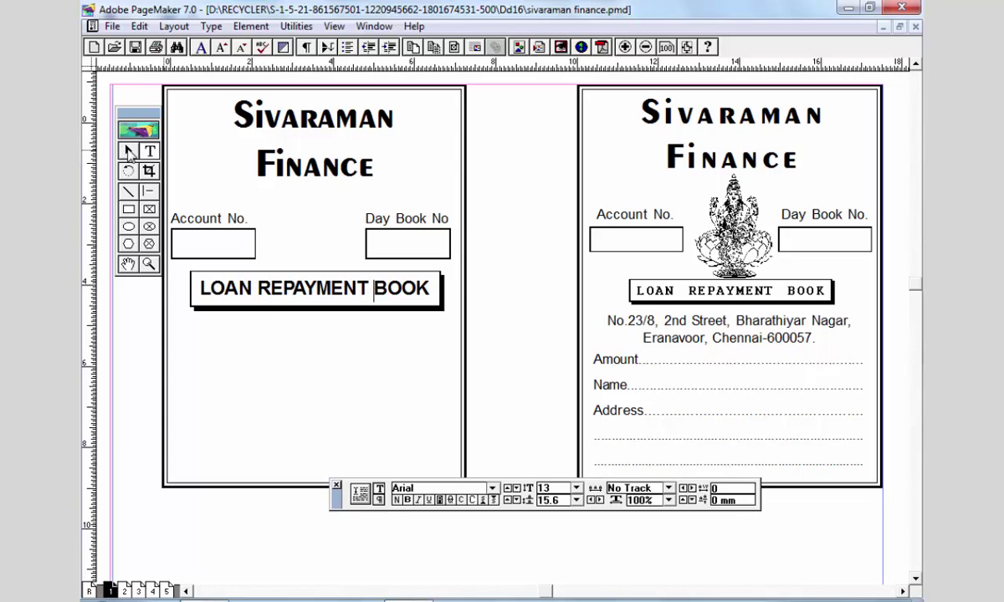
alt+drag(399, 343, 419, 299)
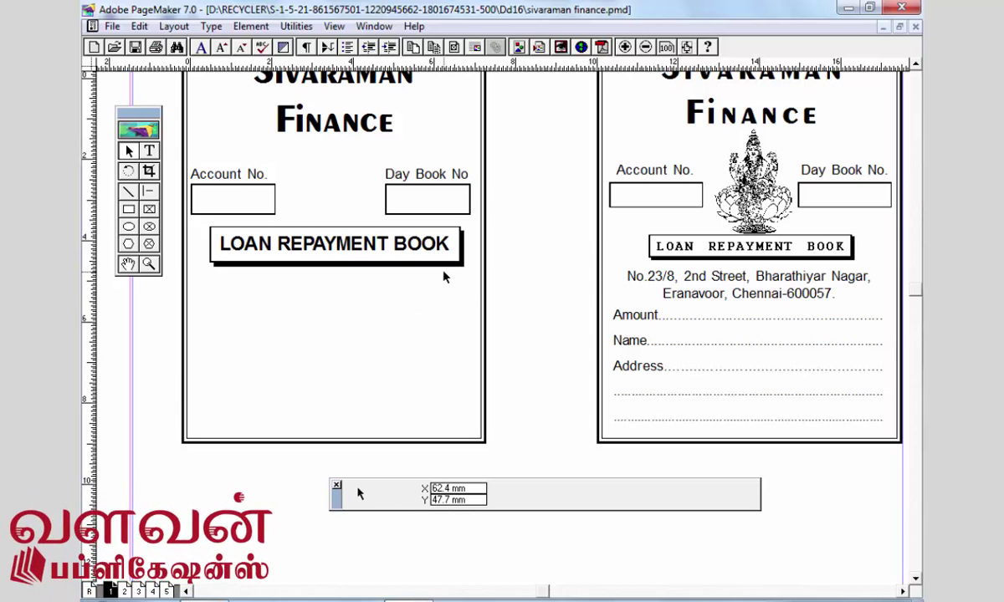
- Paste a copy of the Account No. label below the LOAN REPAYMENT BOOK box and open its paragraph options
click(231, 173)
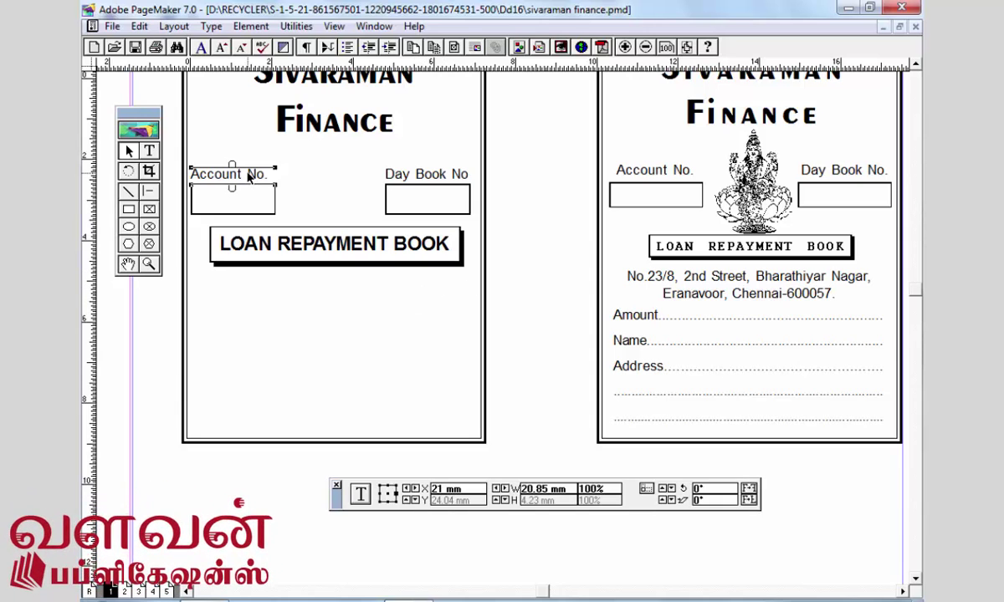
click(139, 25)
click(164, 88)
click(138, 26)
click(172, 108)
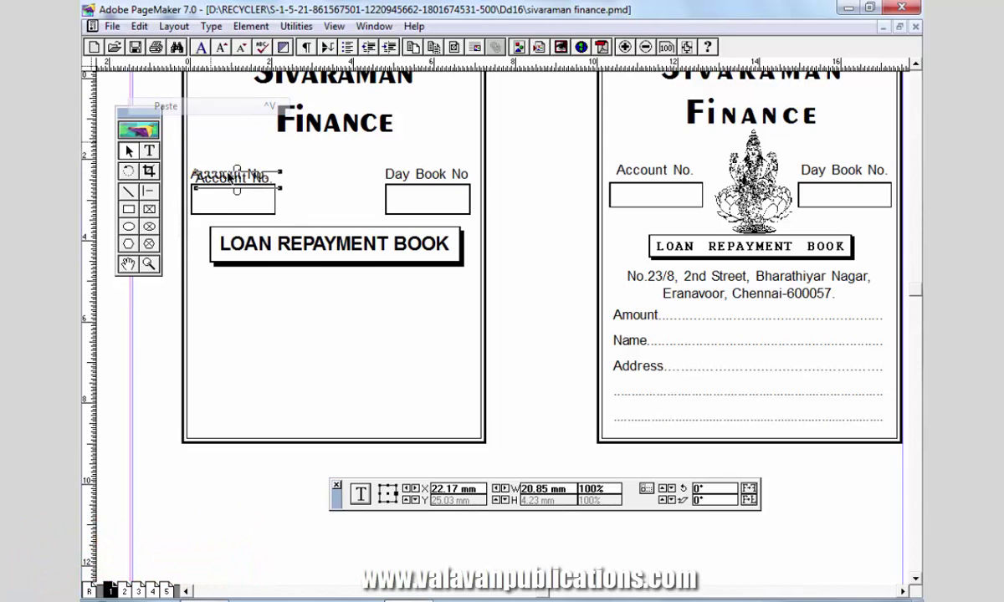
drag(236, 191, 479, 291)
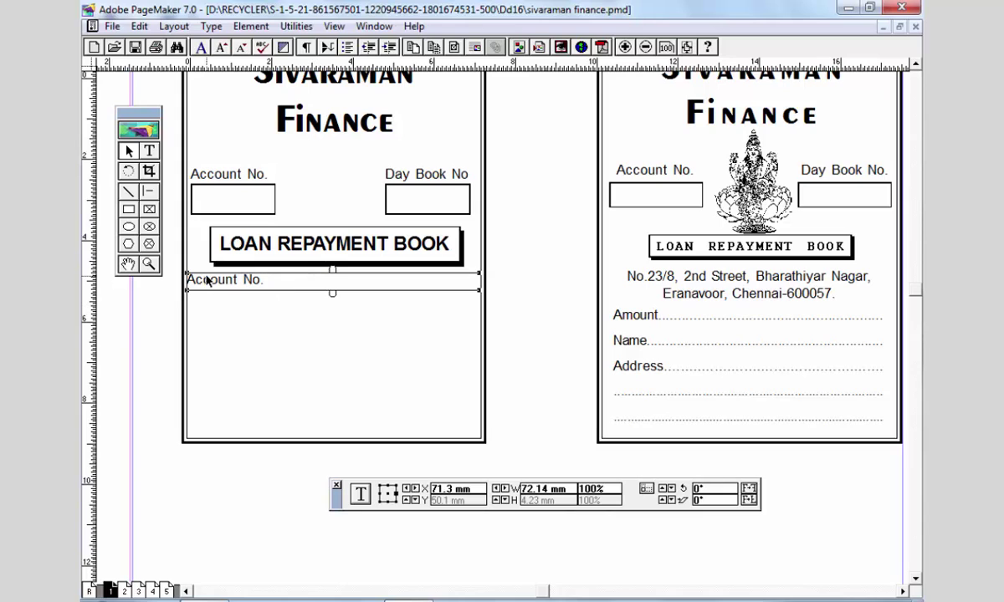
click(149, 151)
click(188, 281)
click(380, 501)
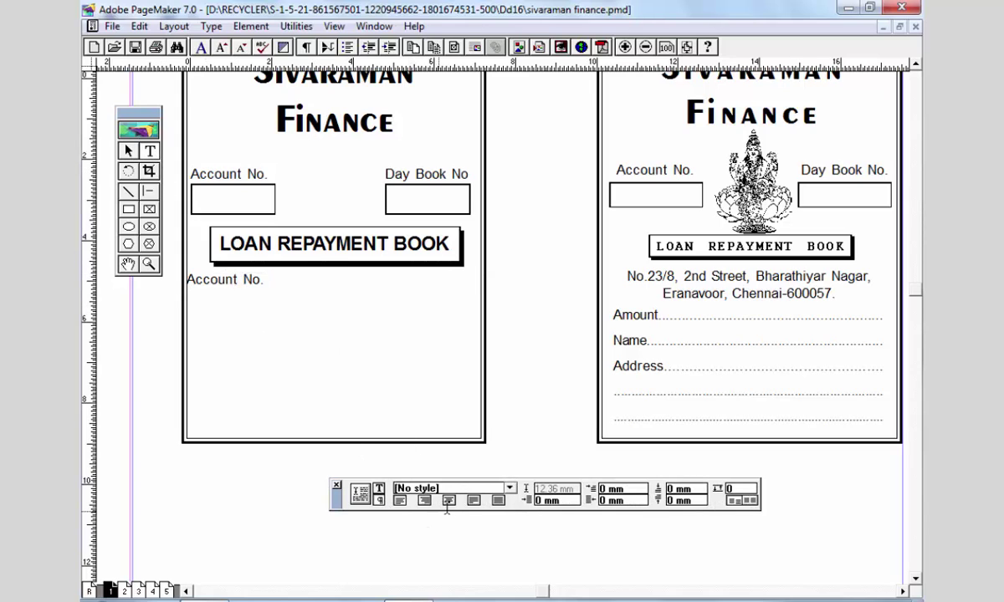
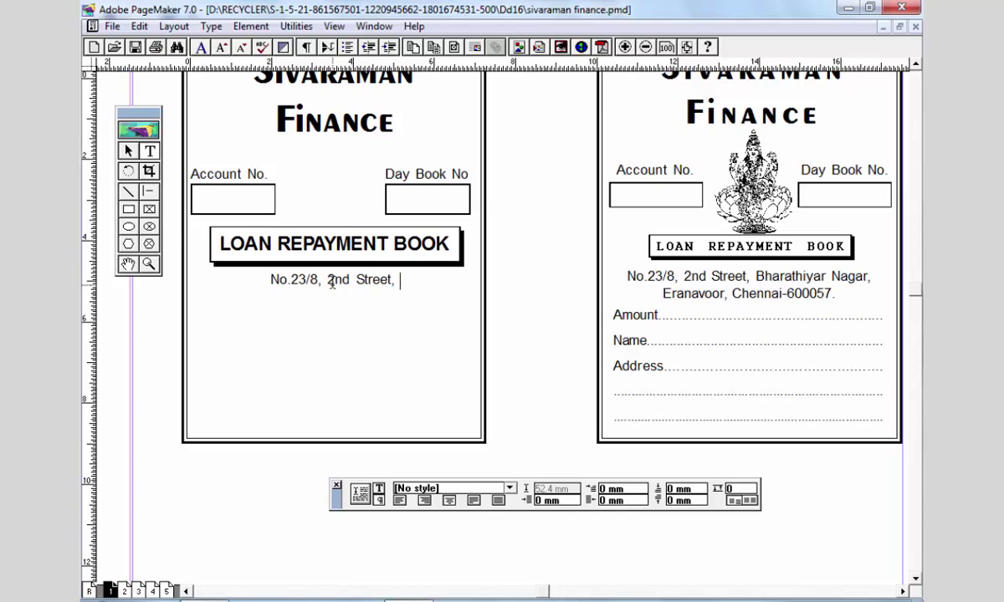
- Complete the address with 'Bharathiyar Nagar,' and a second line 'Eranavoor, Chennai - 600057.'
text(iyar Nagar,)
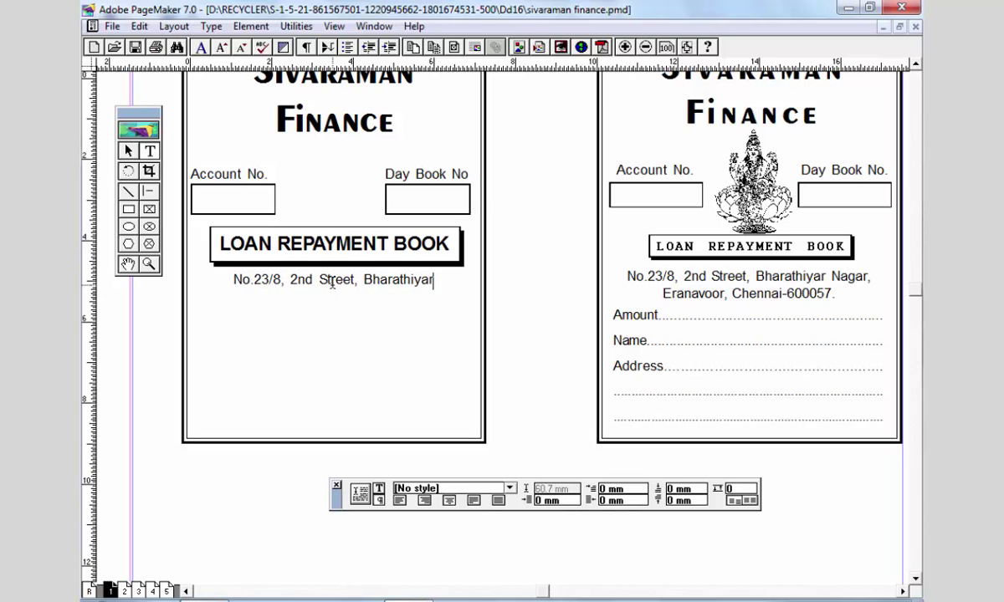
key(Return)
text(Er)
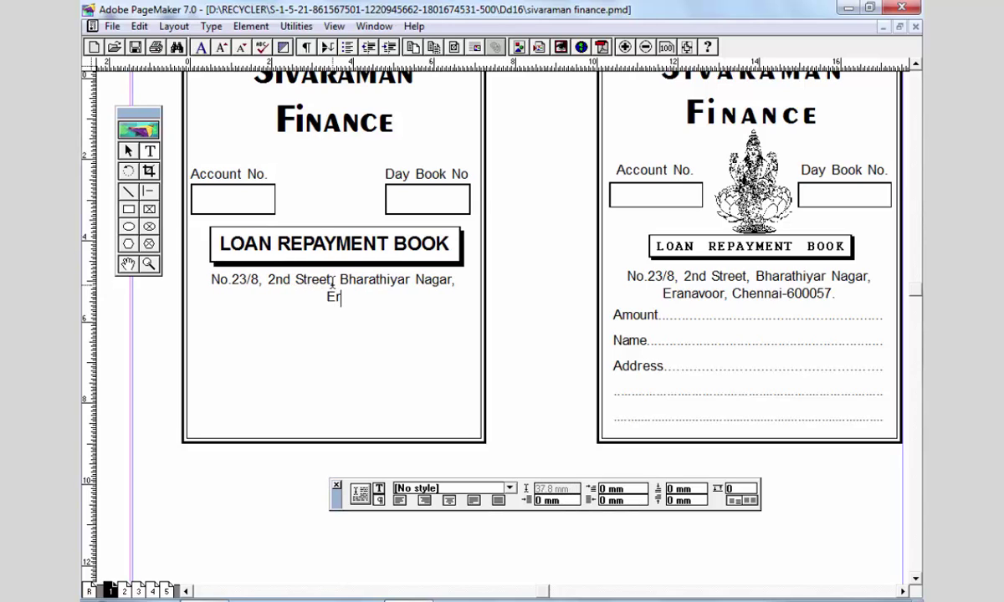
text(anavoor, C)
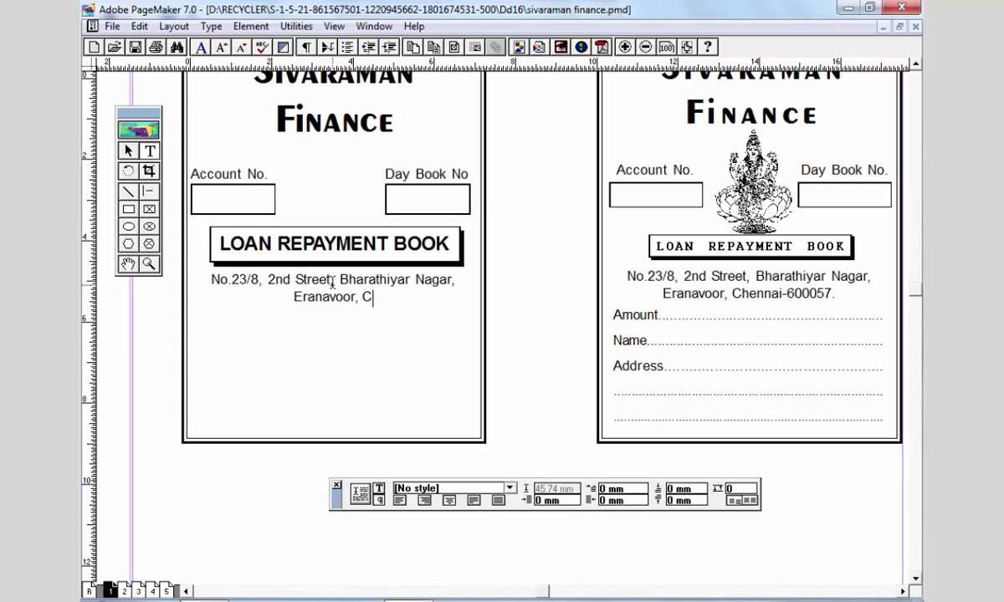
text(hennai - 60)
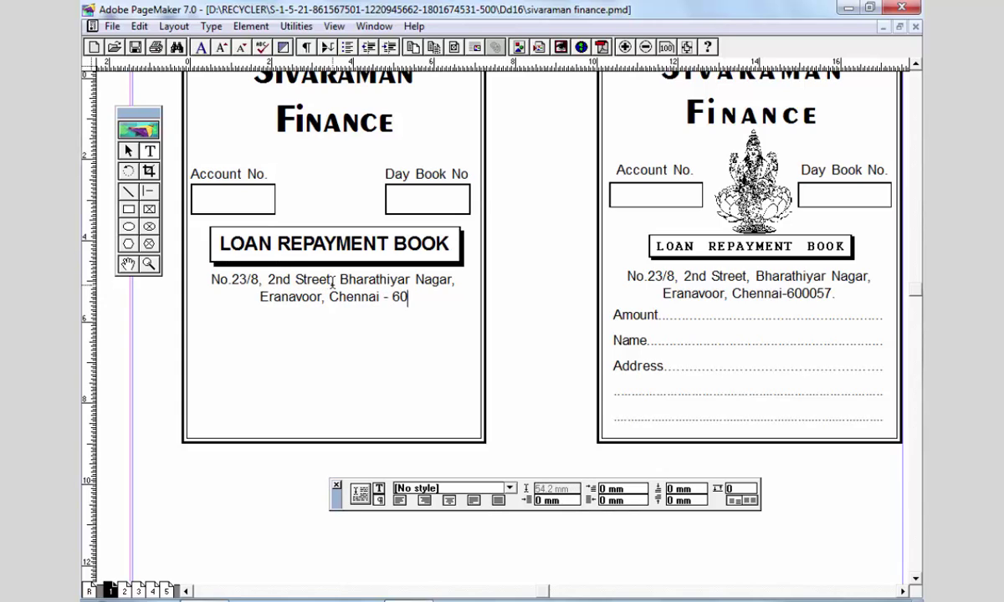
text(0057.)
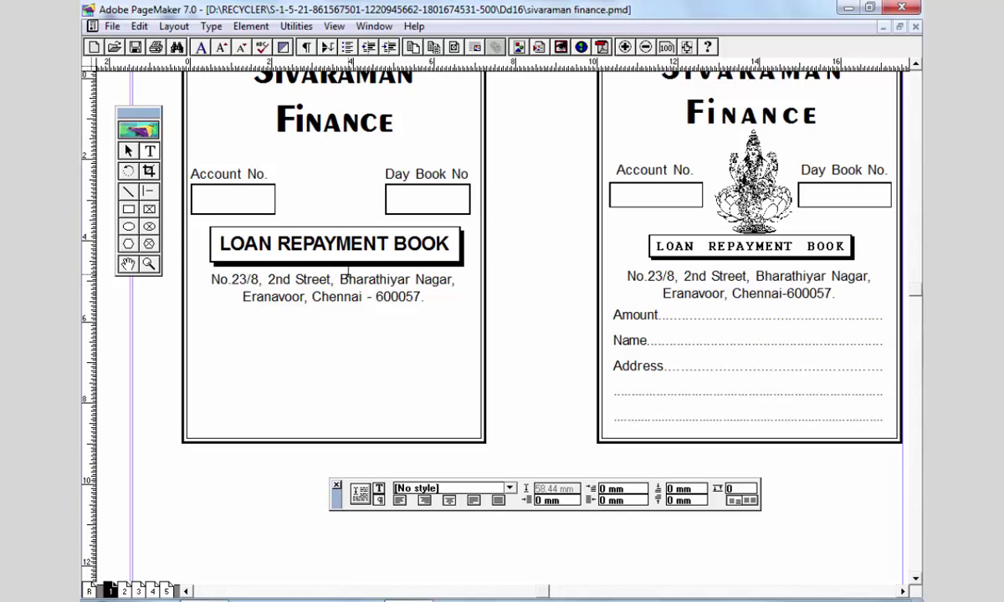
click(128, 151)
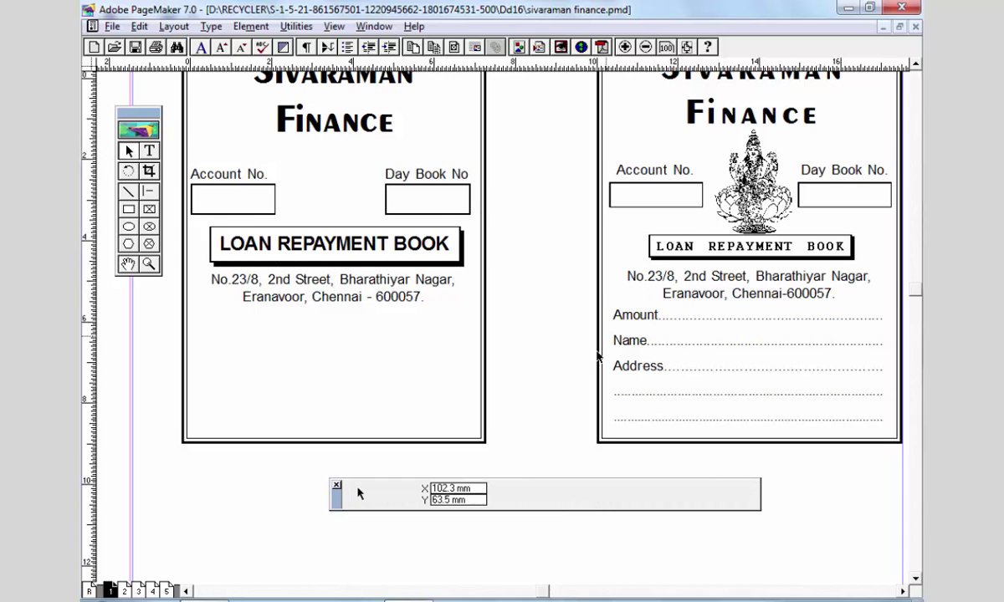
- Select the right page's Amount/Name/Address block, undo its accidental move, and nudge the view
scroll(511, 307, up, 2)
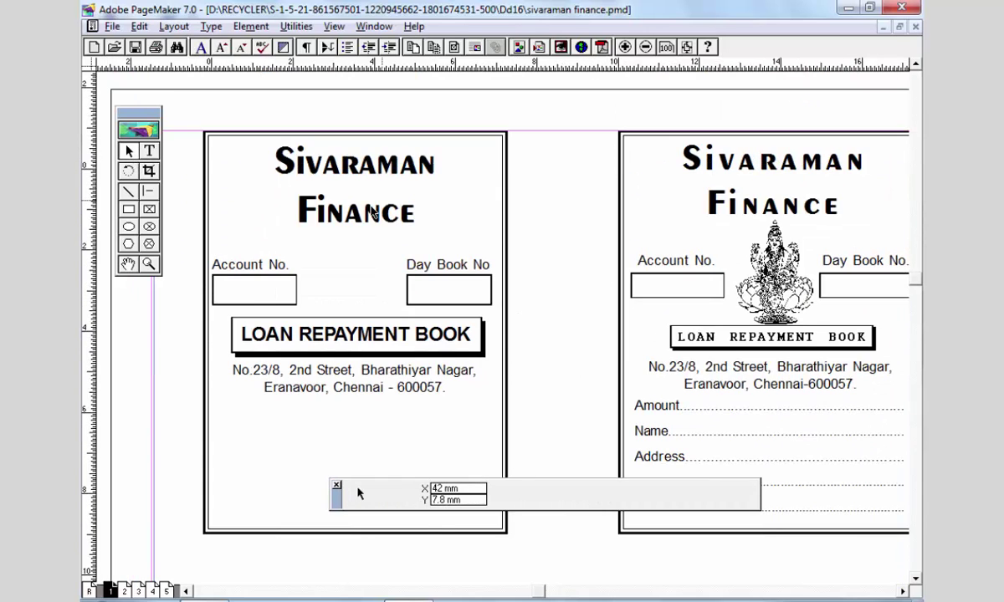
scroll(502, 328, down, 1)
scroll(544, 334, down, 1)
click(686, 347)
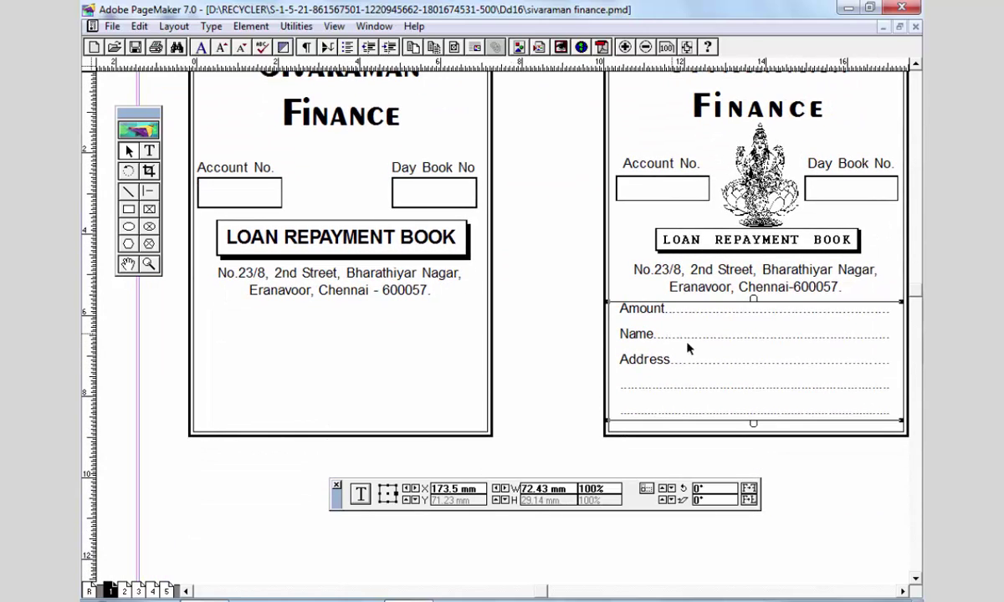
drag(707, 362, 543, 363)
key(ctrl+z)
drag(338, 353, 338, 351)
- Copy the left page's address block and Paste Multiple one copy with zero offsets
click(300, 266)
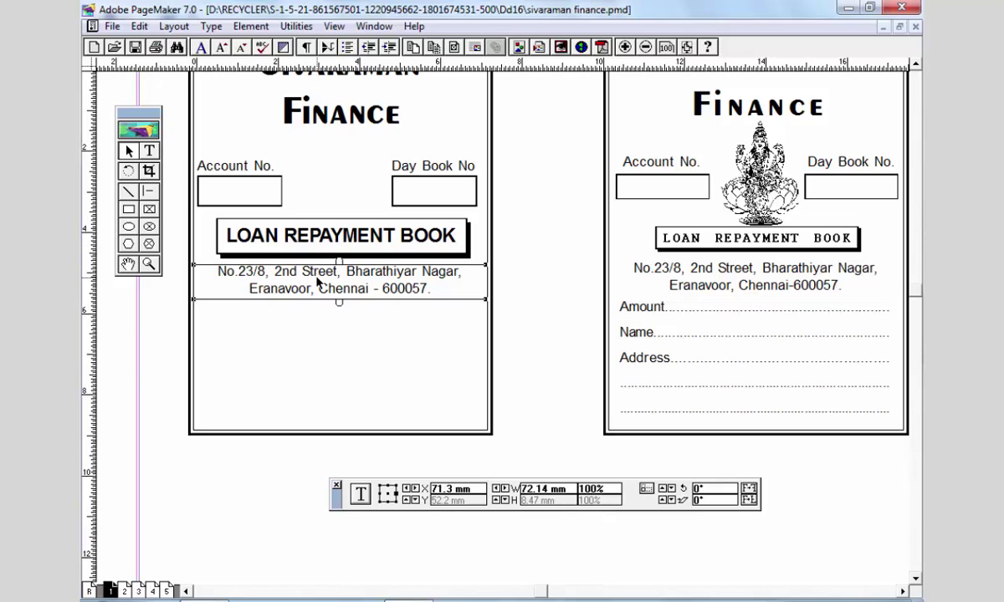
click(139, 26)
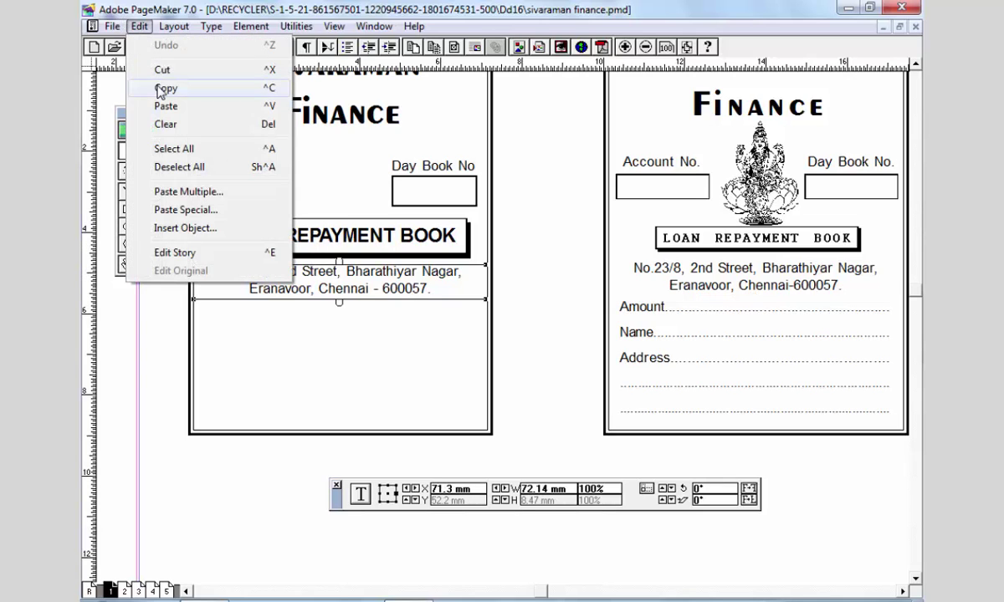
click(157, 90)
click(140, 27)
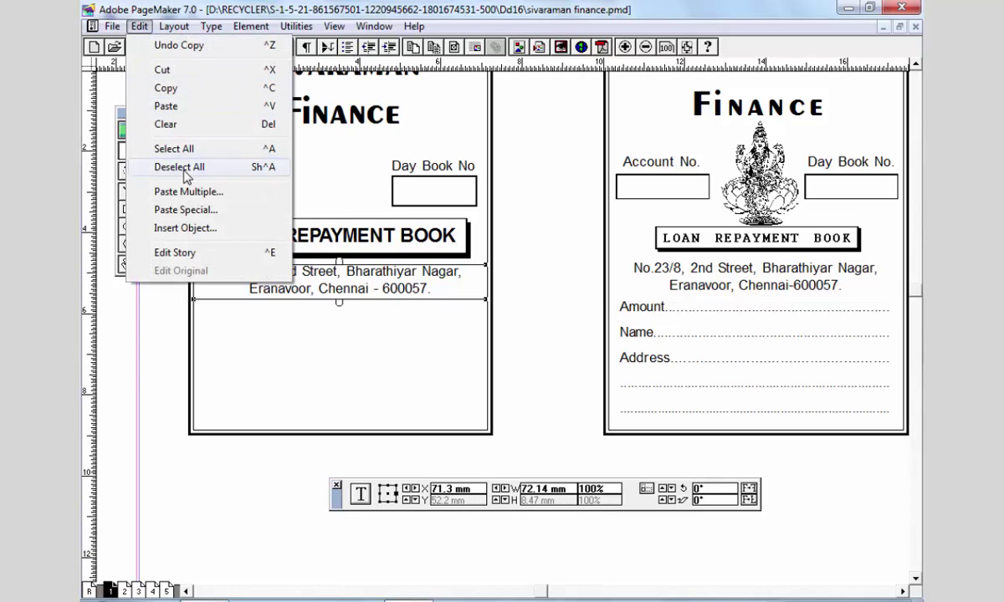
click(189, 191)
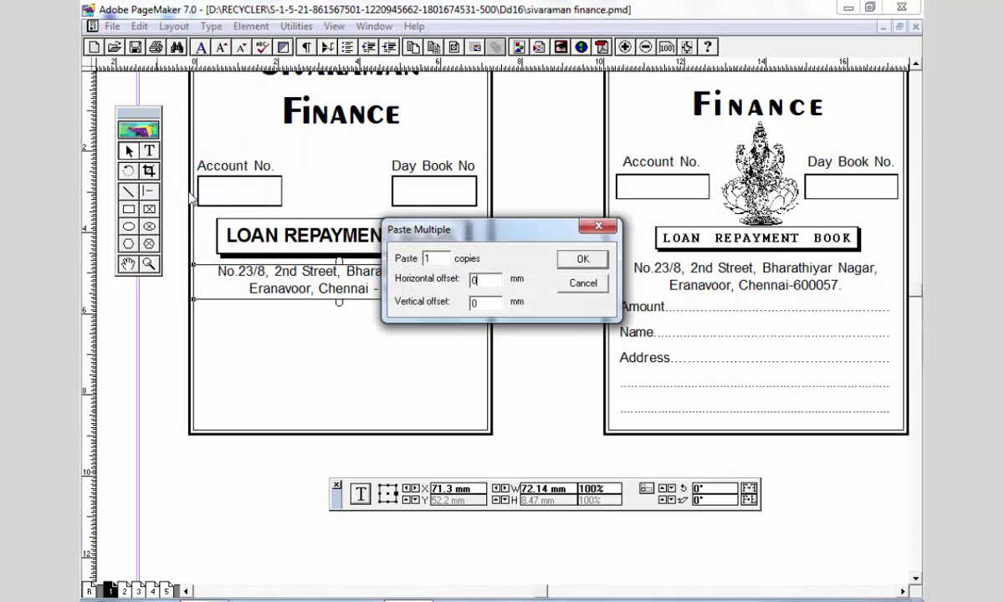
key(Return)
- Move the pasted copy below the original and retype it as 'Amount ....' and 'Name ...'
drag(282, 290, 308, 328)
double_click(334, 335)
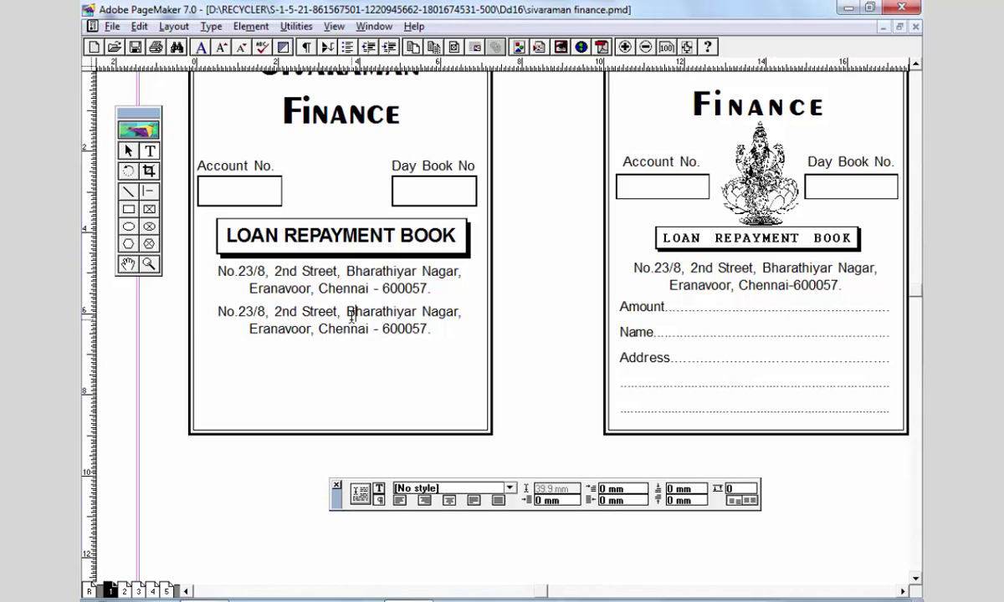
key(ctrl+a)
text(Amount )
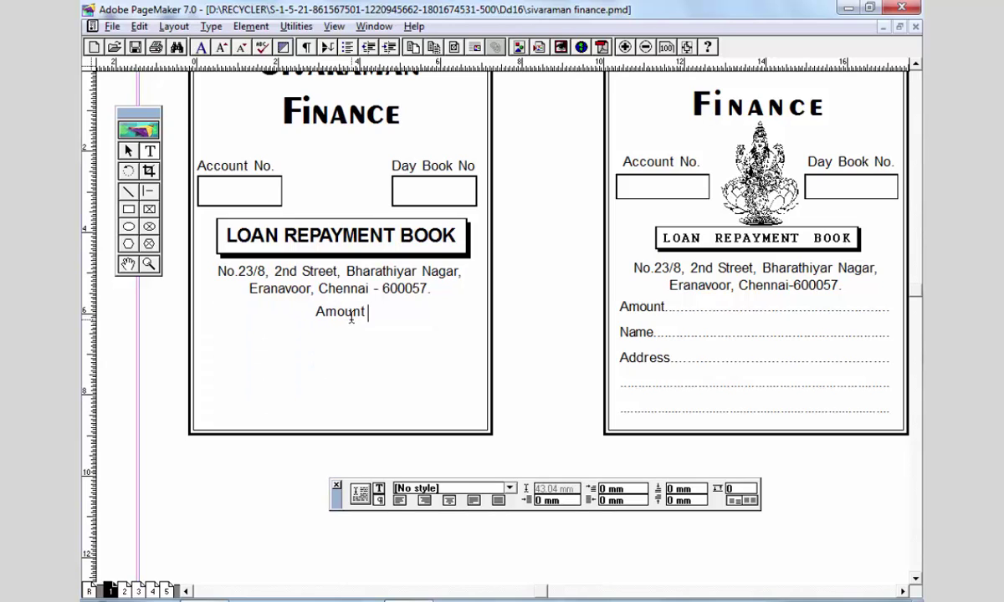
text(.................................................................. )
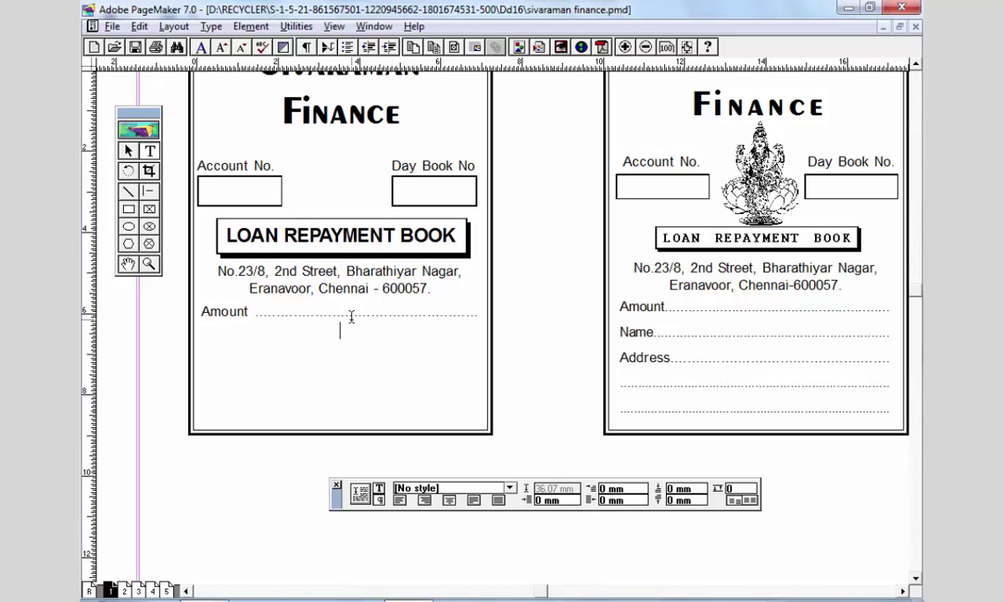
text(Name ...)
- Left-align the Amount and Name lines with 1 mm first-line and left indents
key(ctrl+a)
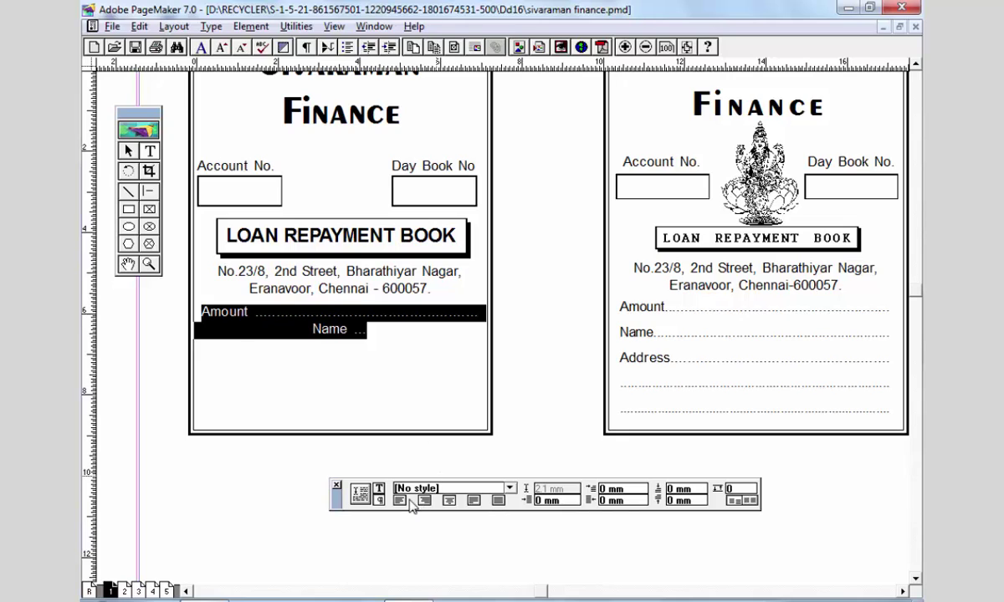
click(400, 501)
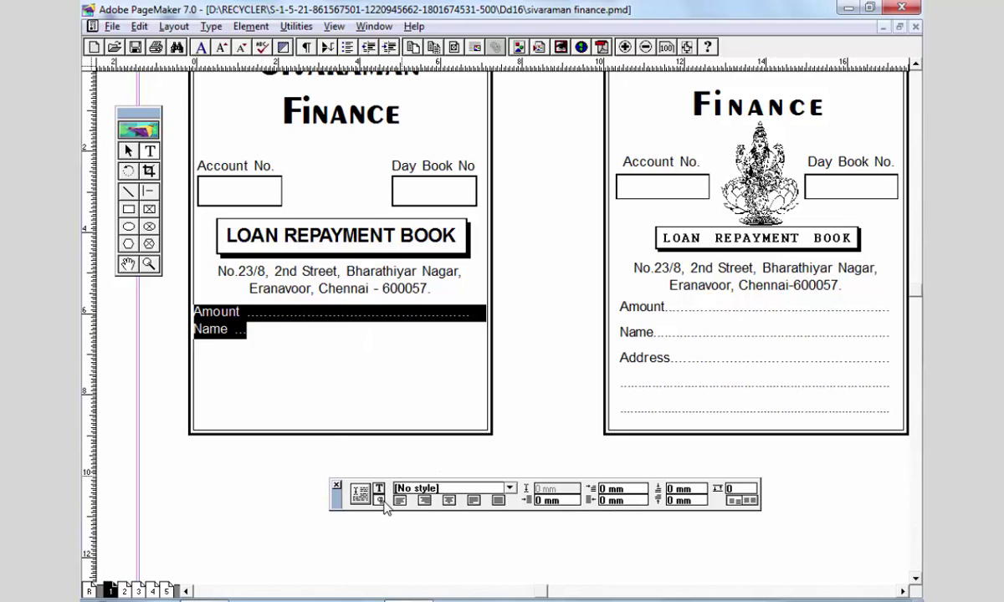
click(610, 489)
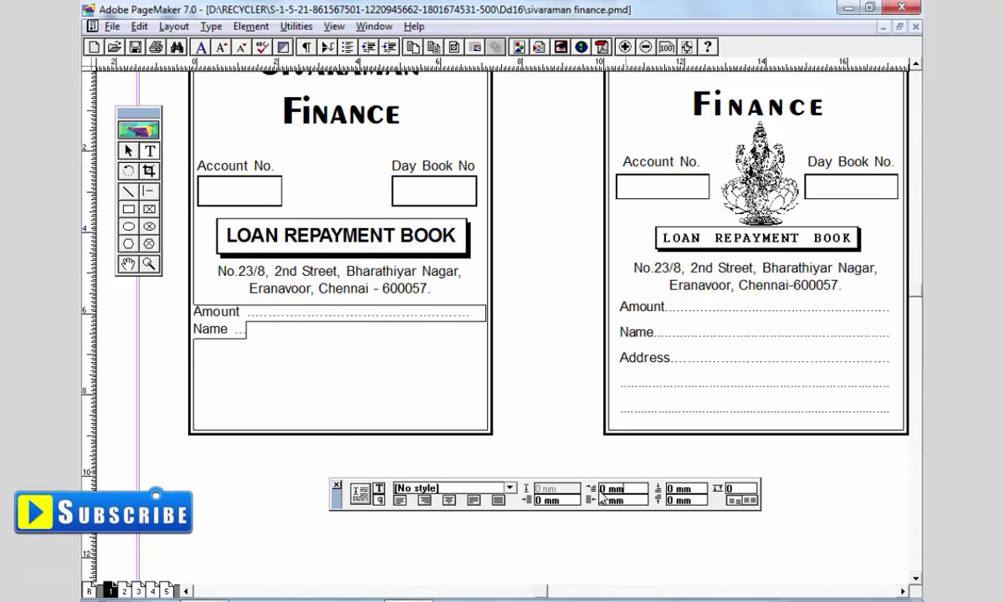
text(1)
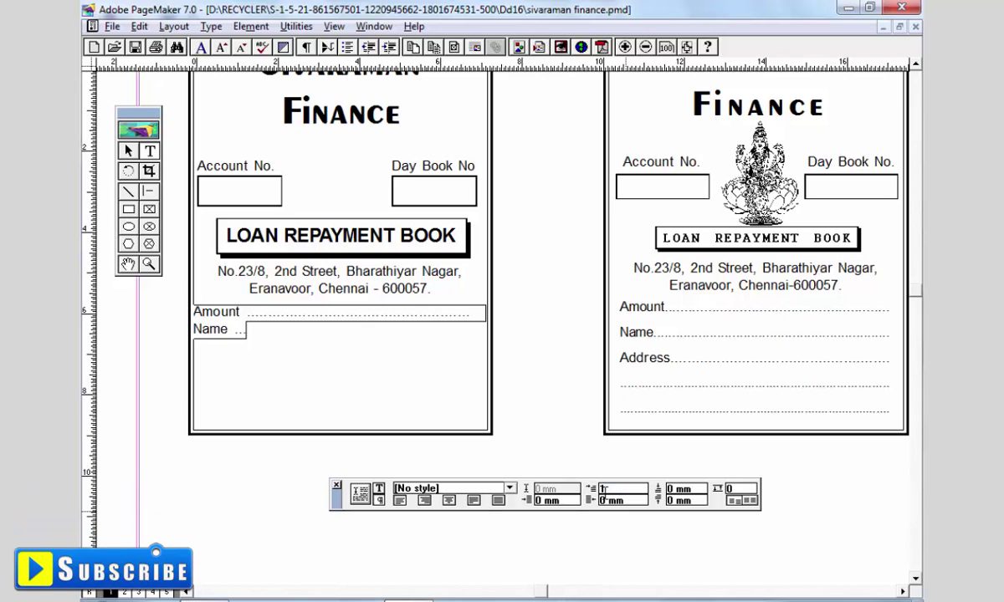
key(Tab)
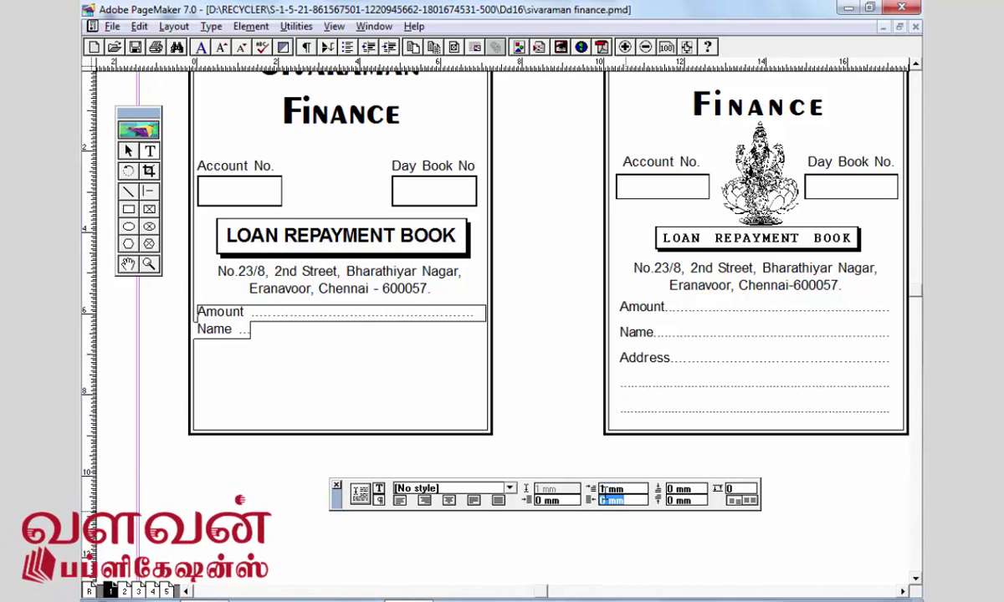
text(1)
key(Tab)
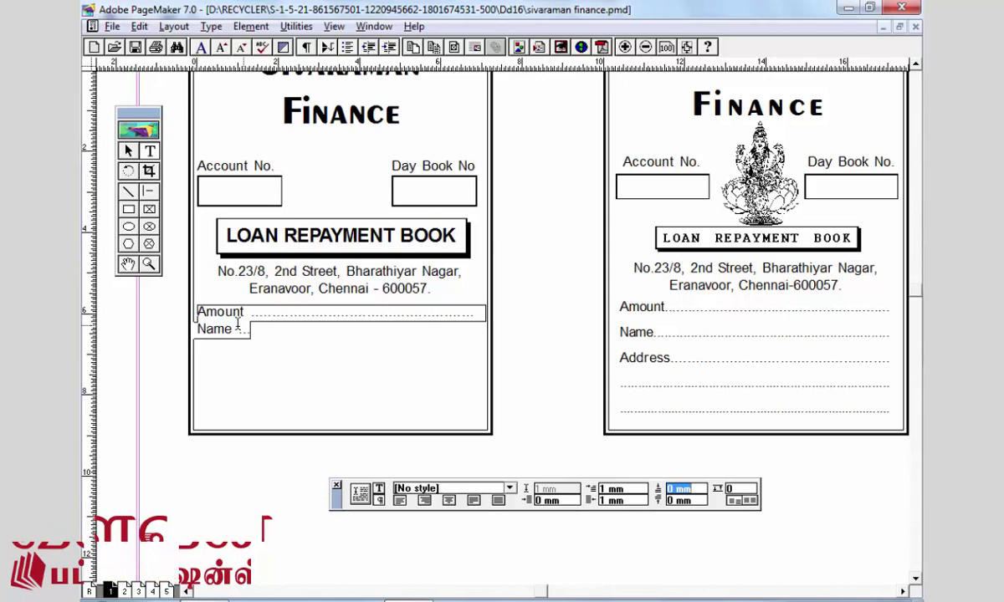
key(Return)
- Extend the dots after Name, trimming so the Amount and Name lines each fit one line
click(238, 331)
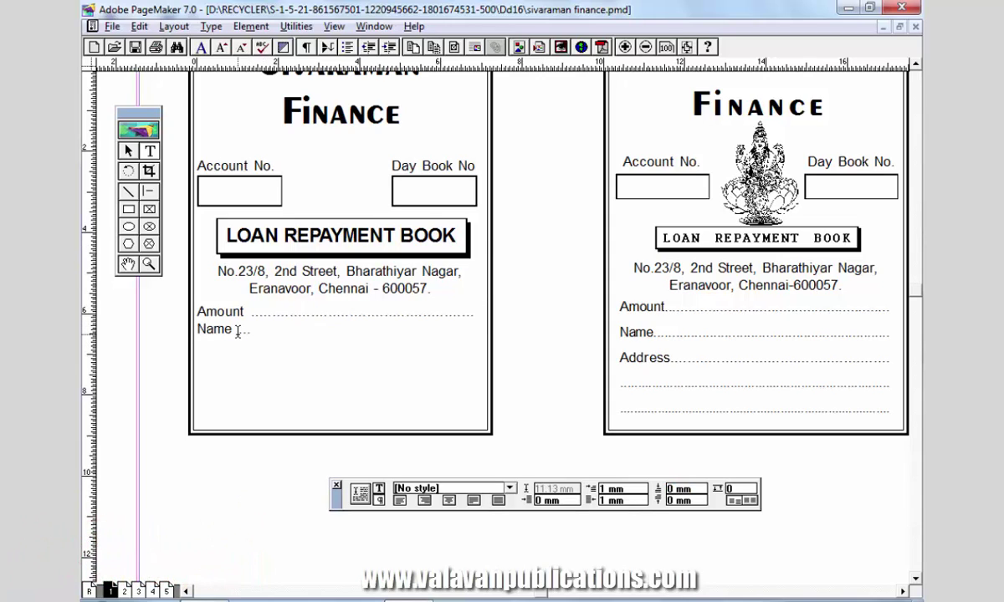
text(...........................................................)
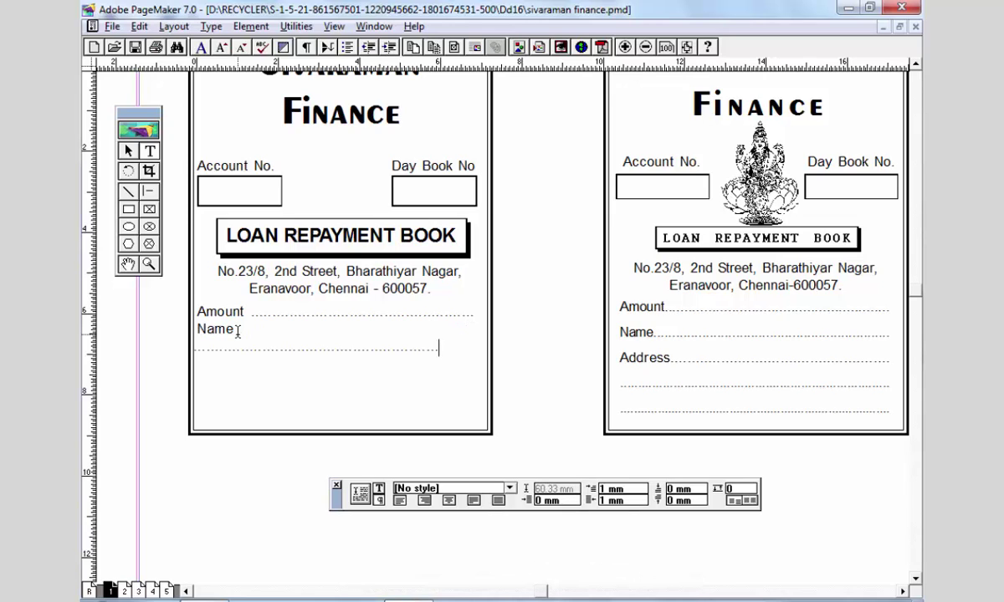
key(BackSpace)
key(Return)
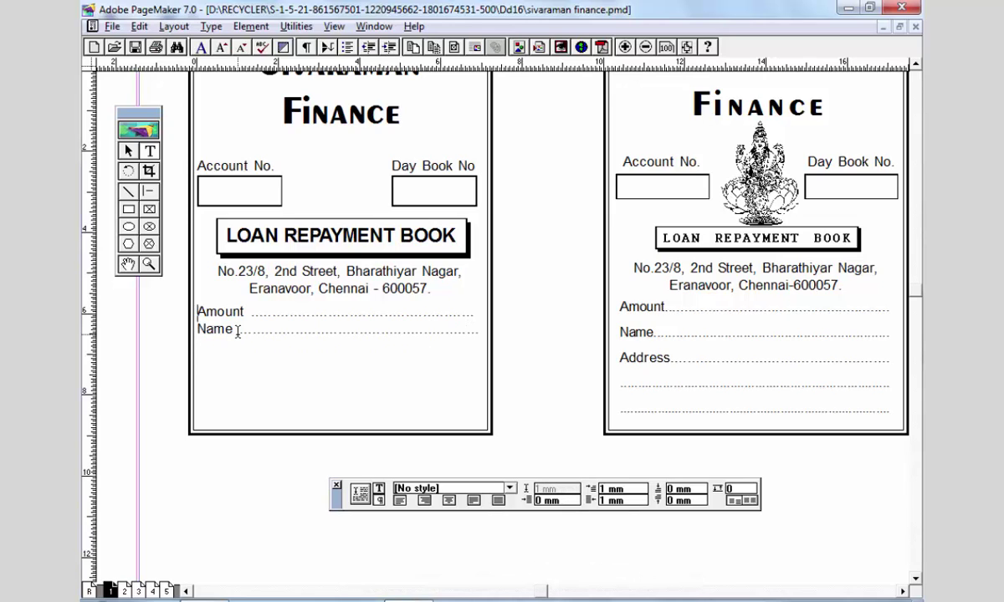
text(....)
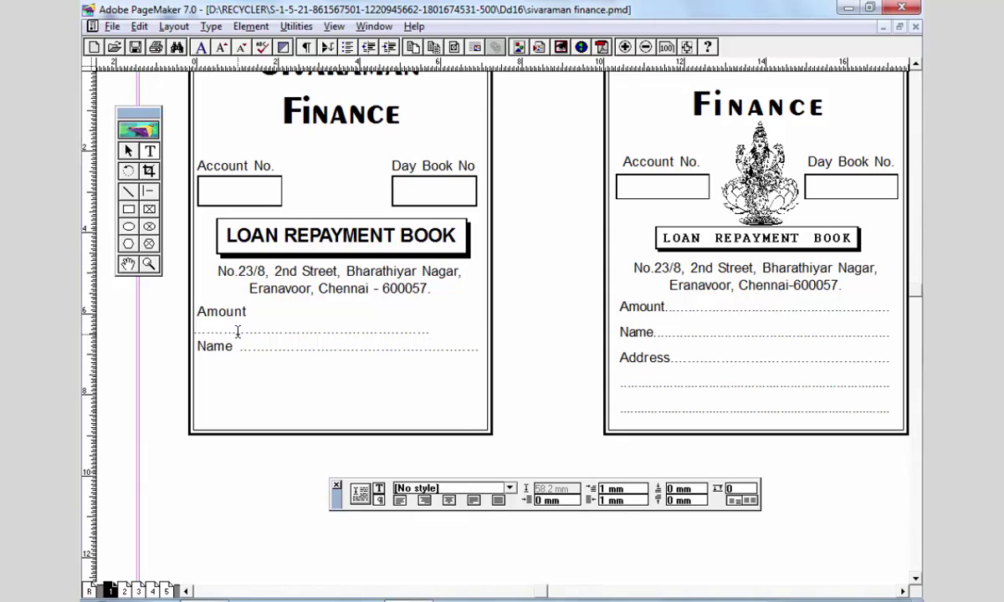
key(BackSpace)
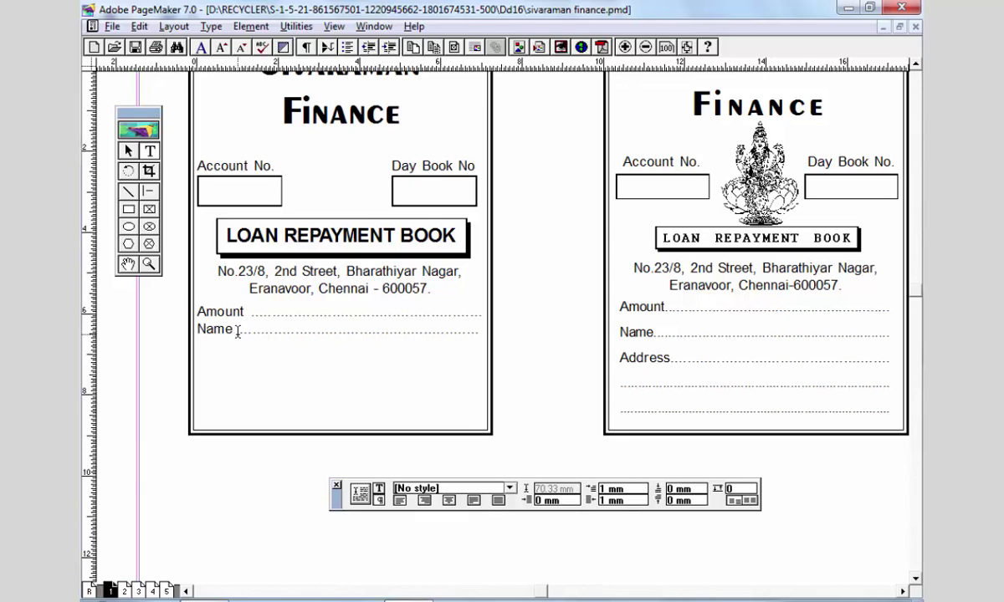
text(.)
key(BackSpace)
key(BackSpace)
- Add an 'Address ....' dotted line plus two blank dotted lines, then select all the text
key(Return)
text(Address .)
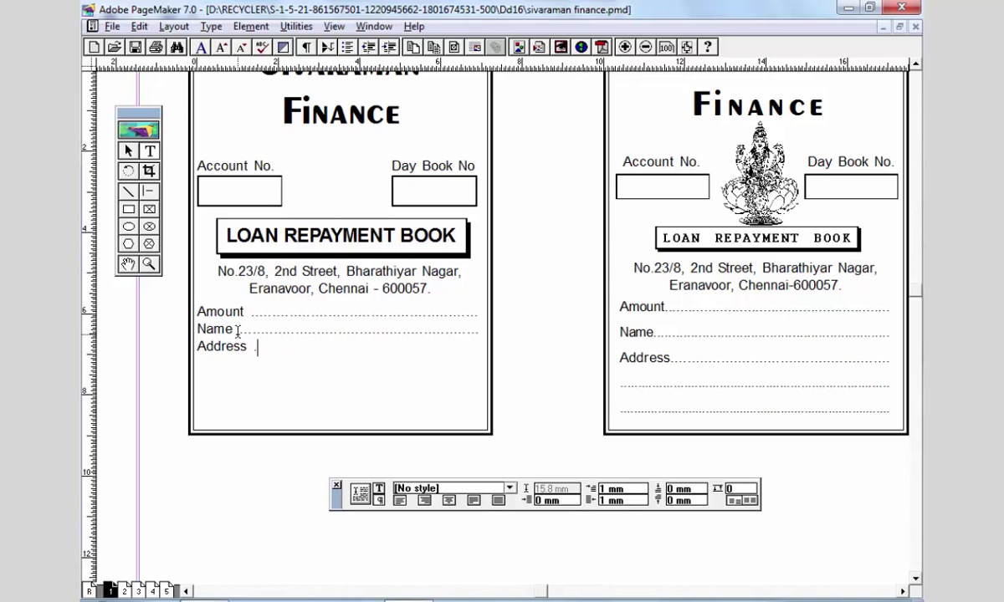
text(..........................................)
key(BackSpace)
key(BackSpace)
text(.......................)
key(shift+Home)
key(ctrl+c)
key(End)
key(Return)
key(ctrl+v)
key(ctrl+a)
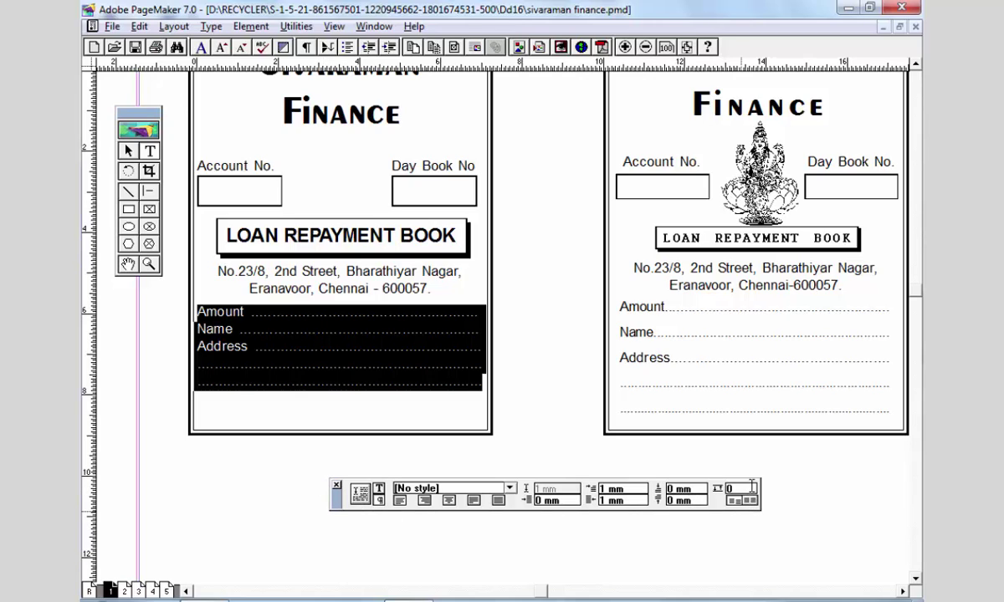
- Set the form text leading to 16 in the Control palette after trying 18
double_click(750, 488)
click(380, 489)
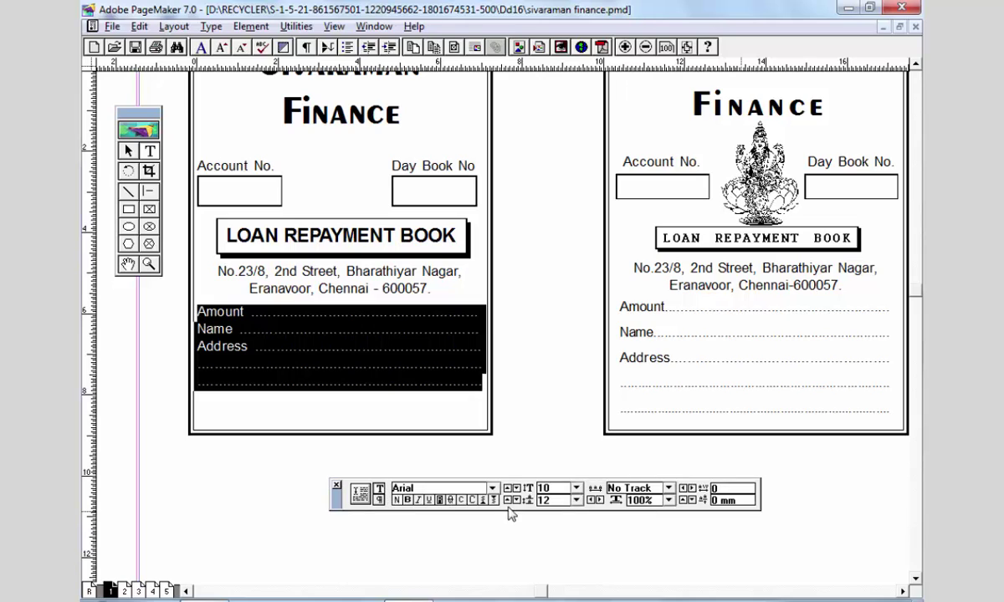
click(576, 499)
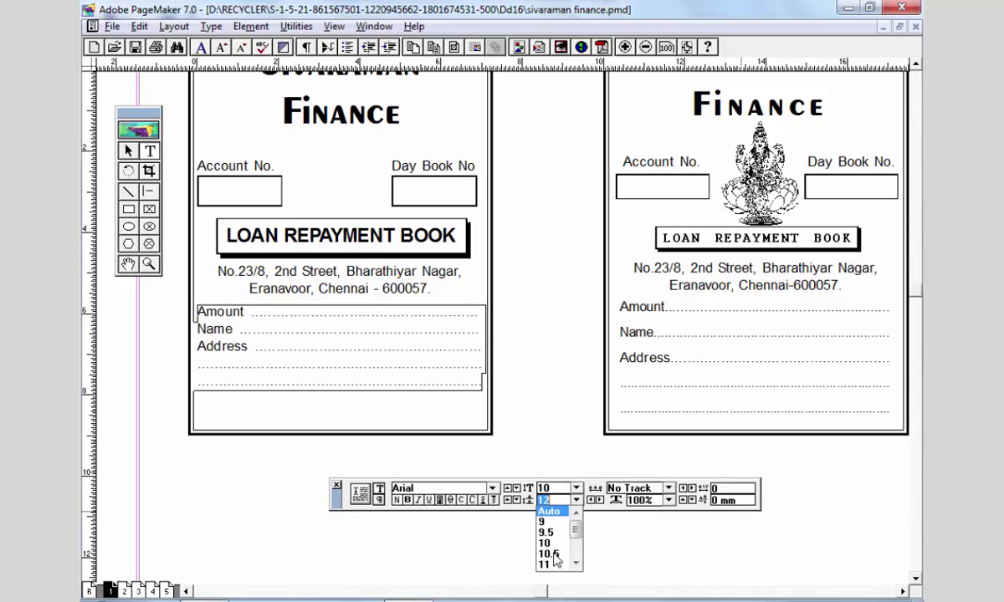
scroll(559, 552, down, 2)
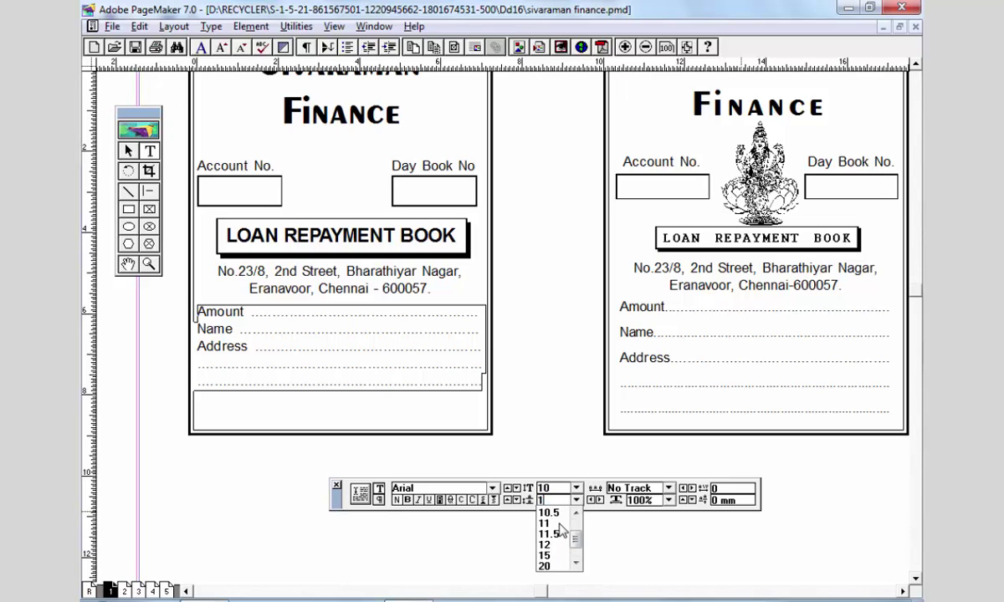
click(560, 527)
double_click(554, 498)
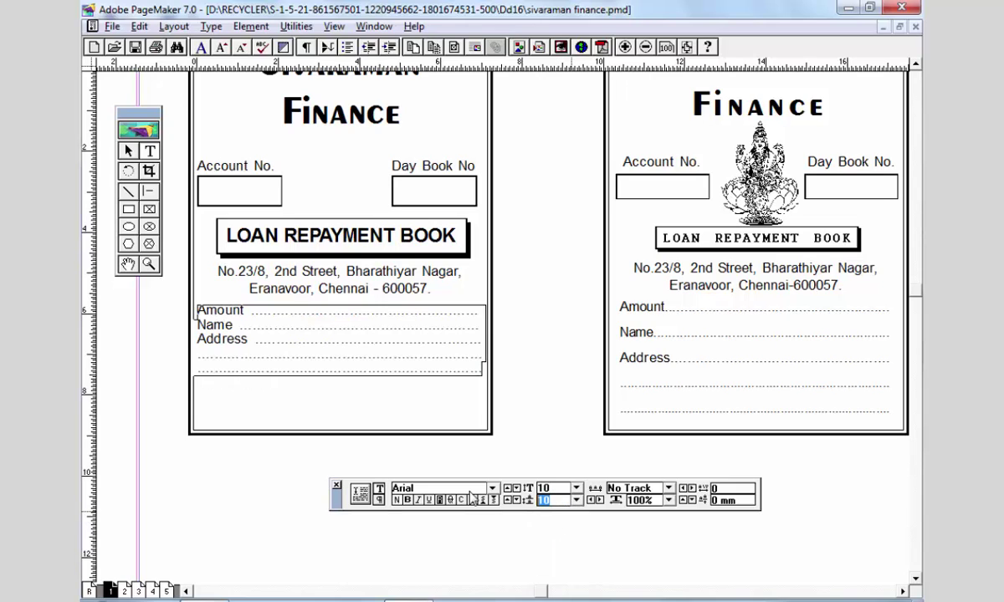
text(18)
key(Return)
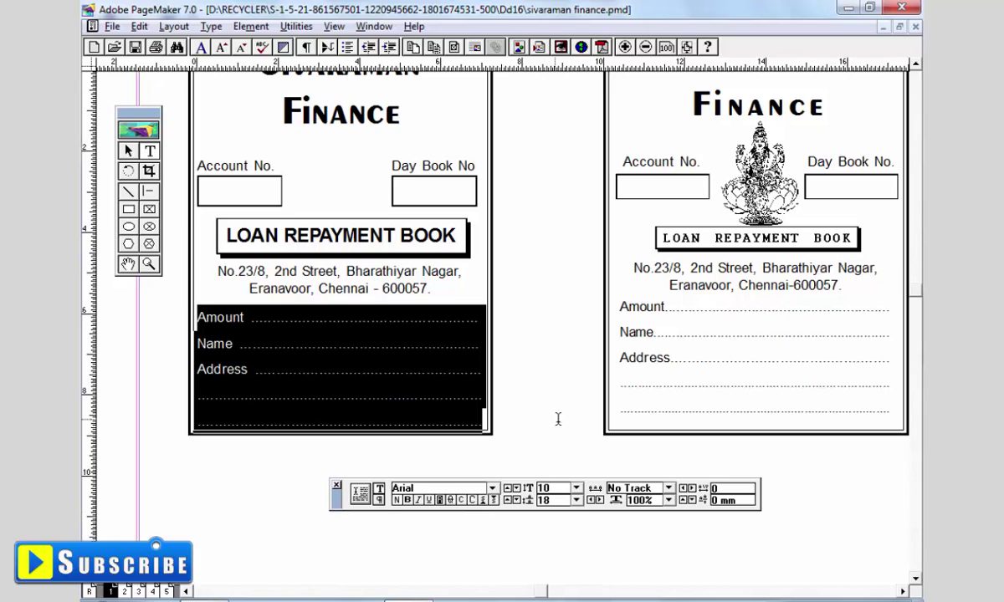
text(16)
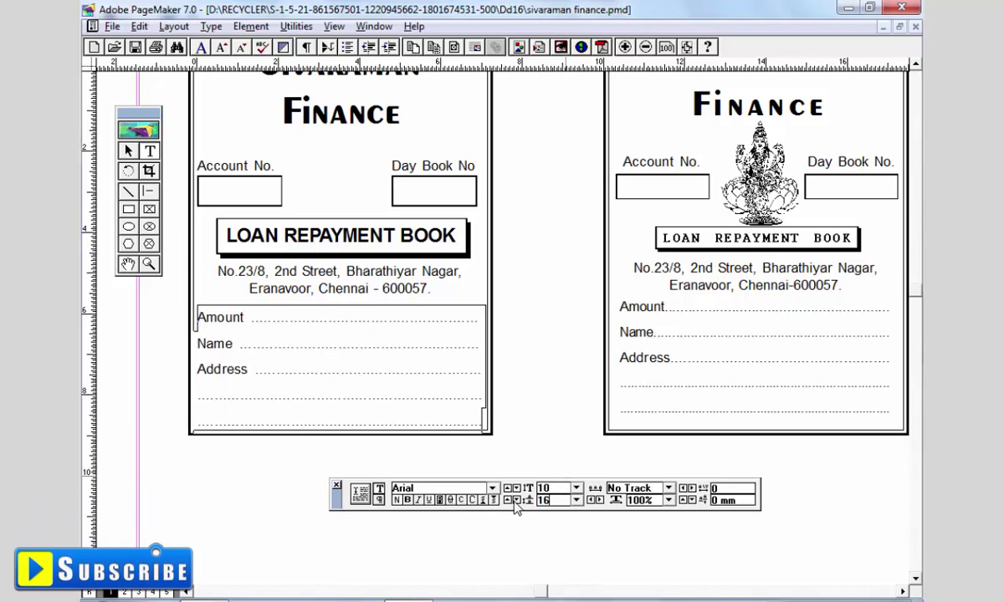
key(Return)
- Leave text editing, select then deselect the dotted-line block, and scroll back up
key(shift+F1)
click(386, 341)
scroll(386, 341, down, 1)
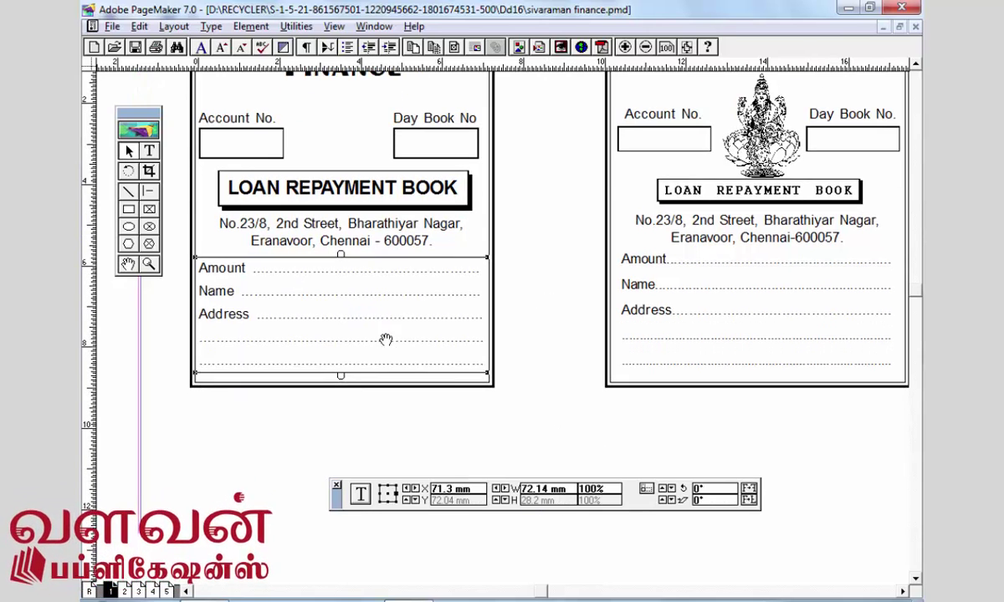
click(527, 406)
scroll(565, 262, up, 2)
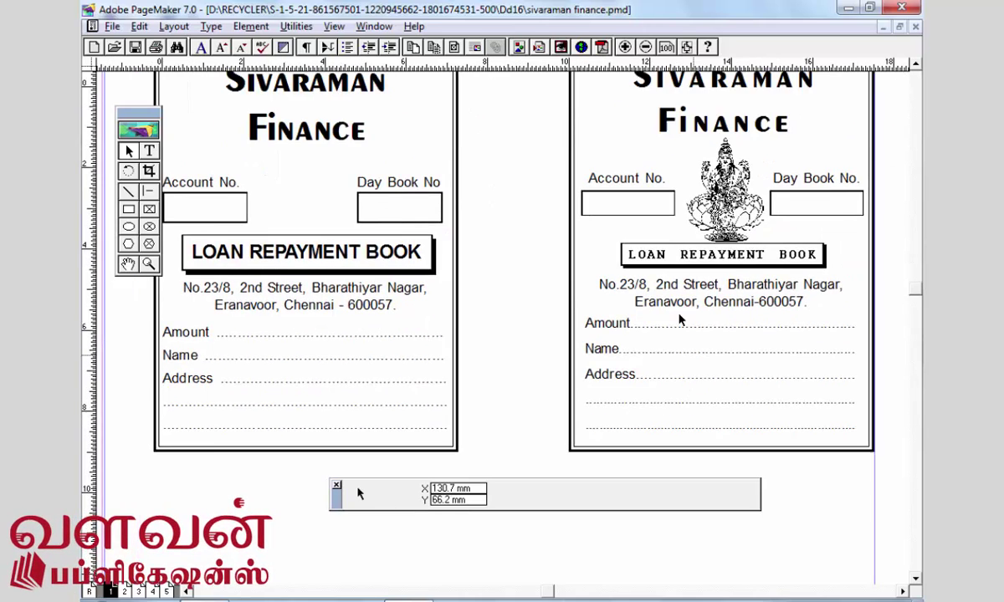
- Open File > Place and switch to the Photos (D:) drive
click(693, 226)
click(324, 239)
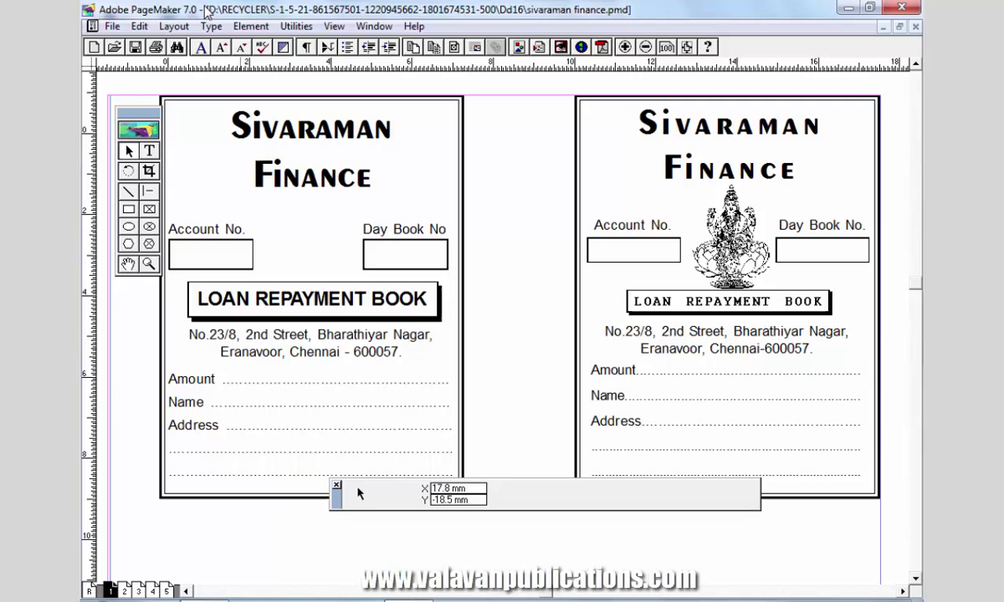
click(111, 26)
click(143, 185)
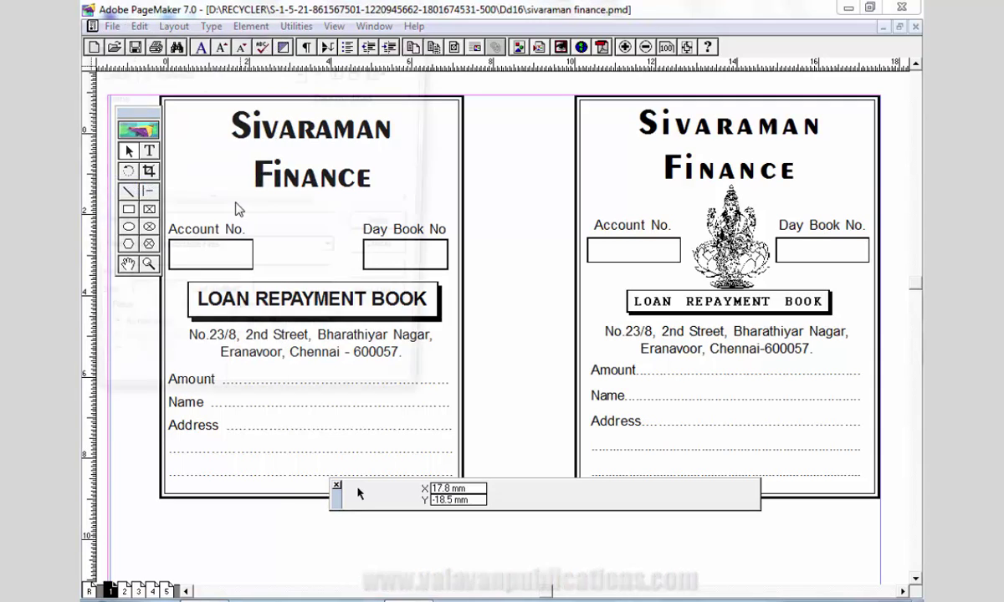
drag(270, 55, 358, 62)
click(390, 77)
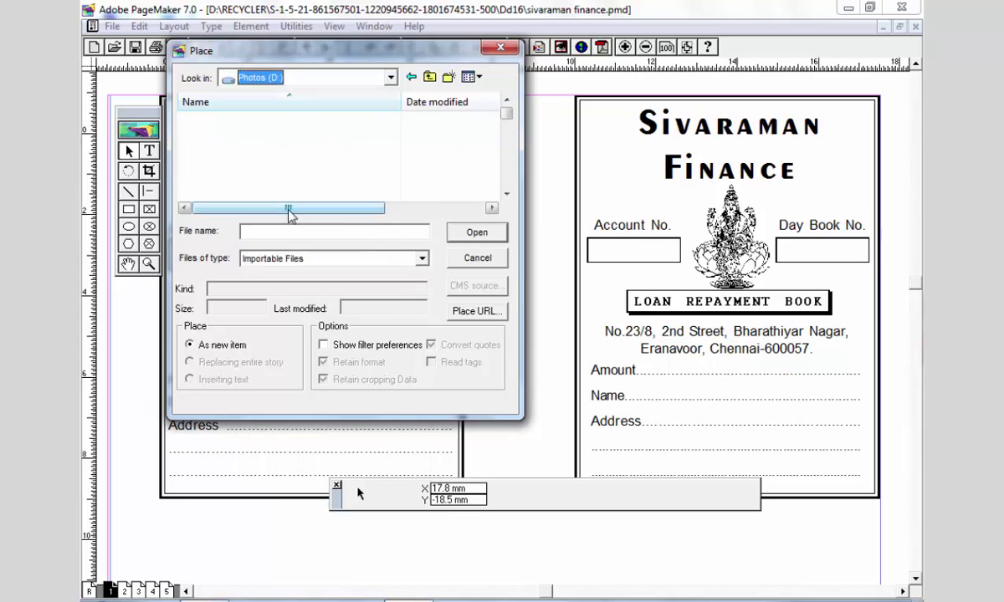
click(285, 213)
- Browse into design\clip arts\B and W\CD_1 and step through the TIFF thumbnails
double_click(220, 167)
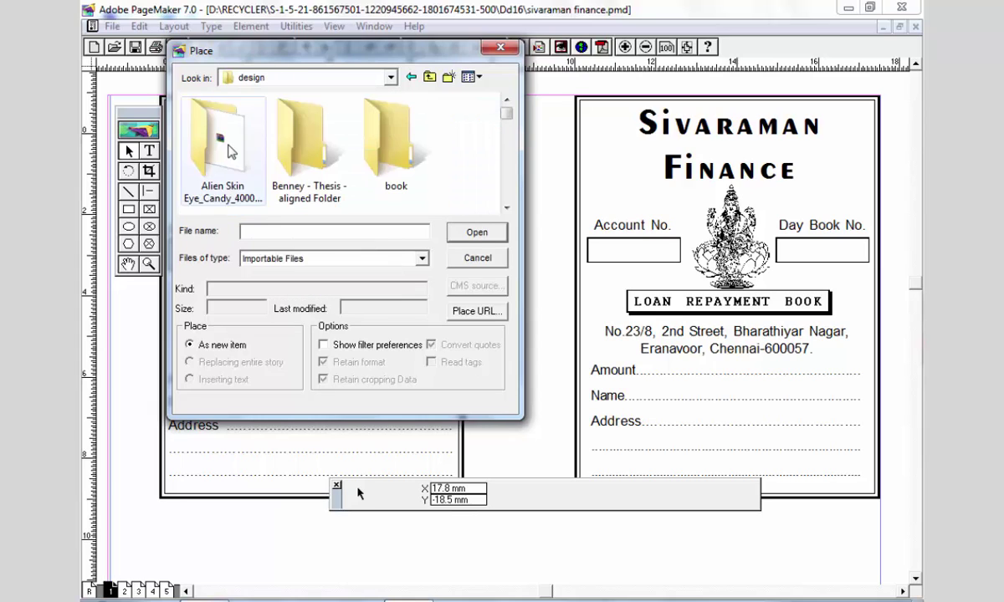
scroll(343, 142, down, 1)
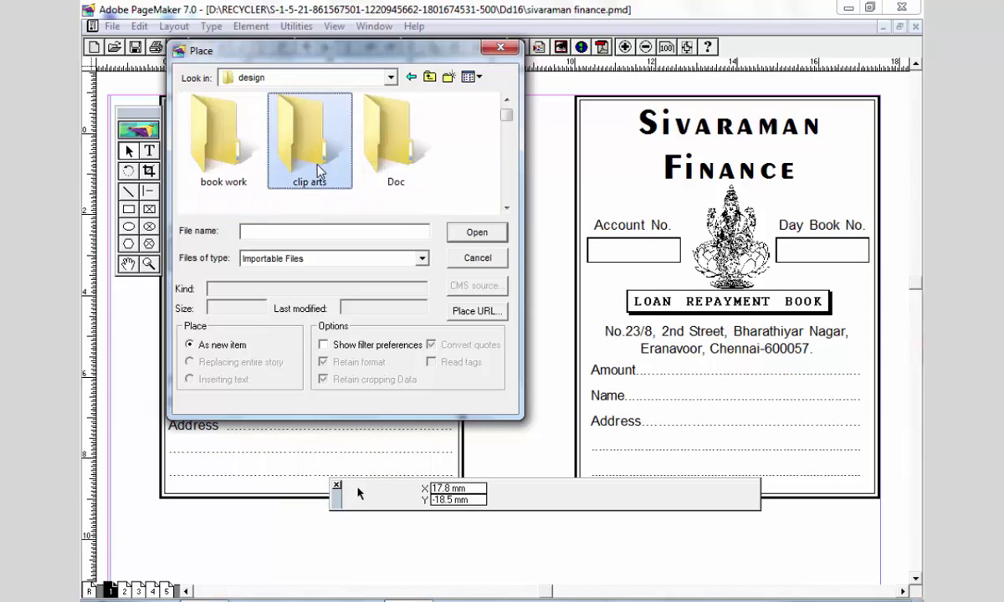
double_click(317, 166)
double_click(220, 122)
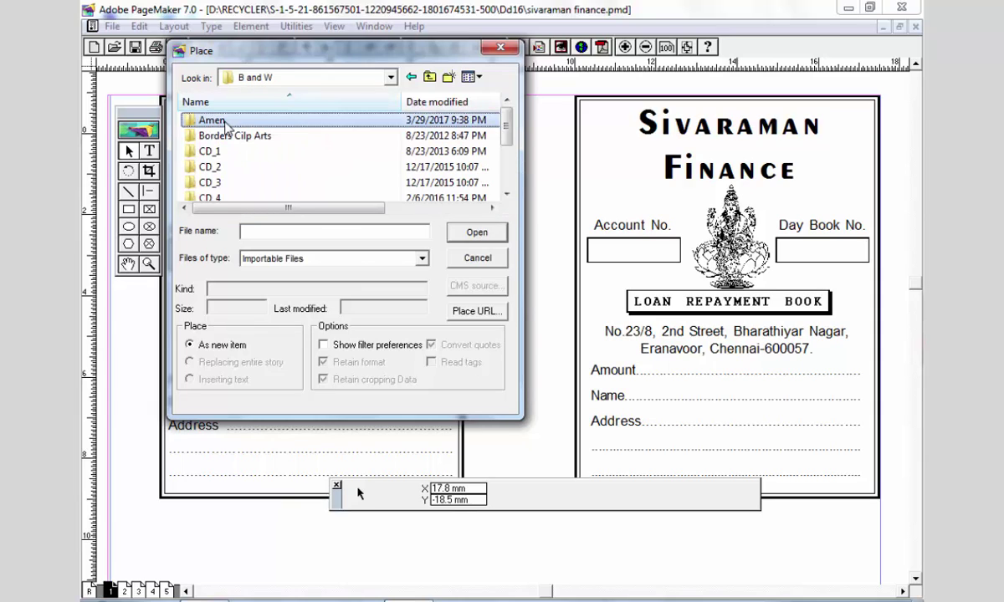
click(381, 152)
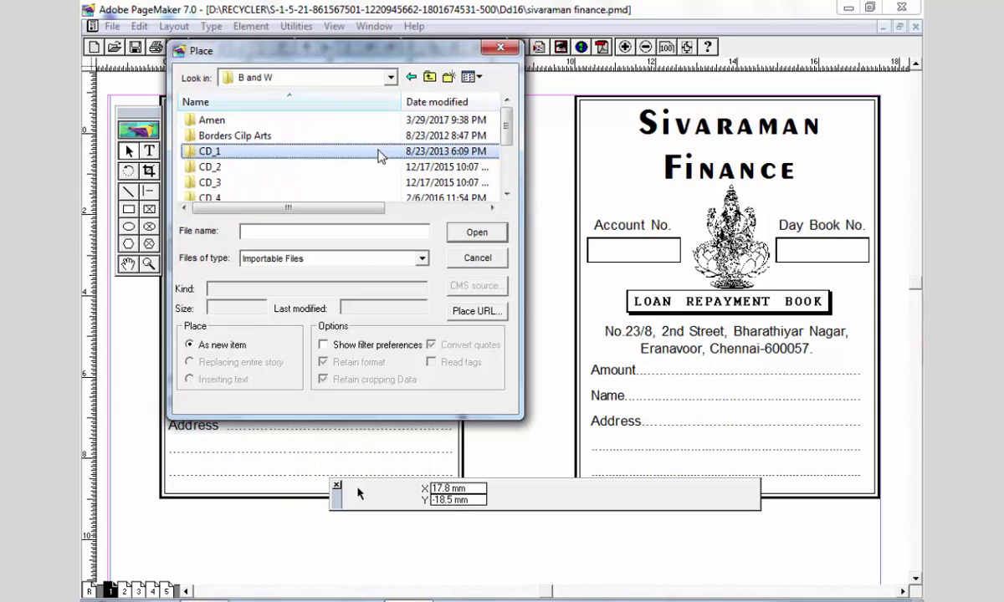
double_click(381, 152)
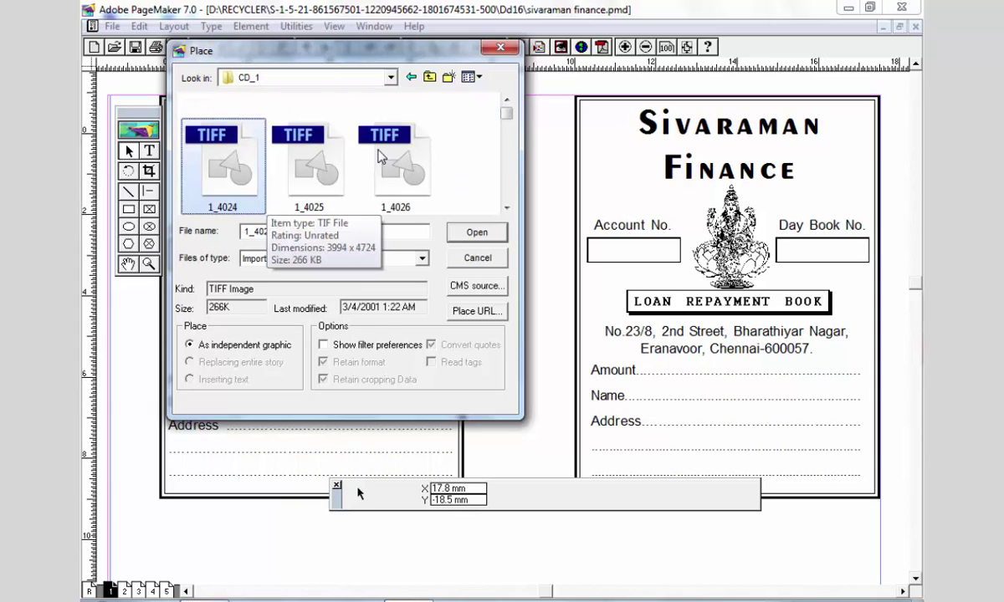
key(Right)
key(Down)
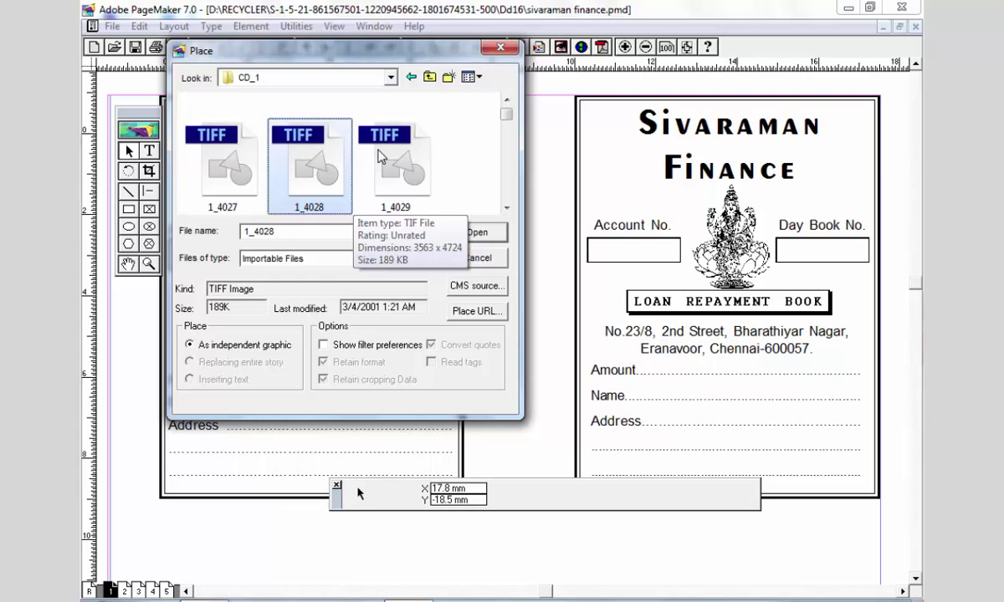
key(Down)
key(Down)
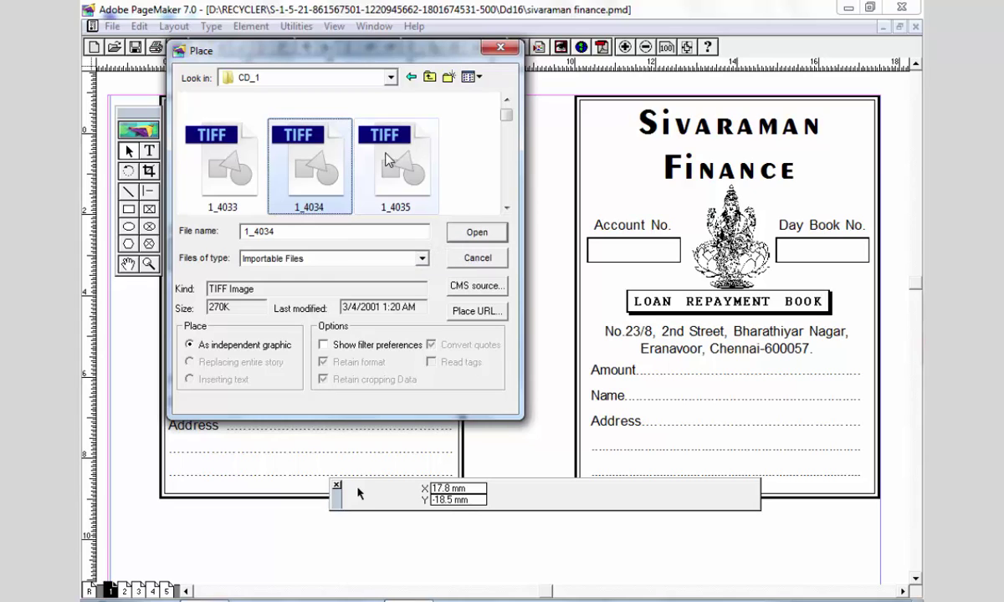
key(Down)
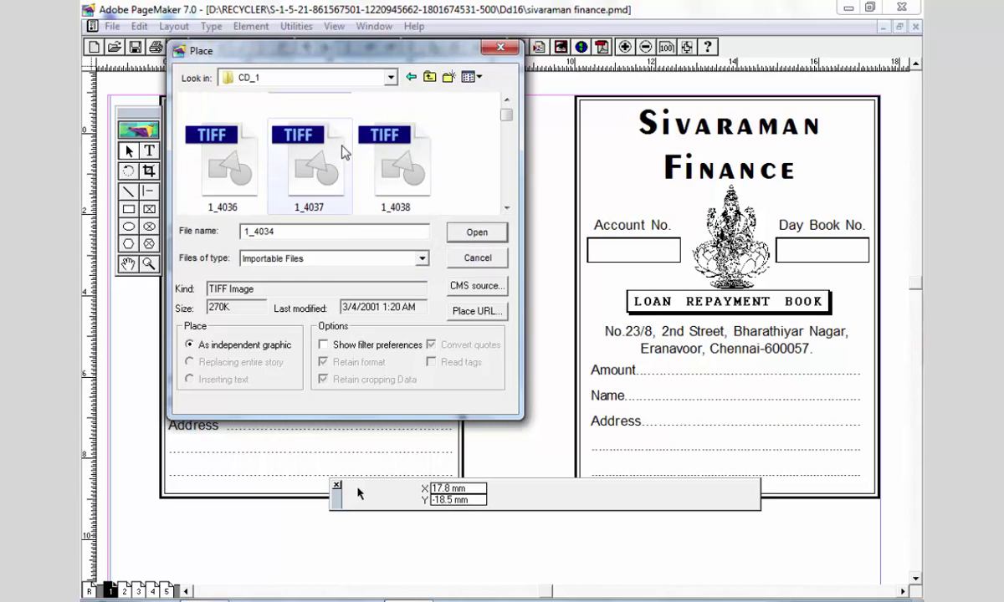
- Place the CD_1 deity clip art between the Account No. and Day Book No. boxes, enlarging it slightly upward
click(456, 229)
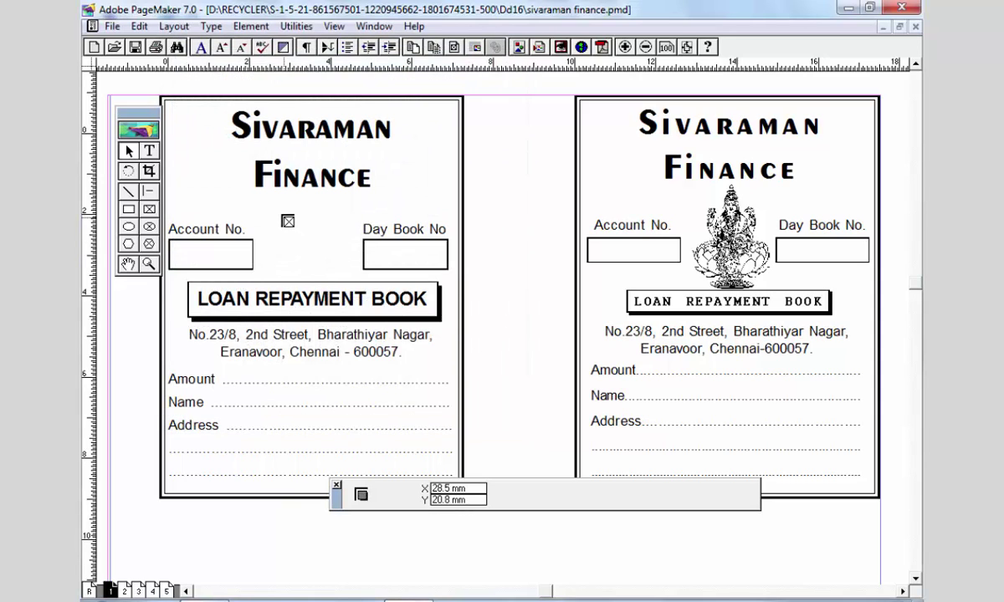
drag(299, 228, 305, 278)
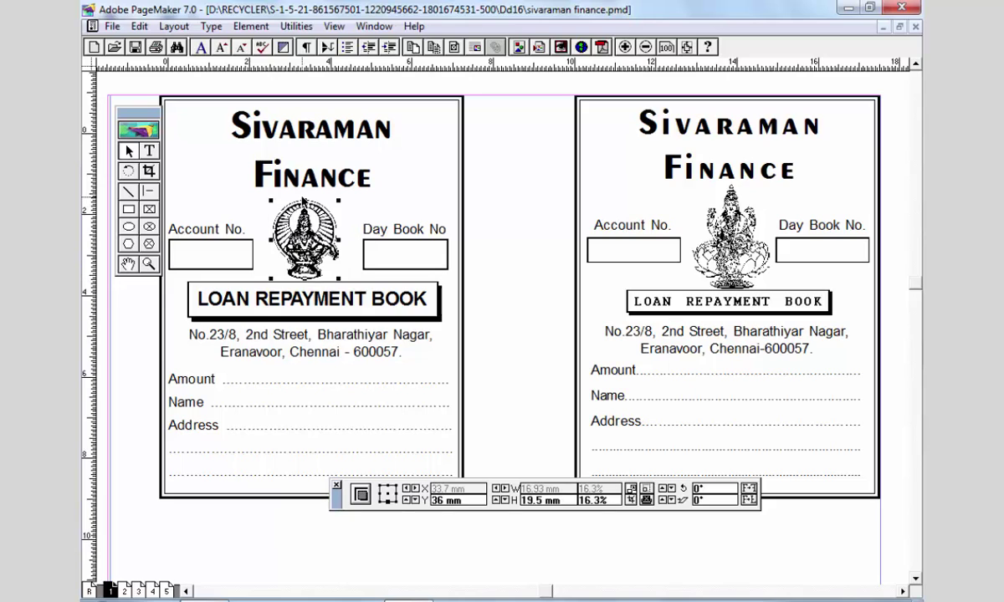
drag(304, 200, 304, 194)
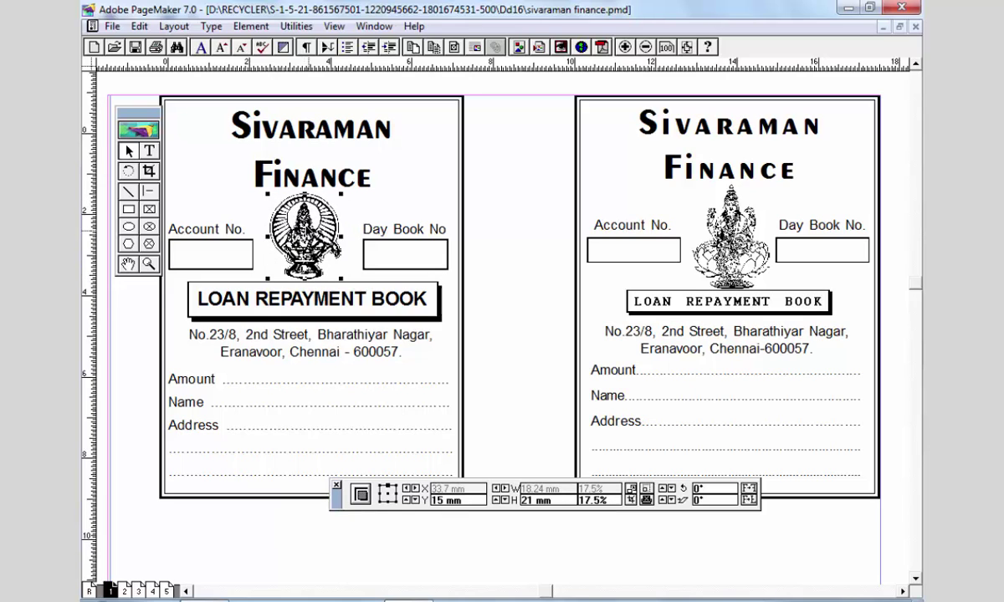
click(702, 227)
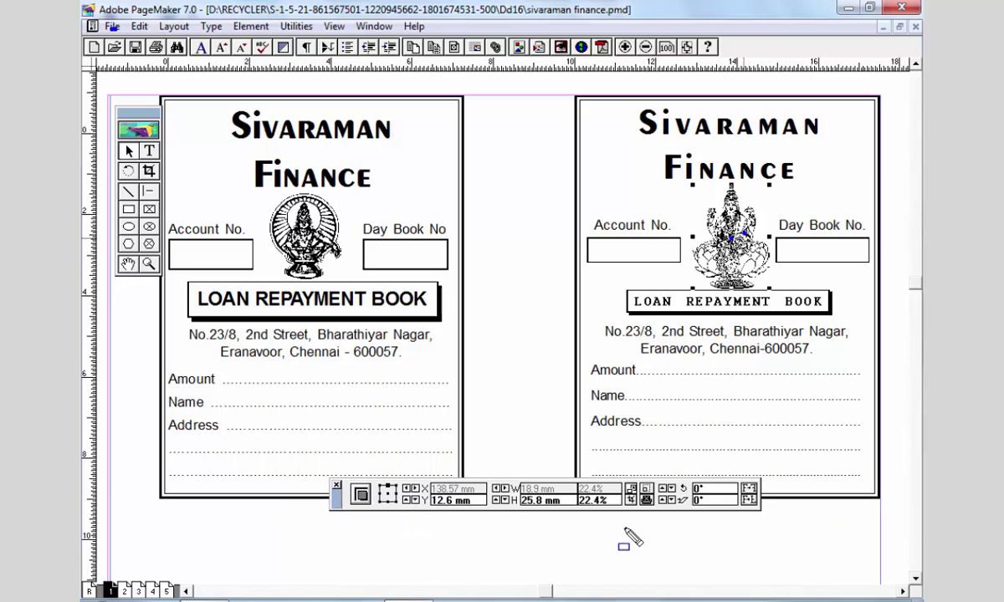
key(shift+alt+F1)
- Return to the Pointer tool and reposition the toolbox and control palette
click(656, 333)
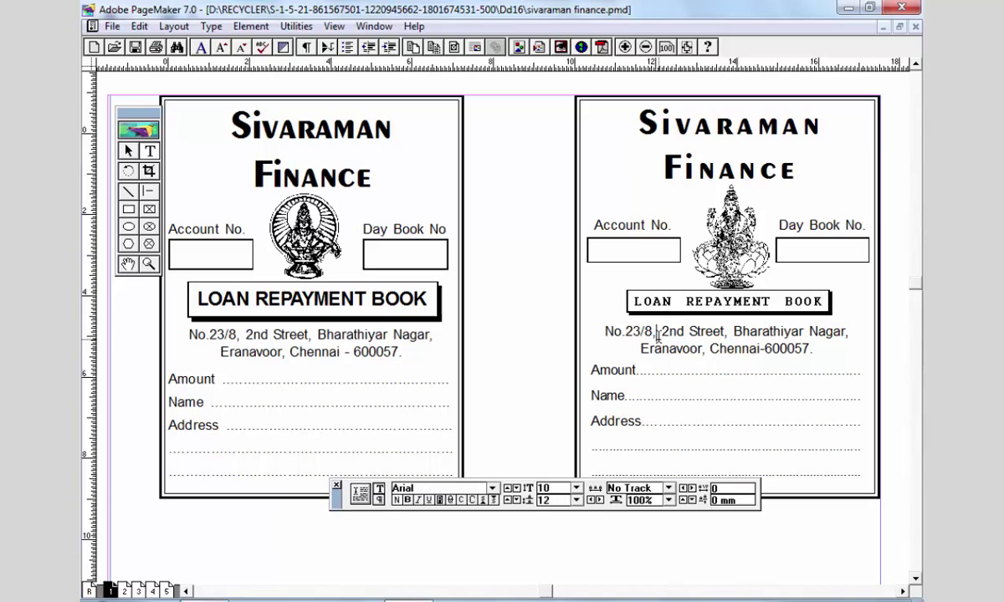
key(shift+F1)
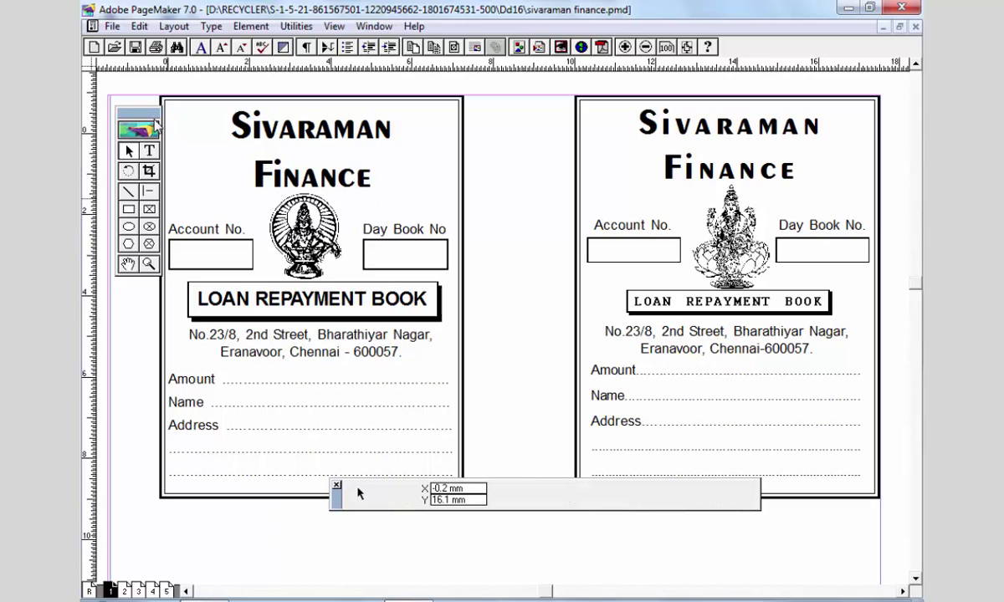
drag(153, 124, 150, 128)
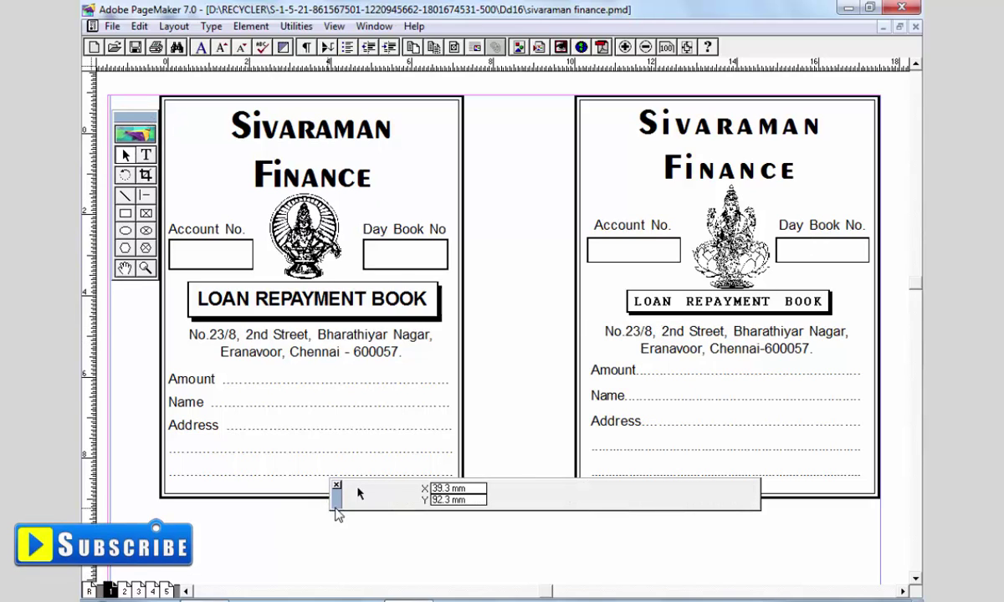
drag(336, 493, 333, 526)
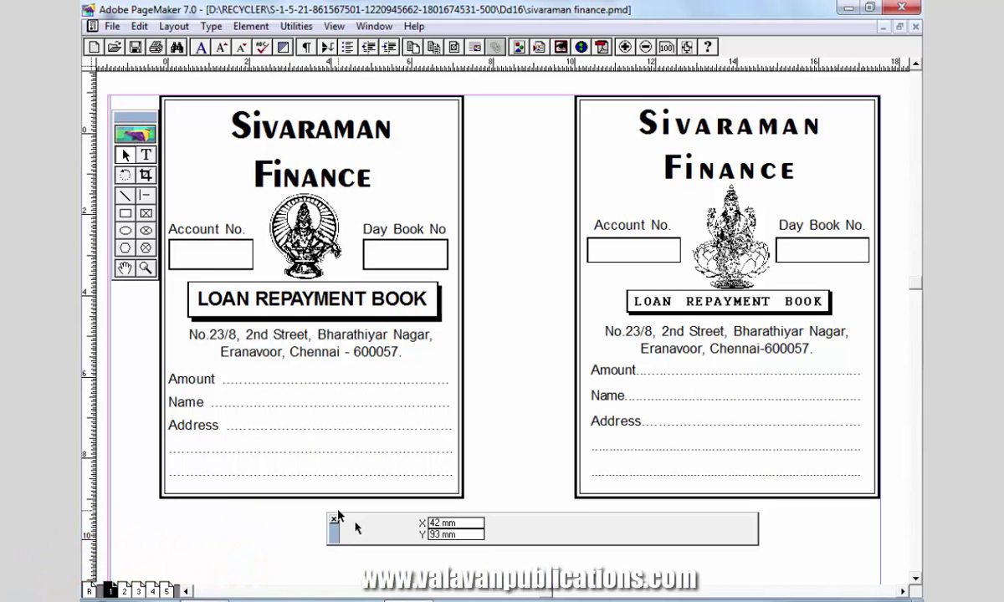
- Check the Lakshmi image's Link Info, cancel, deselect, and hide the palettes with Tab
click(737, 258)
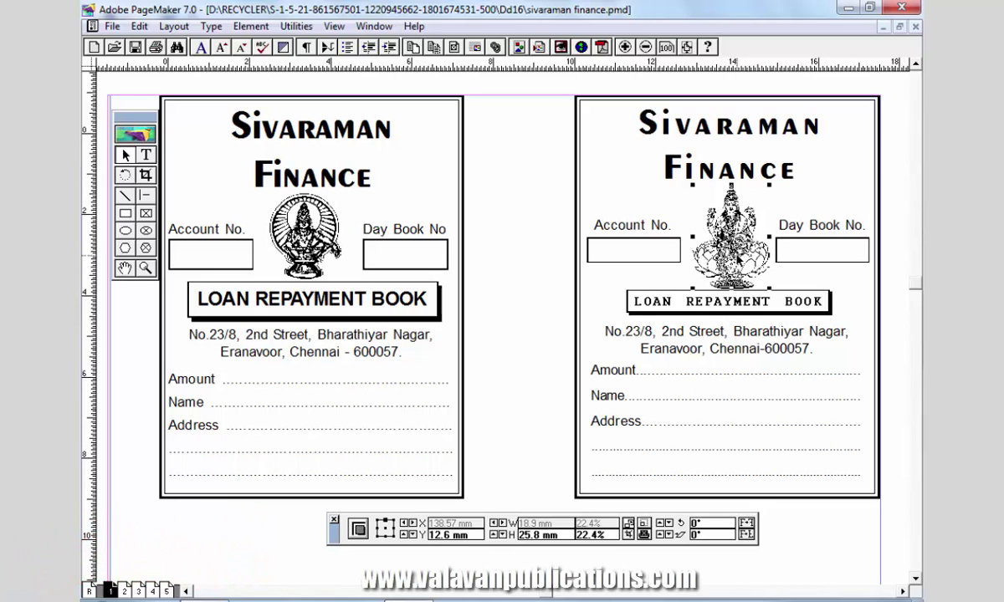
right_click(758, 262)
click(787, 370)
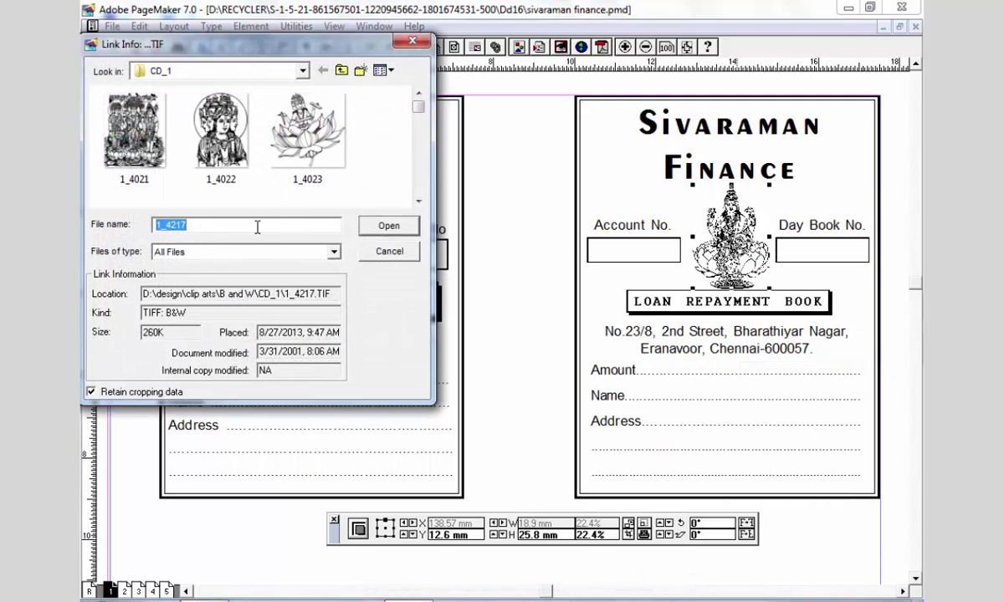
click(388, 253)
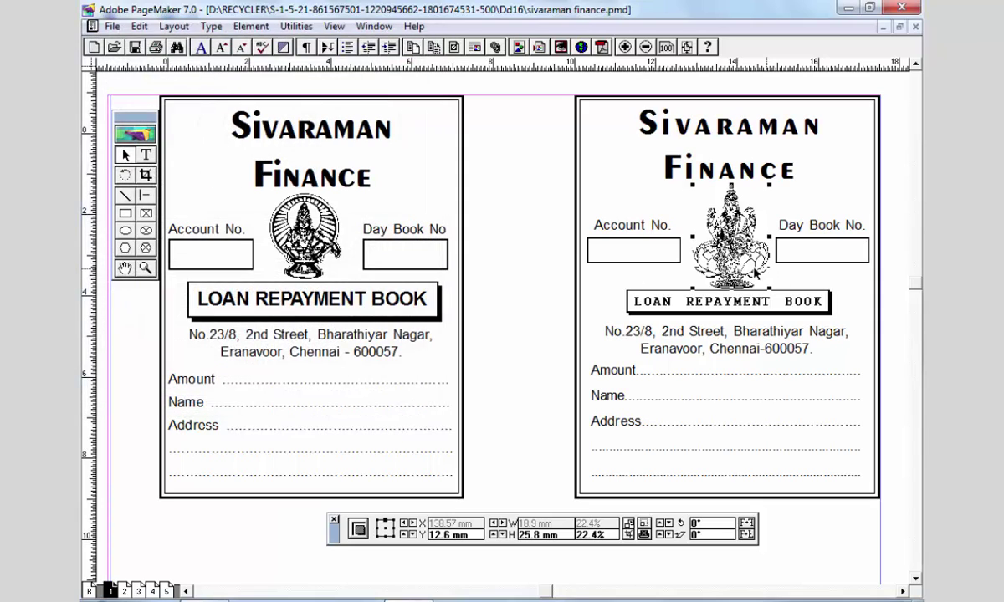
click(527, 291)
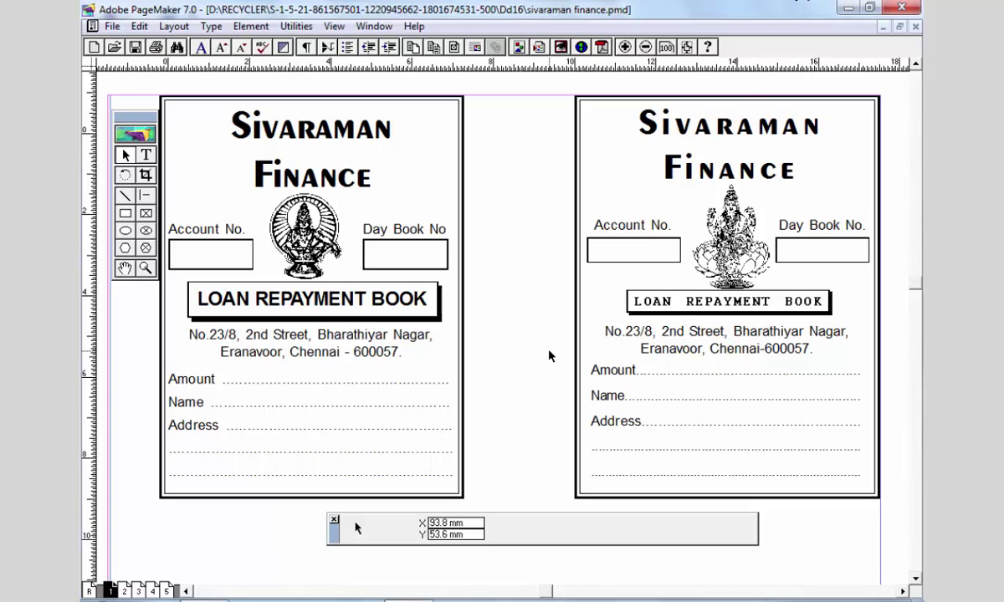
key(Tab)
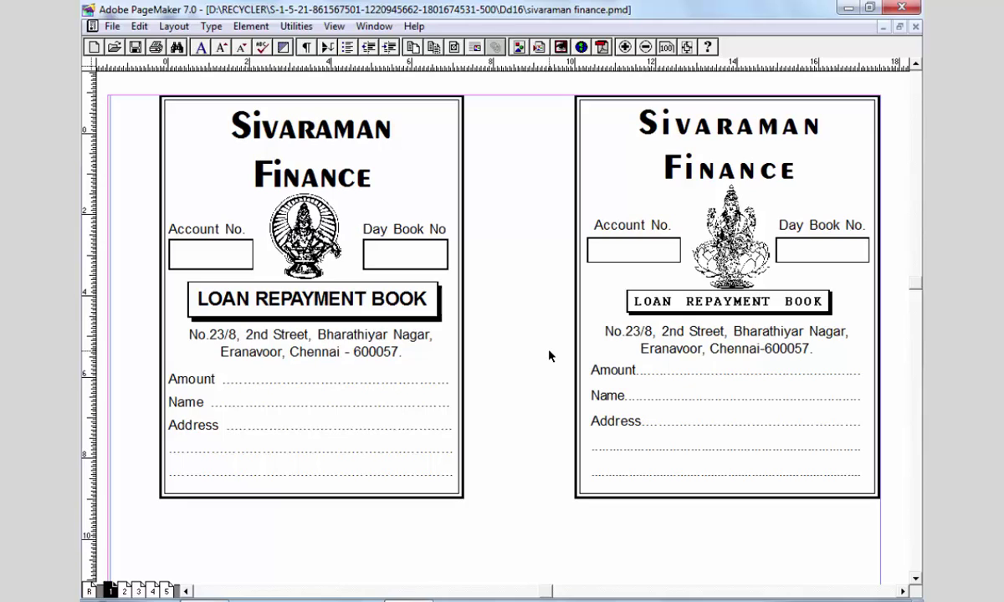